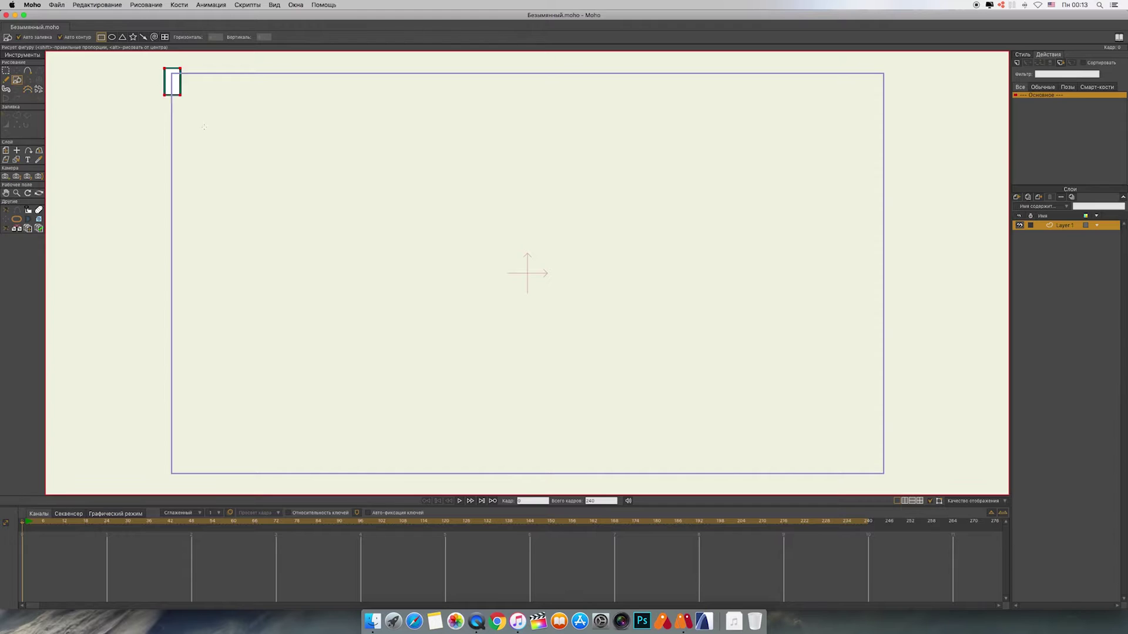
- Remove the outline of the rectangle covering the frame and give its fill a gradient effect
{"action": "left_click", "coordinate": [5, 115]}
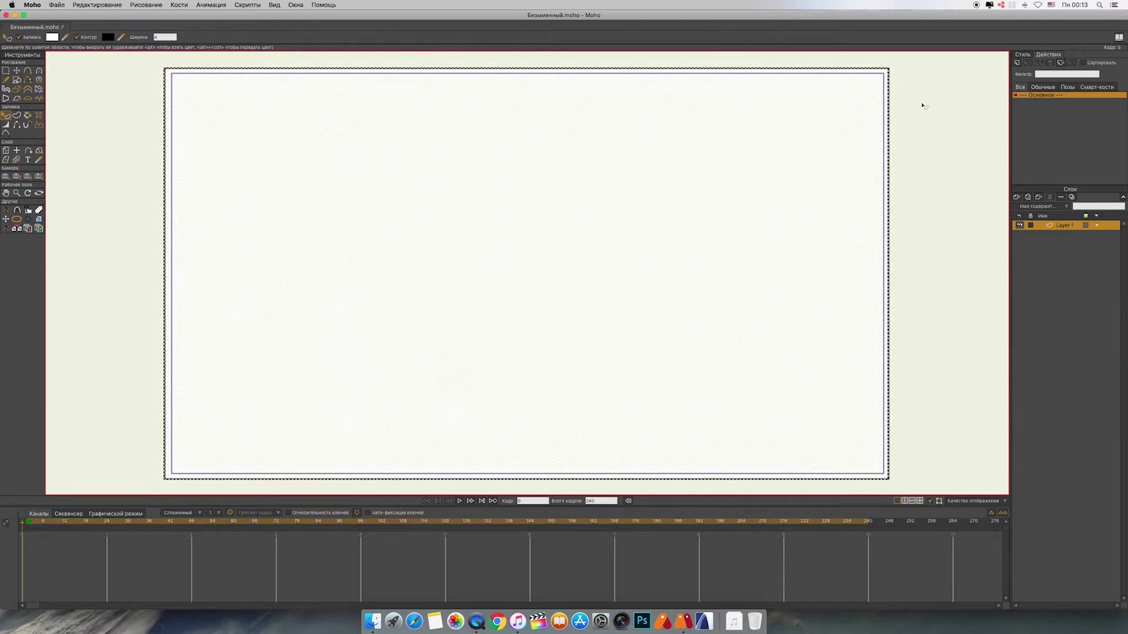
{"action": "left_click", "coordinate": [1022, 54]}
{"action": "left_click", "coordinate": [1060, 96]}
{"action": "left_click", "coordinate": [1074, 132]}
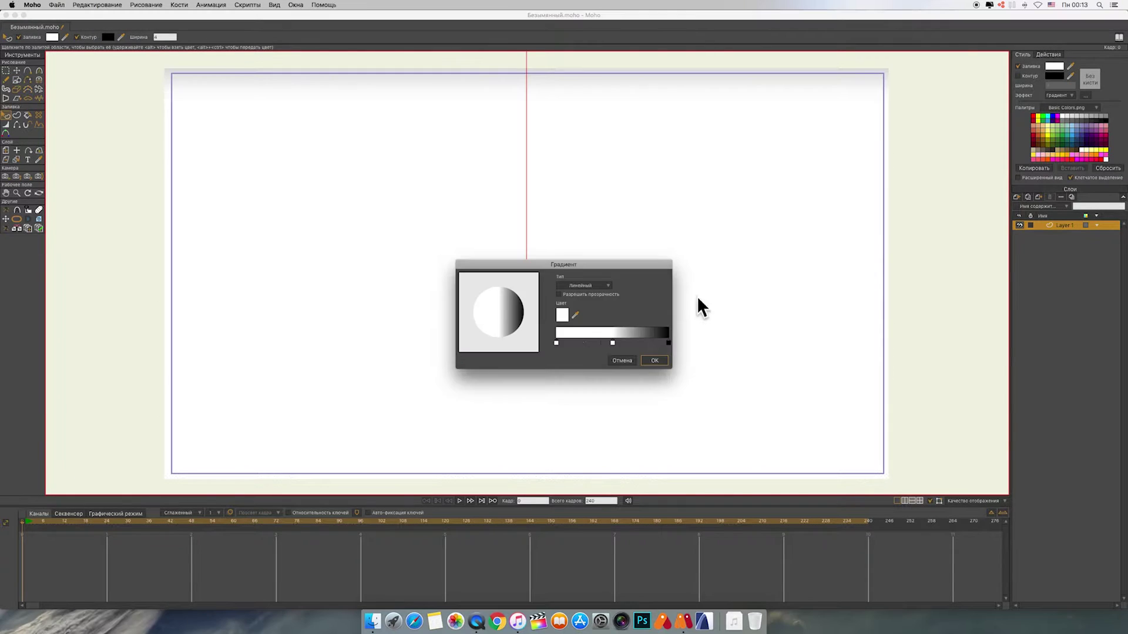
- Set the linear gradient's first stop to light blue and its middle and end stops to deeper blues
{"action": "left_click", "coordinate": [565, 316]}
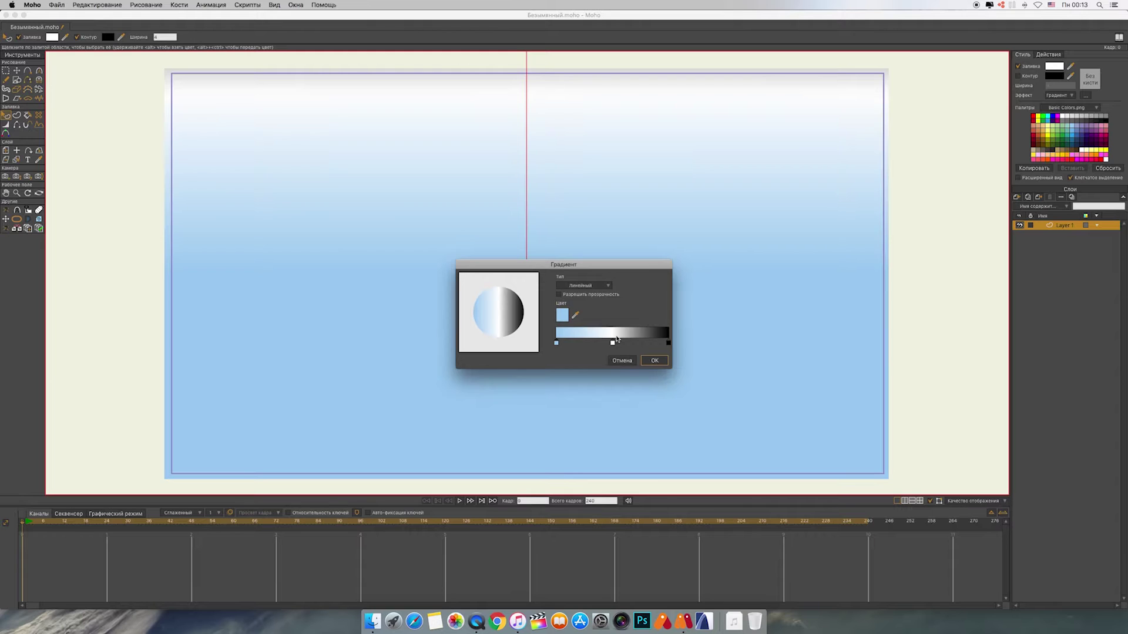
{"action": "left_click", "coordinate": [613, 342]}
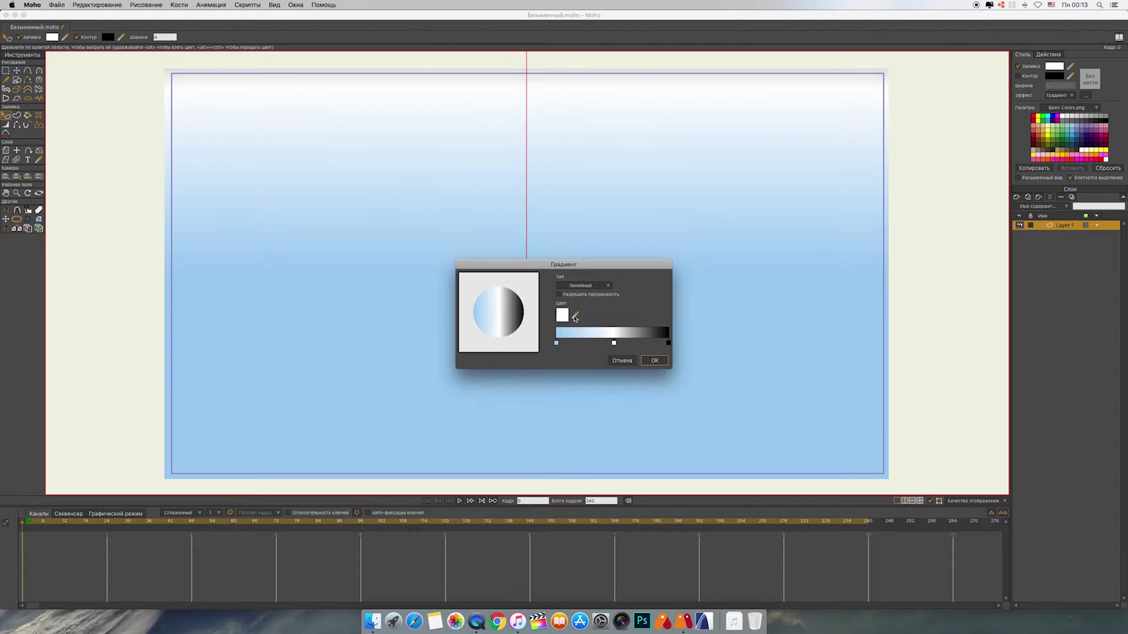
{"action": "left_click", "coordinate": [564, 315]}
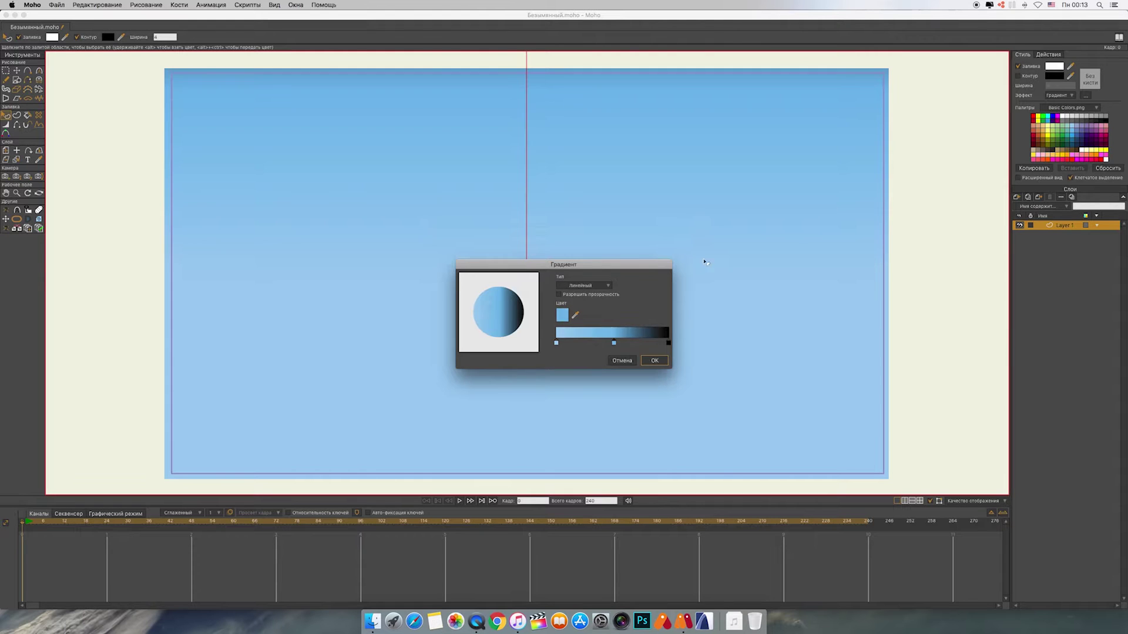
{"action": "left_click", "coordinate": [666, 343]}
{"action": "left_click_drag", "start_coordinate": [575, 315], "coordinate": [1073, 129]}
{"action": "left_click", "coordinate": [658, 362]}
- Shorten the background gradient so that its end point sits at the rectangle's upper edge
{"action": "scroll", "coordinate": [640, 218], "scroll_direction": "up", "scroll_amount": 3}
{"action": "left_click_drag", "start_coordinate": [640, 219], "coordinate": [657, 333]}
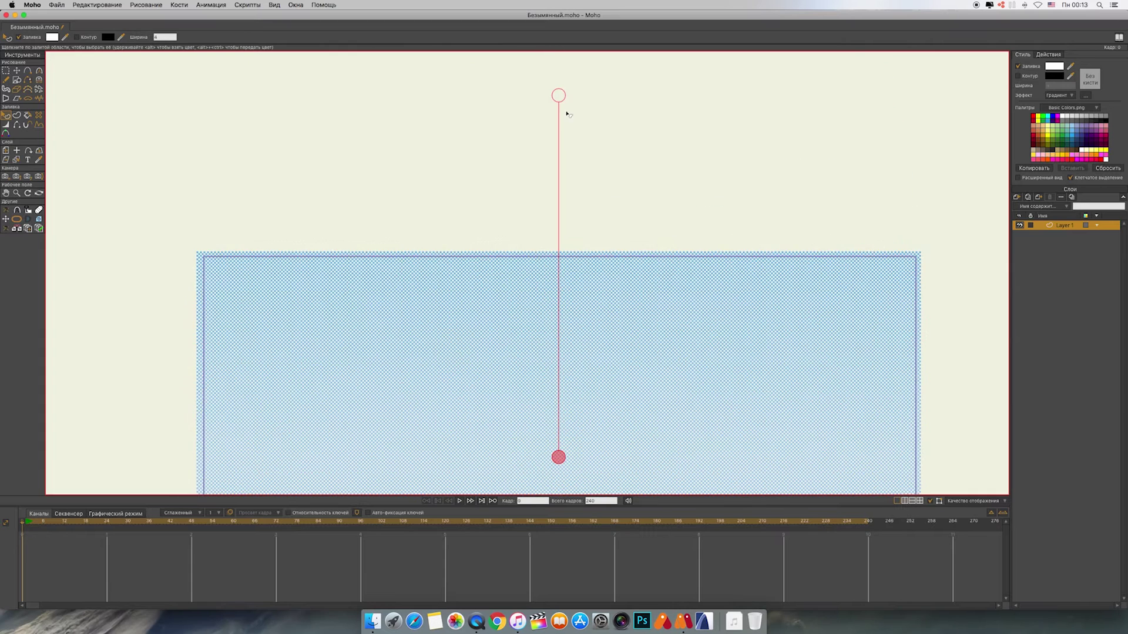
{"action": "left_click_drag", "start_coordinate": [560, 98], "coordinate": [559, 263]}
{"action": "scroll", "coordinate": [682, 194], "scroll_direction": "down", "scroll_amount": 3}
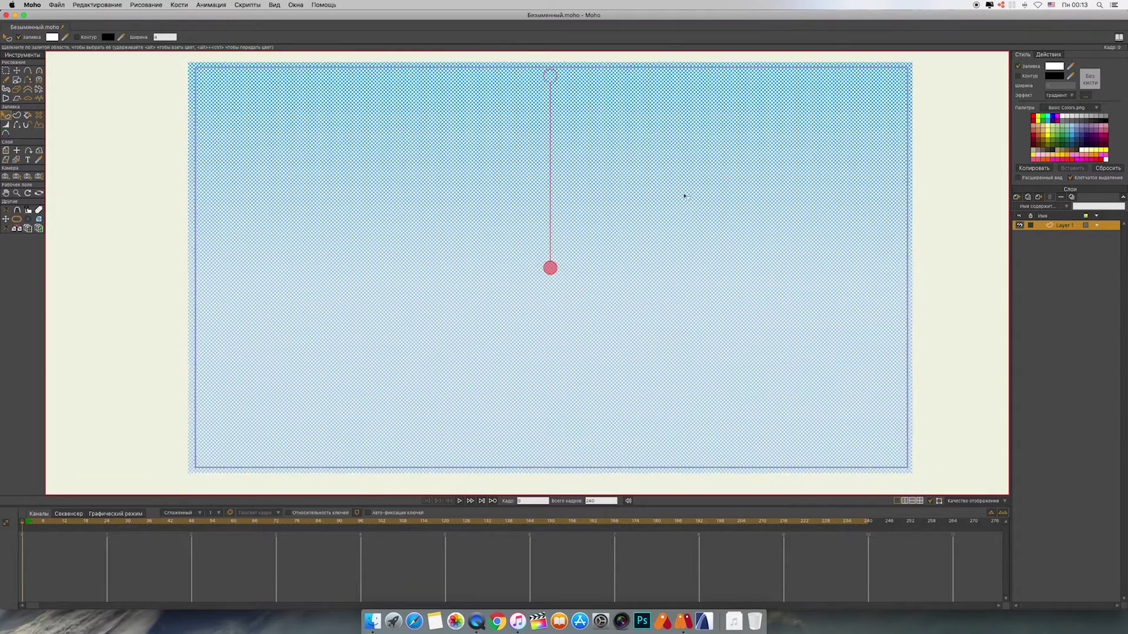
- Rename the background rectangle's layer to "Fon"
{"action": "double_click", "coordinate": [1064, 226]}
{"action": "type", "text": "Фон"}
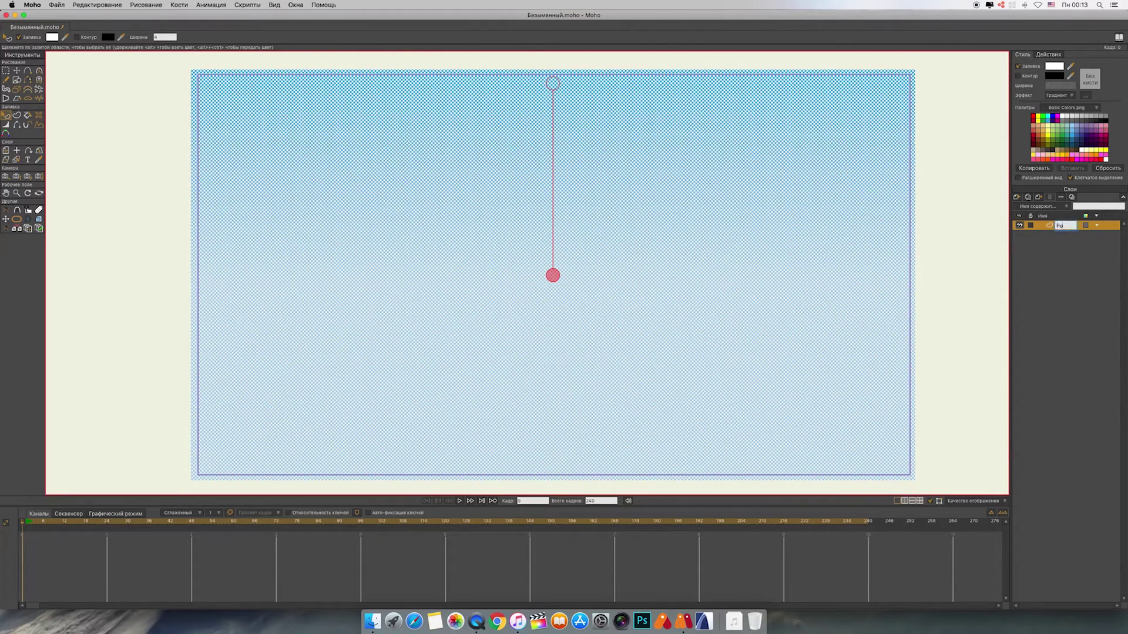
{"action": "key", "text": "Return"}
- Add a new vector layer above the background and name it "t1"
{"action": "left_click", "coordinate": [1018, 199]}
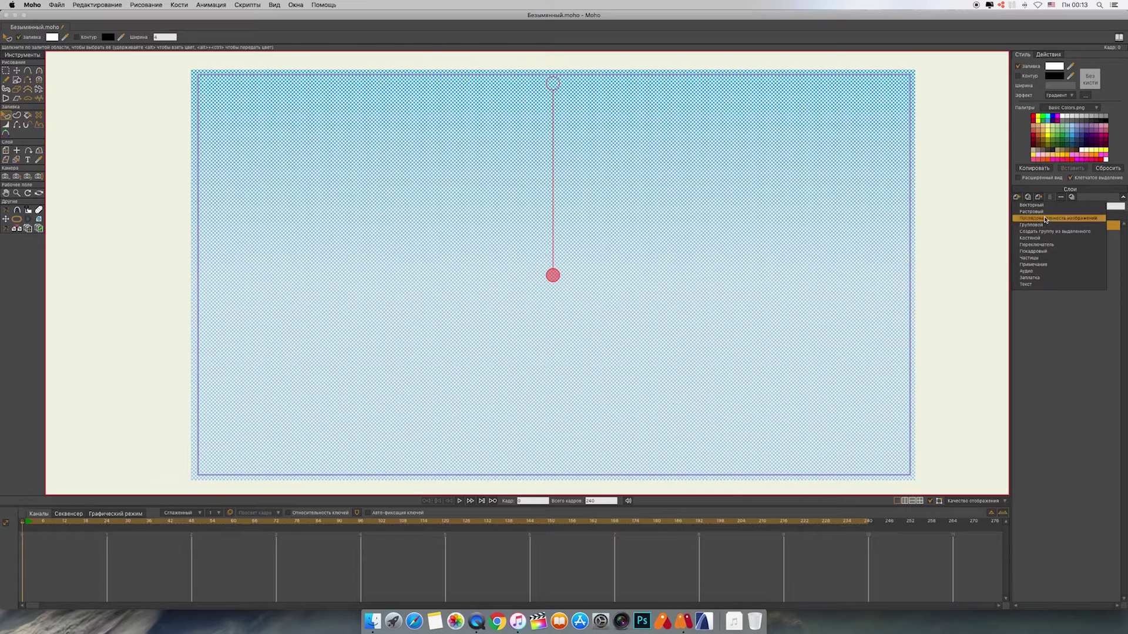
{"action": "left_click", "coordinate": [1034, 213]}
{"action": "type", "text": "t"}
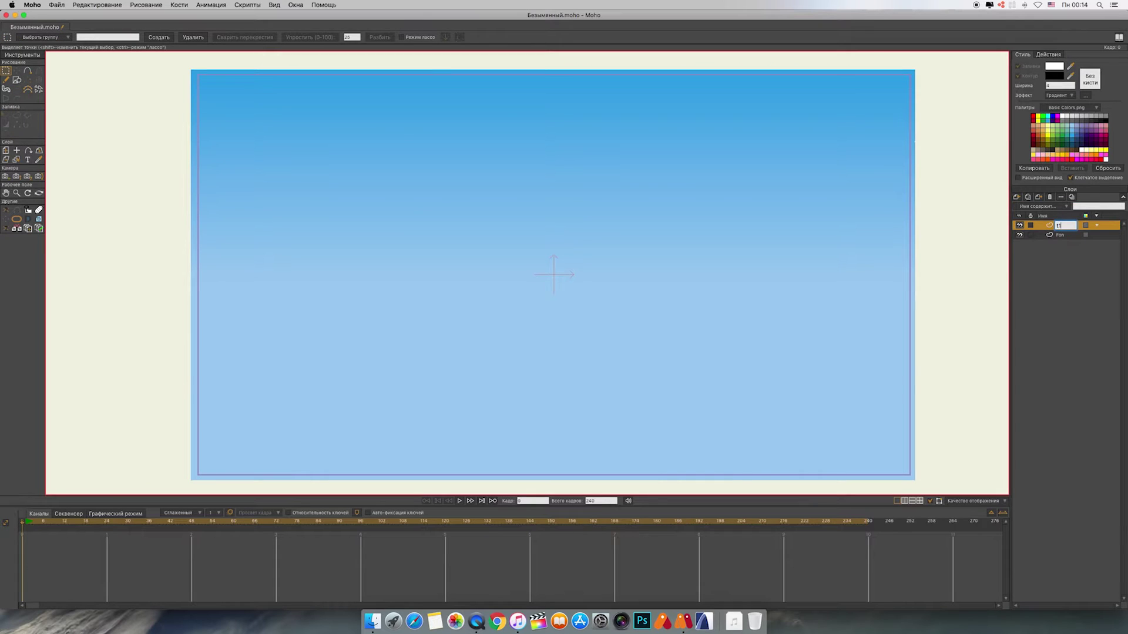
{"action": "key", "text": "Return"}
{"action": "key", "text": "super+t"}
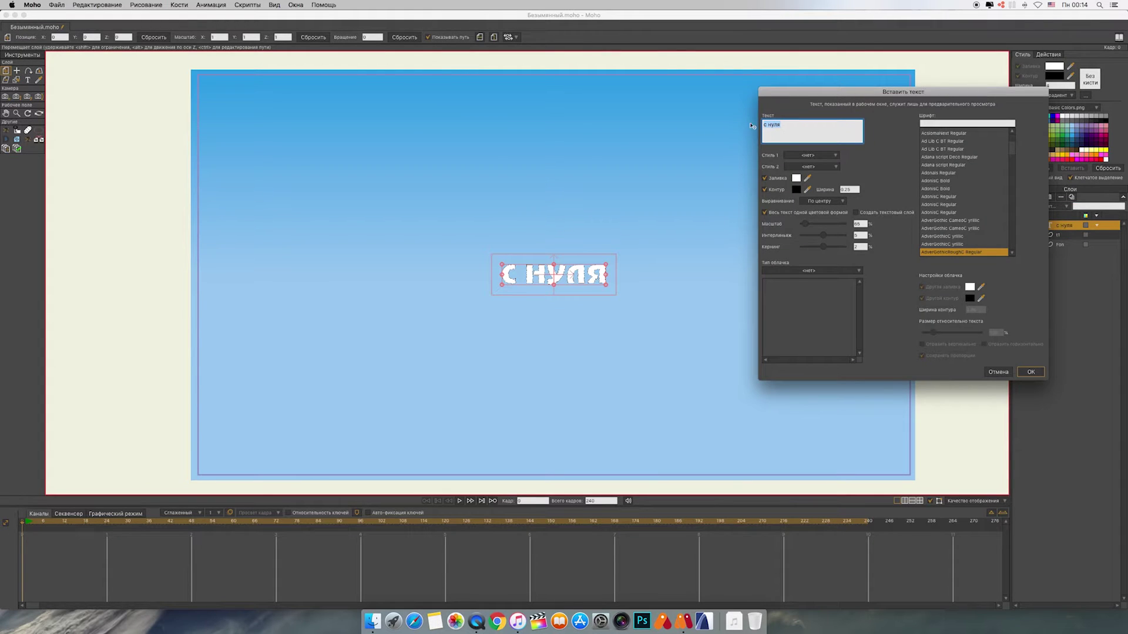
{"action": "type", "text": "учим"}
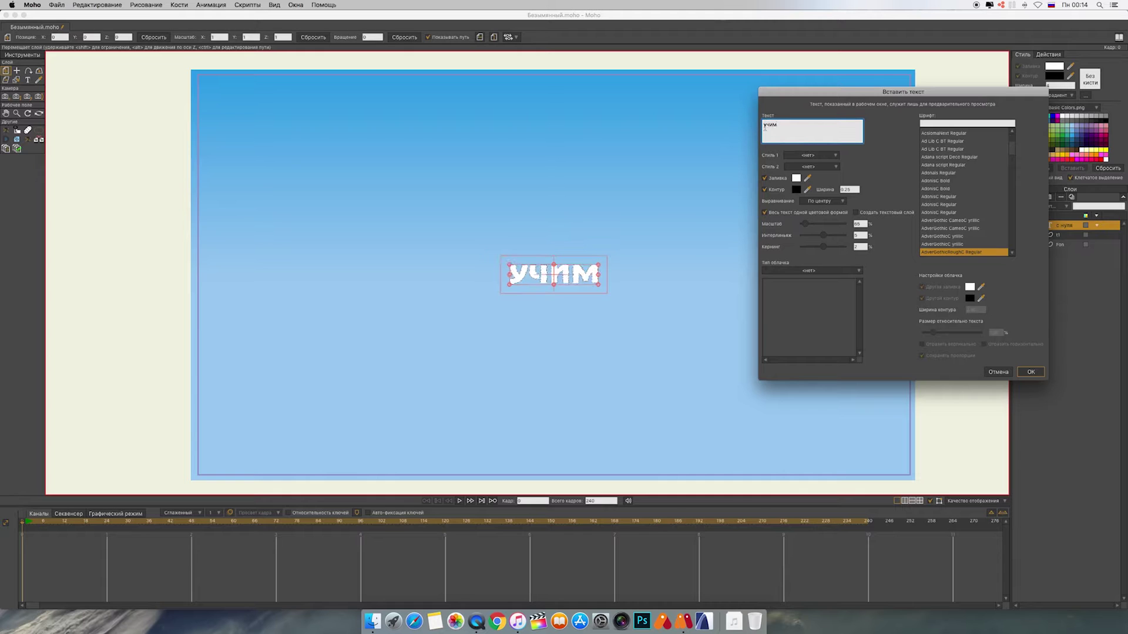
{"action": "left_click", "coordinate": [1030, 372]}
{"action": "left_click", "coordinate": [6, 115]}
{"action": "left_click", "coordinate": [539, 277]}
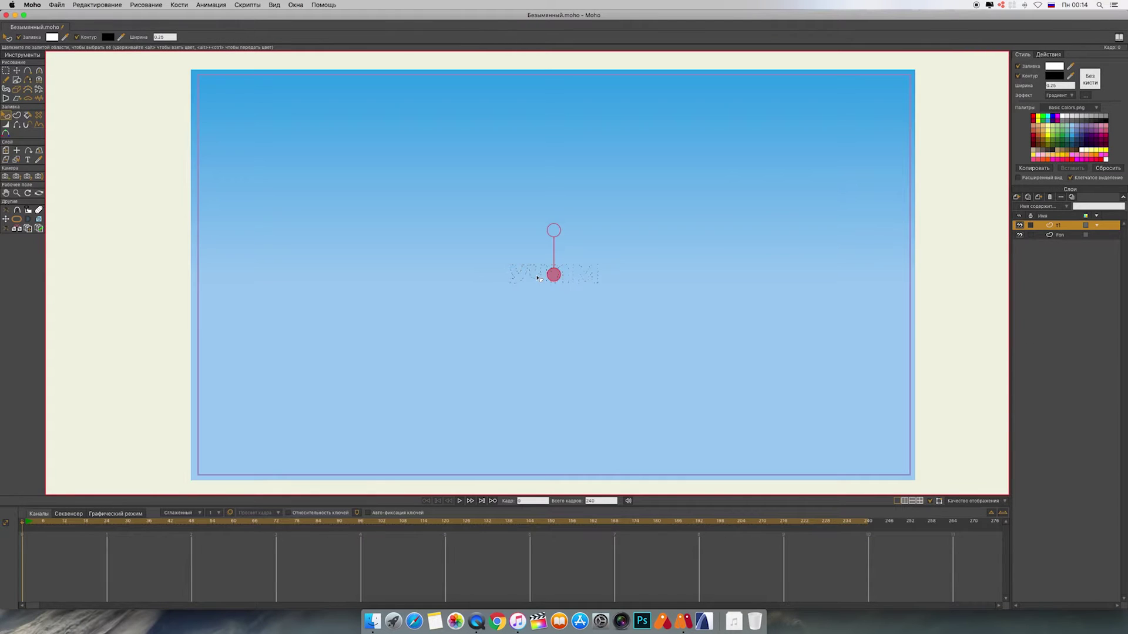
{"action": "left_click", "coordinate": [1018, 76]}
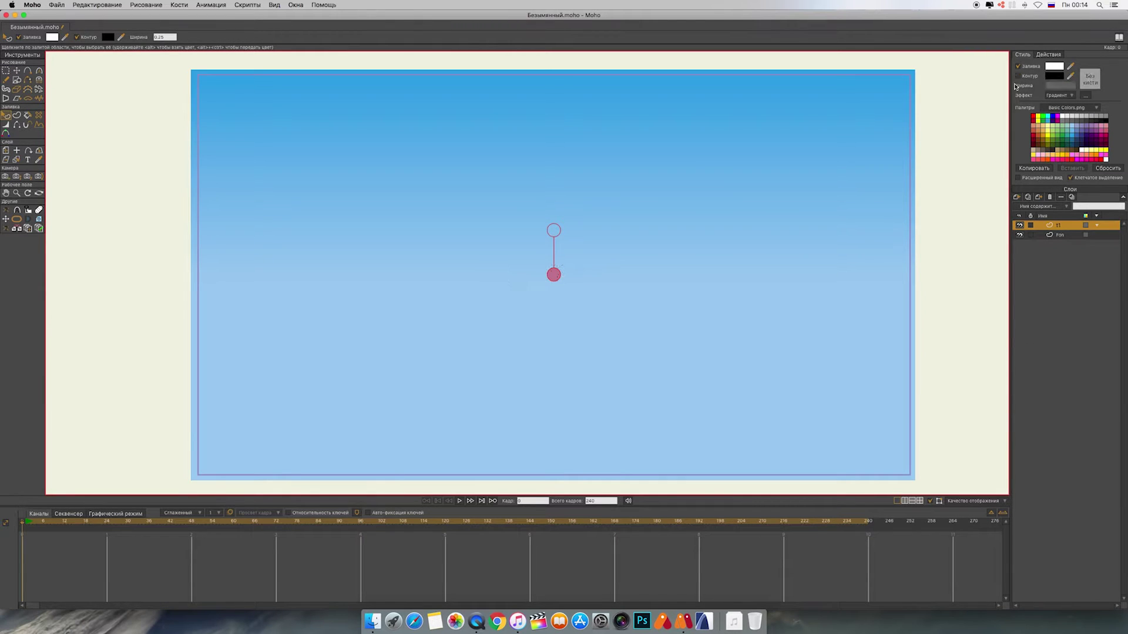
- Insert the text "учим" on layer t1 and turn off its outline
{"action": "key", "text": "super+t"}
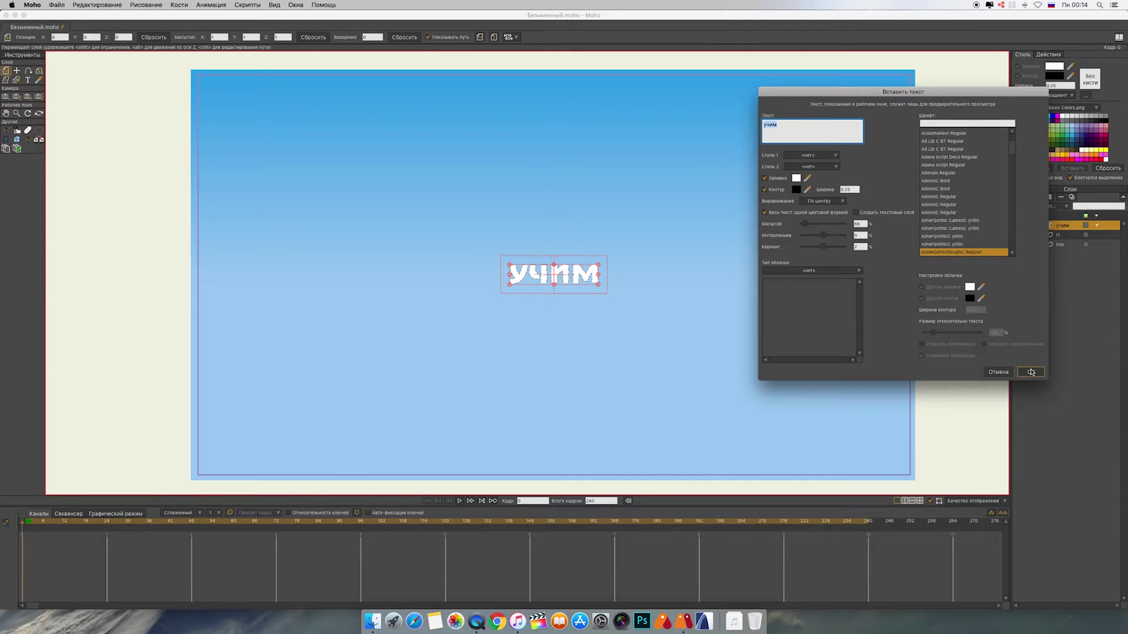
{"action": "left_click", "coordinate": [1031, 373]}
{"action": "left_click", "coordinate": [9, 117]}
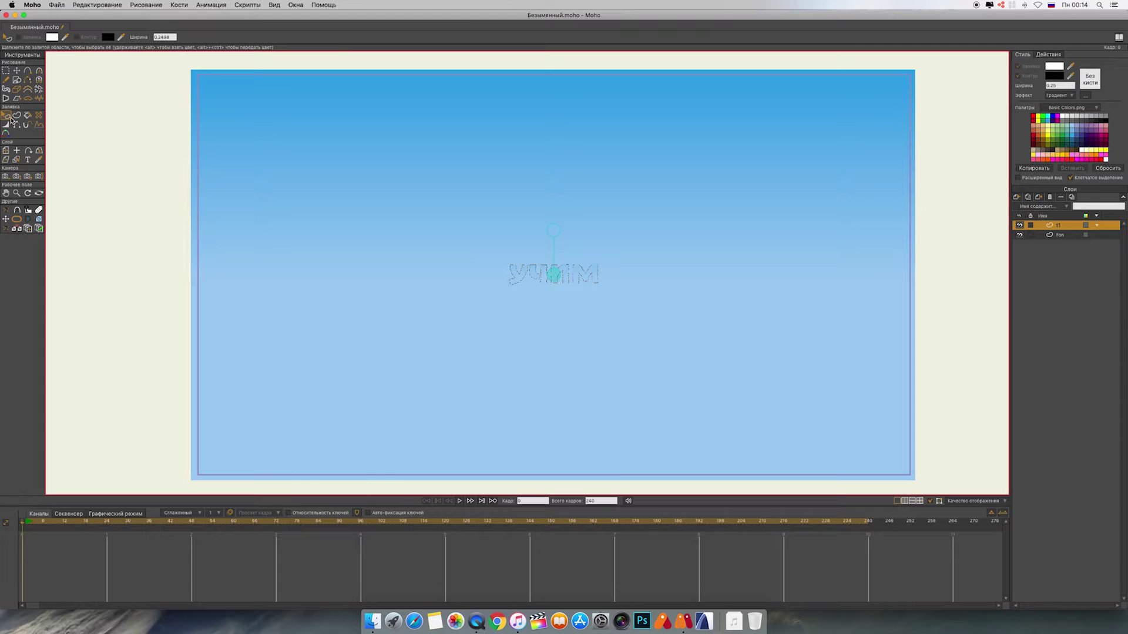
{"action": "left_click", "coordinate": [537, 279]}
- Move "учим" to the upper-left corner of the frame and enlarge it to about a third of the frame's width
{"action": "left_click", "coordinate": [17, 70]}
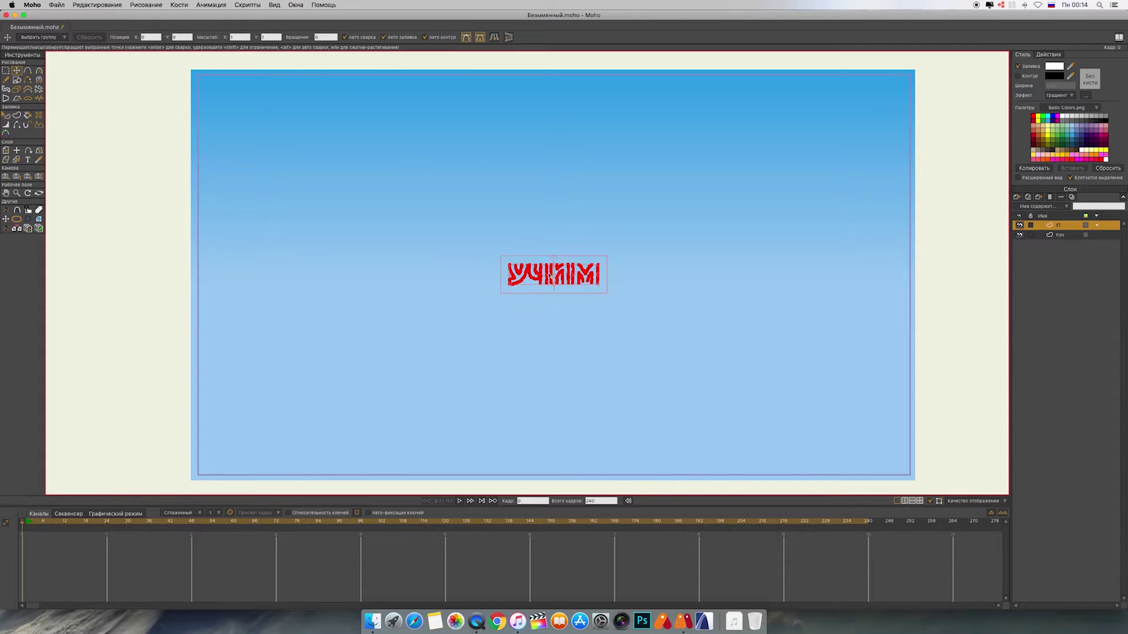
{"action": "left_click_drag", "start_coordinate": [558, 274], "coordinate": [268, 115]}
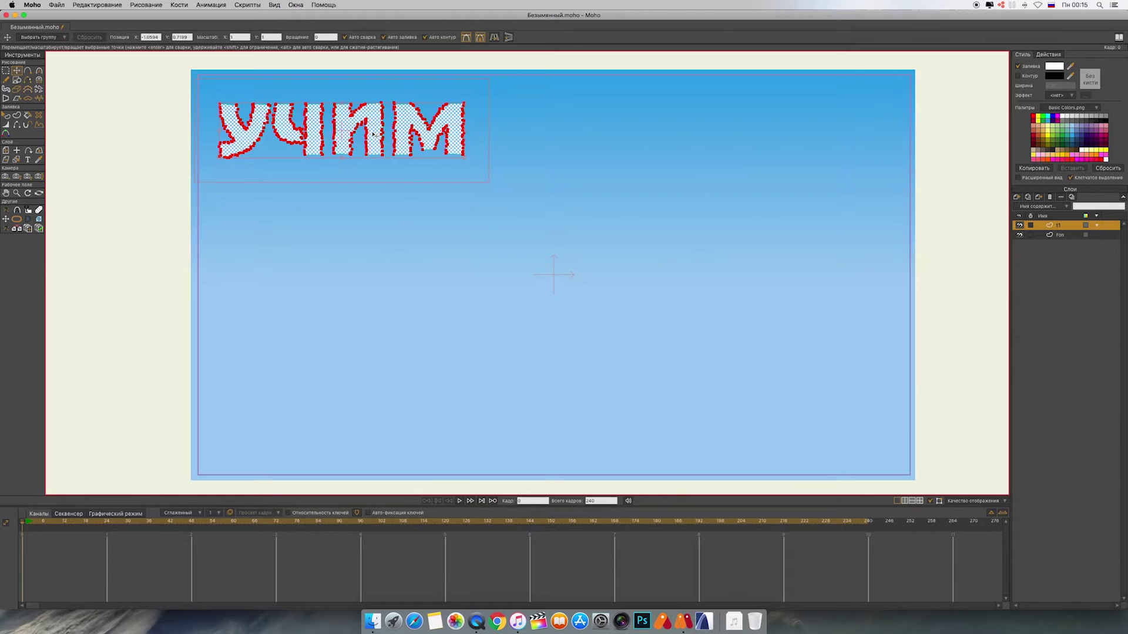
{"action": "left_click_drag", "start_coordinate": [383, 181], "coordinate": [382, 178]}
{"action": "left_click_drag", "start_coordinate": [457, 162], "coordinate": [470, 163]}
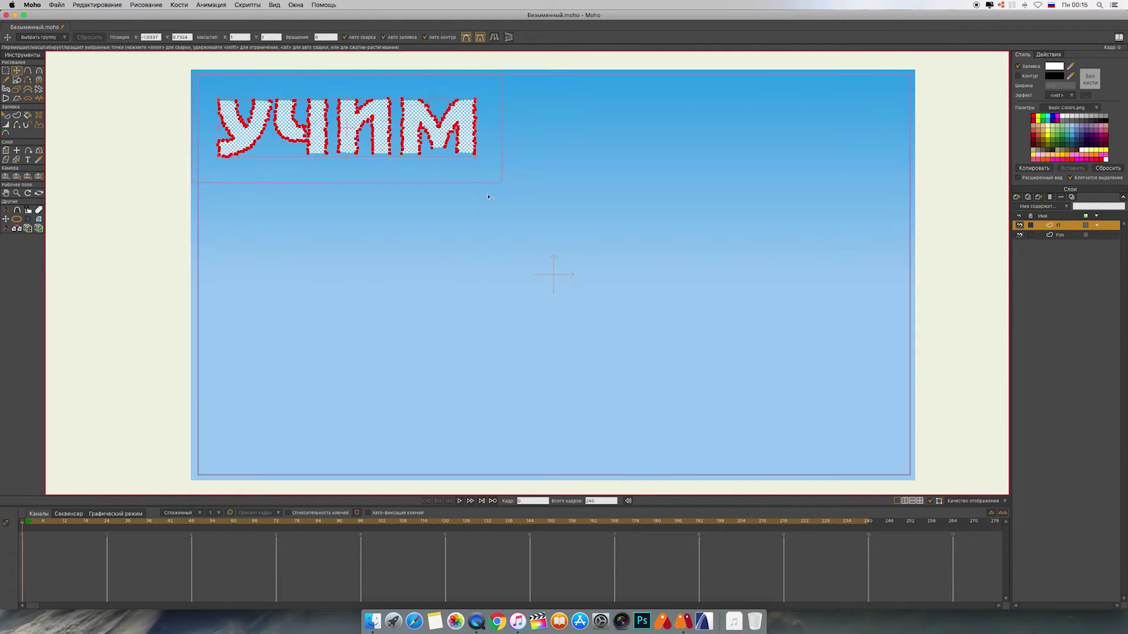
- Add a new vector layer and name it "t2"
{"action": "left_click", "coordinate": [1017, 196]}
{"action": "left_click", "coordinate": [1034, 206]}
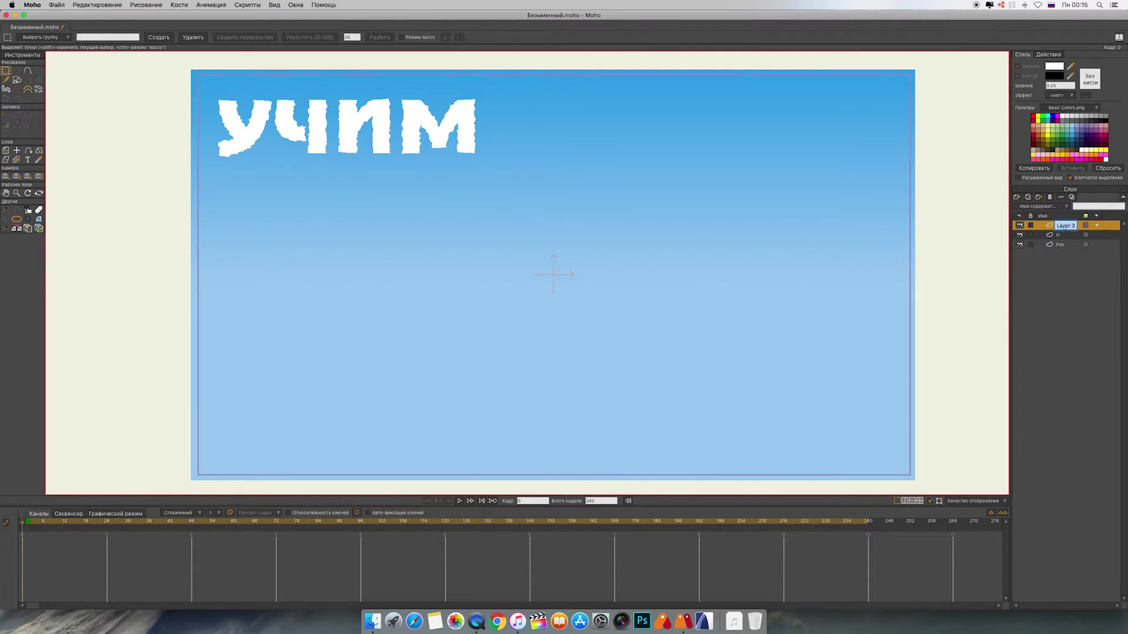
{"action": "key", "text": "ctrl+space"}
{"action": "type", "text": "t2"}
{"action": "key", "text": "Return"}
- Insert the text "moho 12" on layer t2 and turn off its outline
{"action": "key", "text": "super+t"}
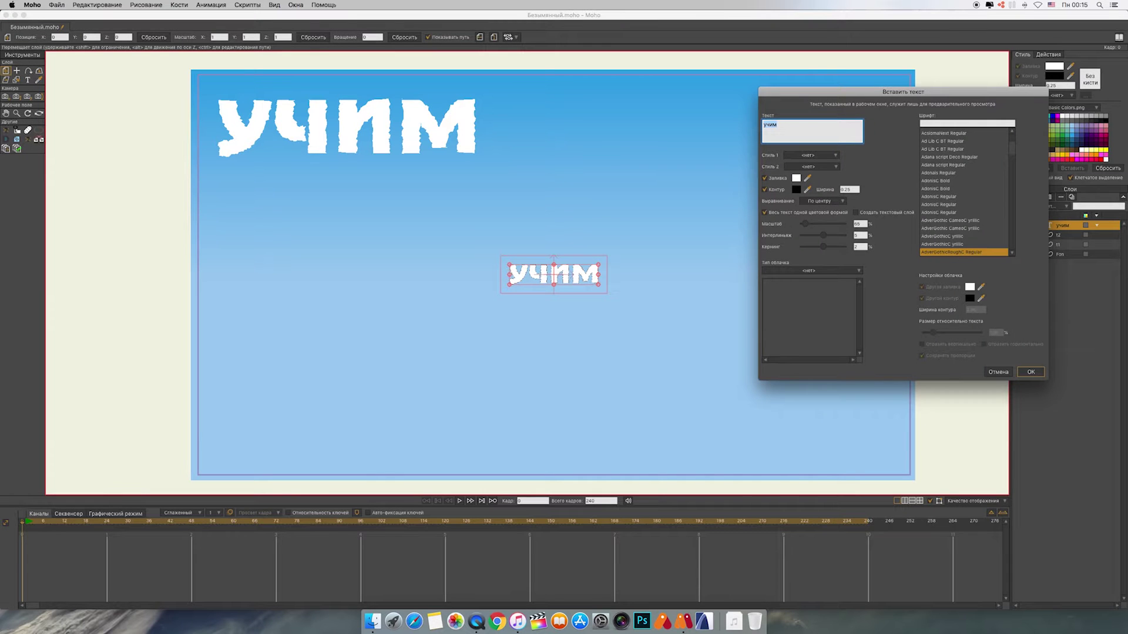
{"action": "type", "text": "moho 12"}
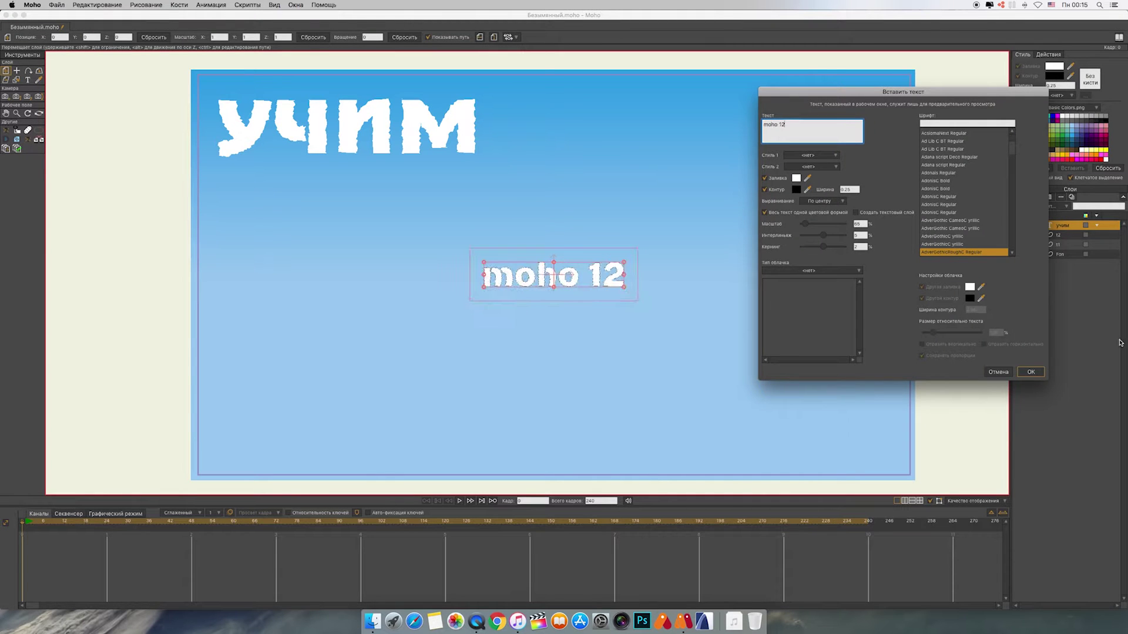
{"action": "left_click", "coordinate": [1031, 373]}
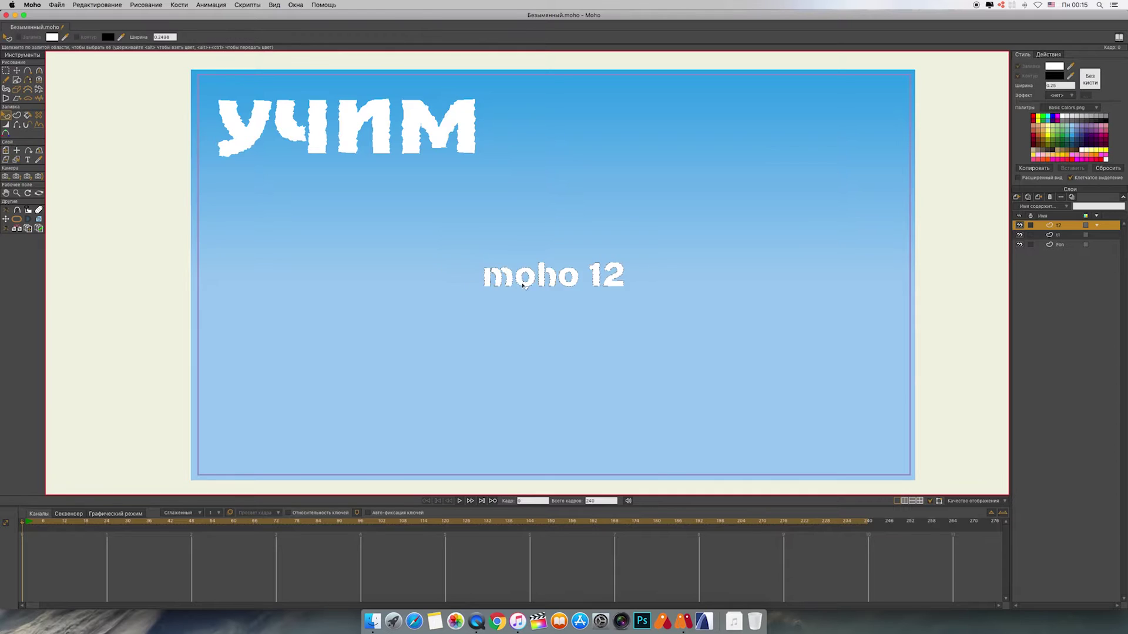
{"action": "left_click", "coordinate": [1021, 76]}
- Rotate "moho 12" to read vertically upward, enlarge it to nearly the frame's height and place it just right of "учим"
{"action": "left_click", "coordinate": [16, 70]}
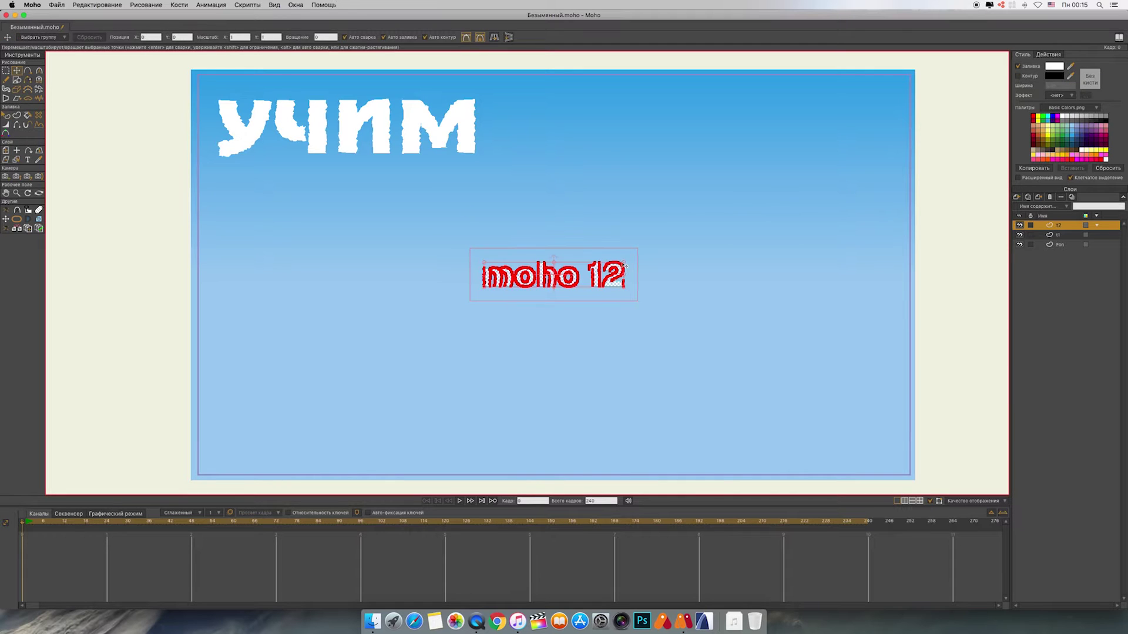
{"action": "left_click_drag", "start_coordinate": [616, 245], "coordinate": [617, 245]}
{"action": "left_click_drag", "start_coordinate": [570, 277], "coordinate": [611, 274]}
{"action": "left_click_drag", "start_coordinate": [523, 303], "coordinate": [601, 329]}
{"action": "left_click_drag", "start_coordinate": [596, 266], "coordinate": [543, 221]}
{"action": "left_click_drag", "start_coordinate": [545, 155], "coordinate": [582, 97]}
{"action": "left_click_drag", "start_coordinate": [561, 142], "coordinate": [606, 272]}
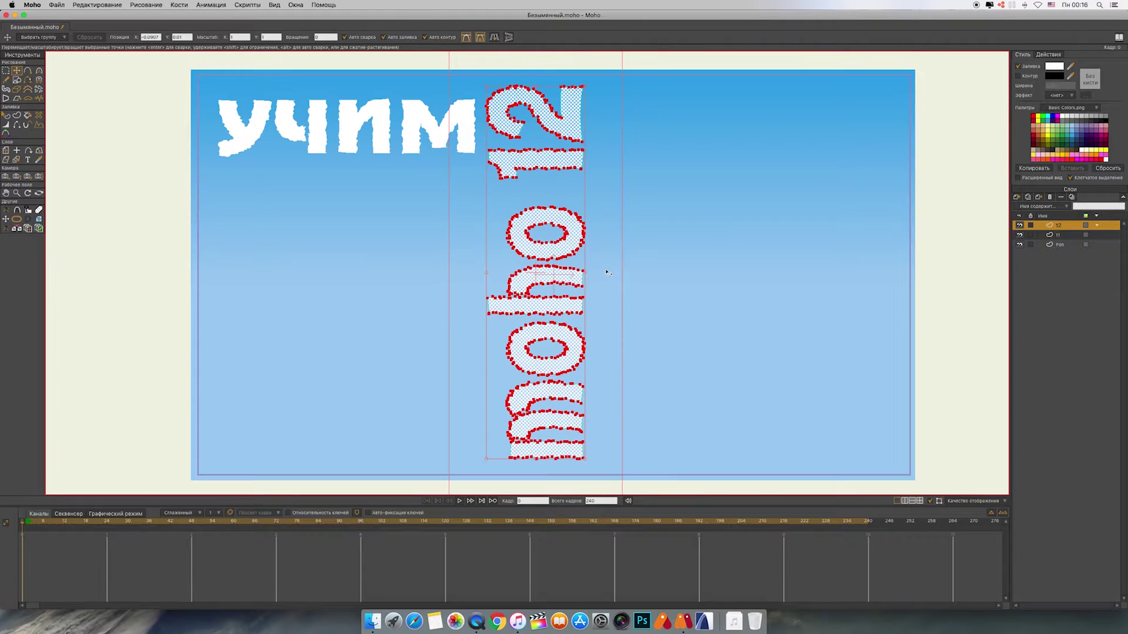
- Add a new vector layer above t2 and name it "t3"
{"action": "left_click", "coordinate": [1022, 199]}
{"action": "left_click", "coordinate": [1039, 215]}
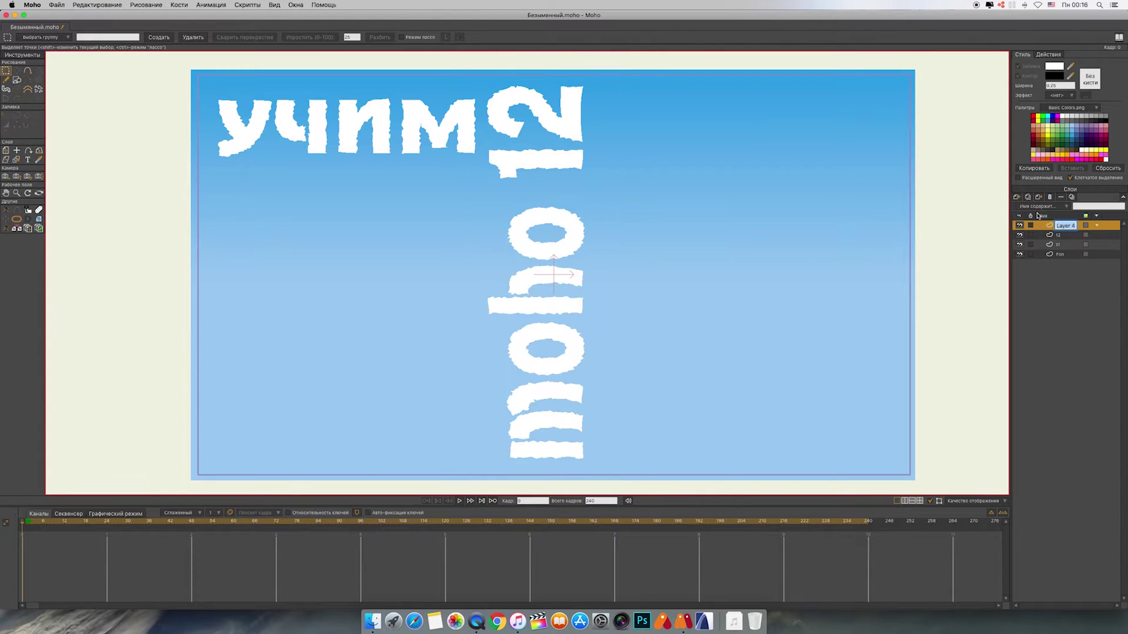
{"action": "type", "text": "13"}
{"action": "key", "text": "Return"}
- Insert the text "для" on layer t3 and turn off its outline
{"action": "key", "text": "super+t"}
{"action": "type", "text": "для"}
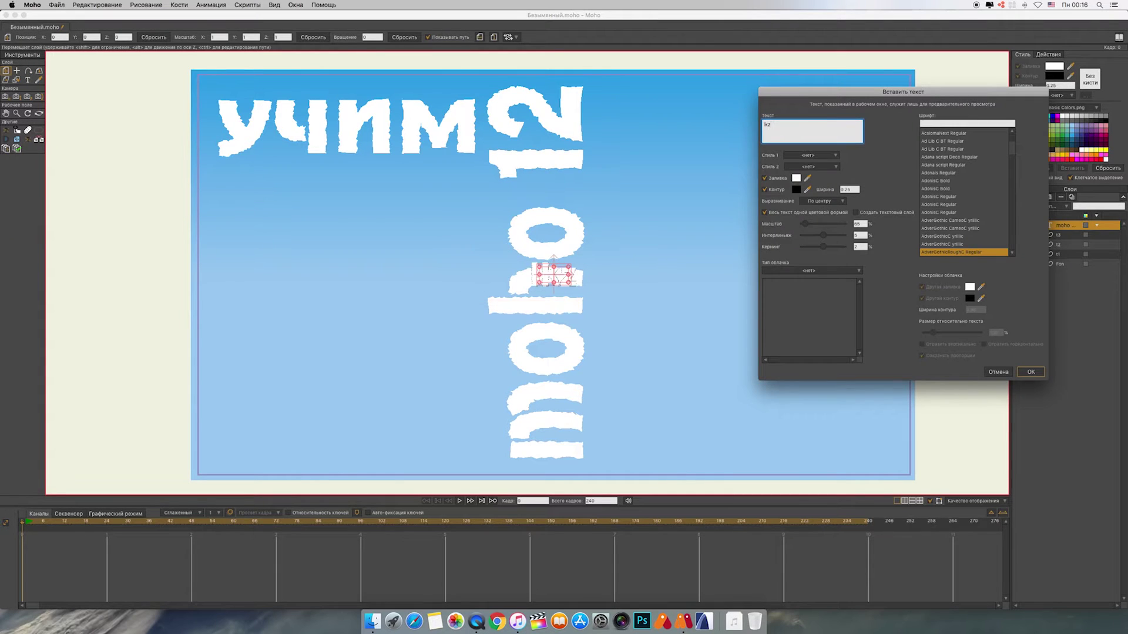
{"action": "left_click", "coordinate": [1030, 372]}
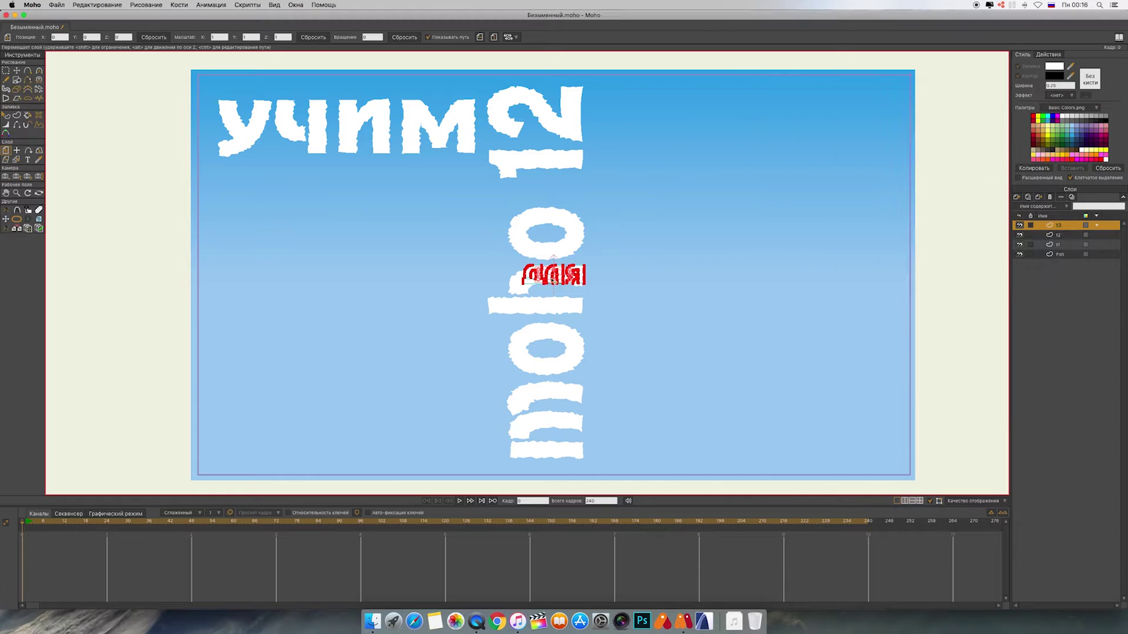
{"action": "key", "text": "q"}
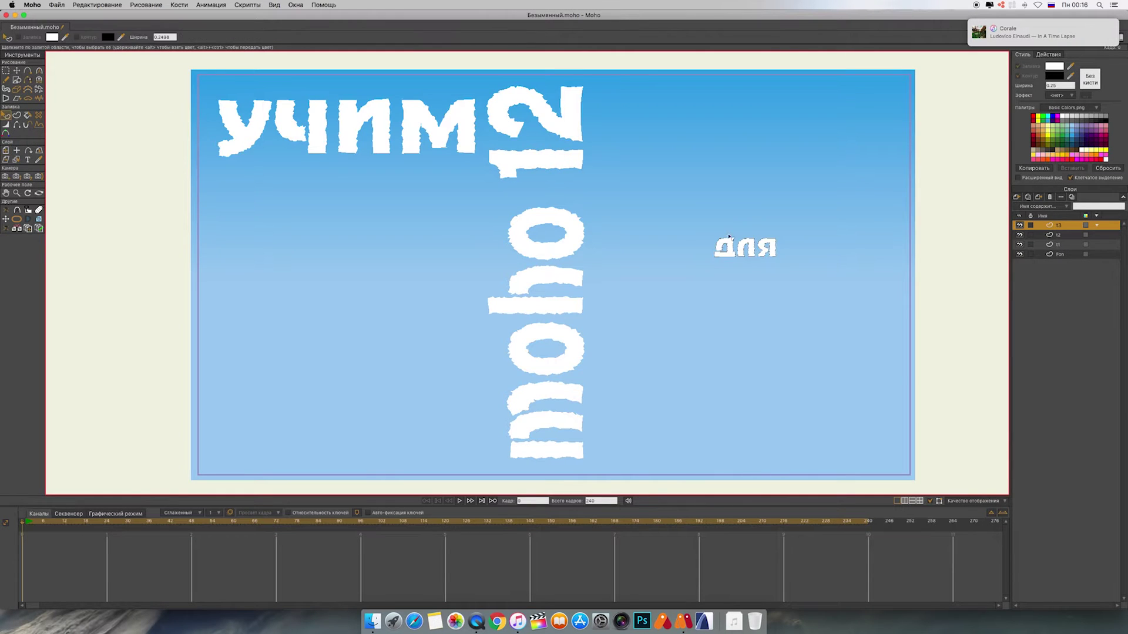
- Enlarge "для" and place it in the frame's upper-right area, beside the vertical "moho 12"
{"action": "left_click", "coordinate": [16, 70]}
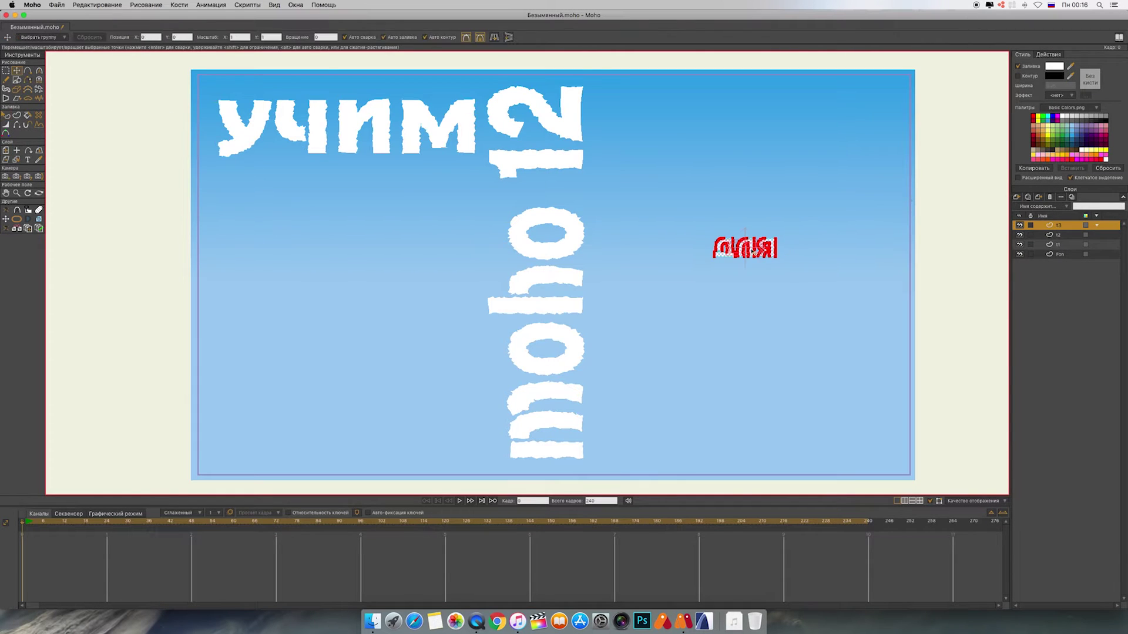
{"action": "left_click_drag", "start_coordinate": [749, 252], "coordinate": [886, 200]}
{"action": "left_click_drag", "start_coordinate": [808, 179], "coordinate": [763, 141]}
{"action": "left_click_drag", "start_coordinate": [845, 165], "coordinate": [837, 167]}
{"action": "left_click_drag", "start_coordinate": [762, 175], "coordinate": [870, 212]}
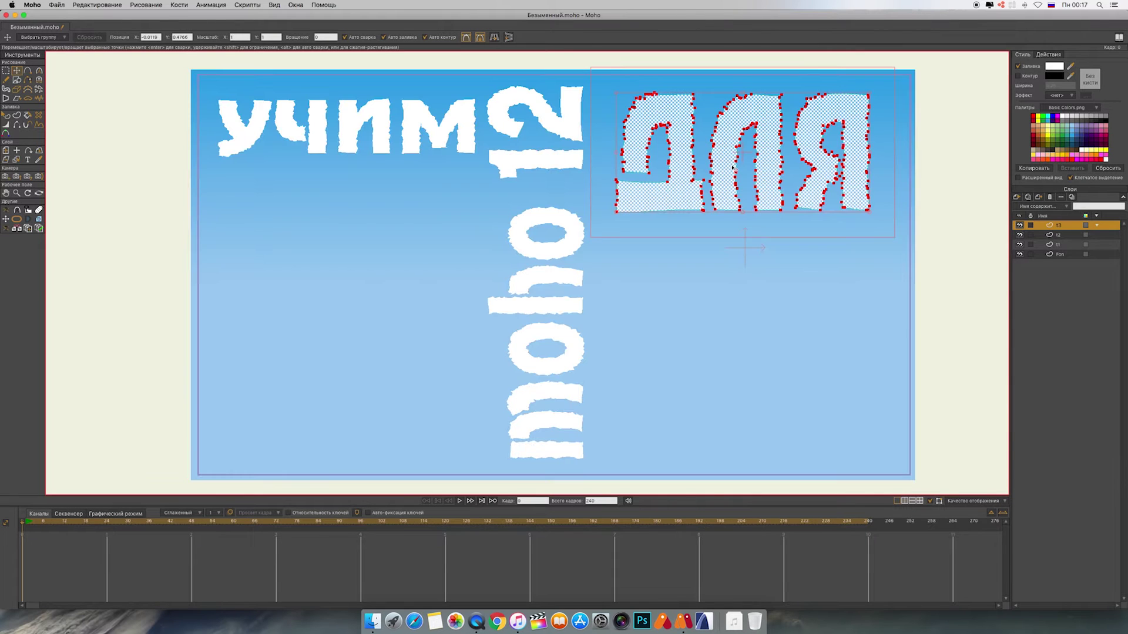
- Add another vector layer above t3 and name it "t4"
{"action": "left_click", "coordinate": [1016, 197]}
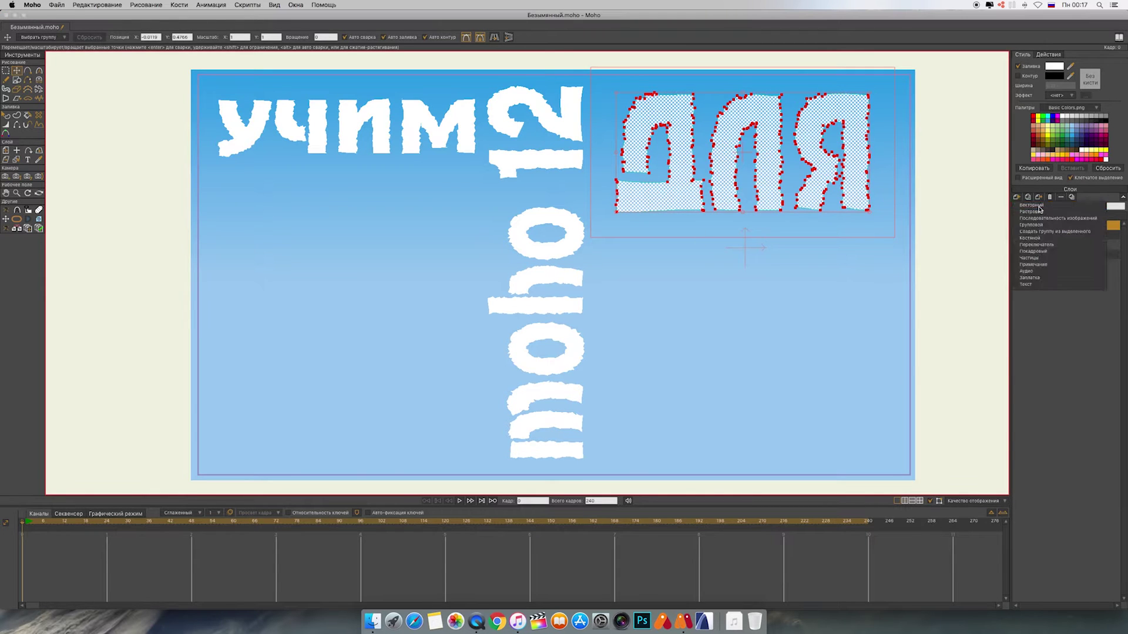
{"action": "left_click", "coordinate": [1068, 232]}
{"action": "type", "text": "14"}
{"action": "key", "text": "Return"}
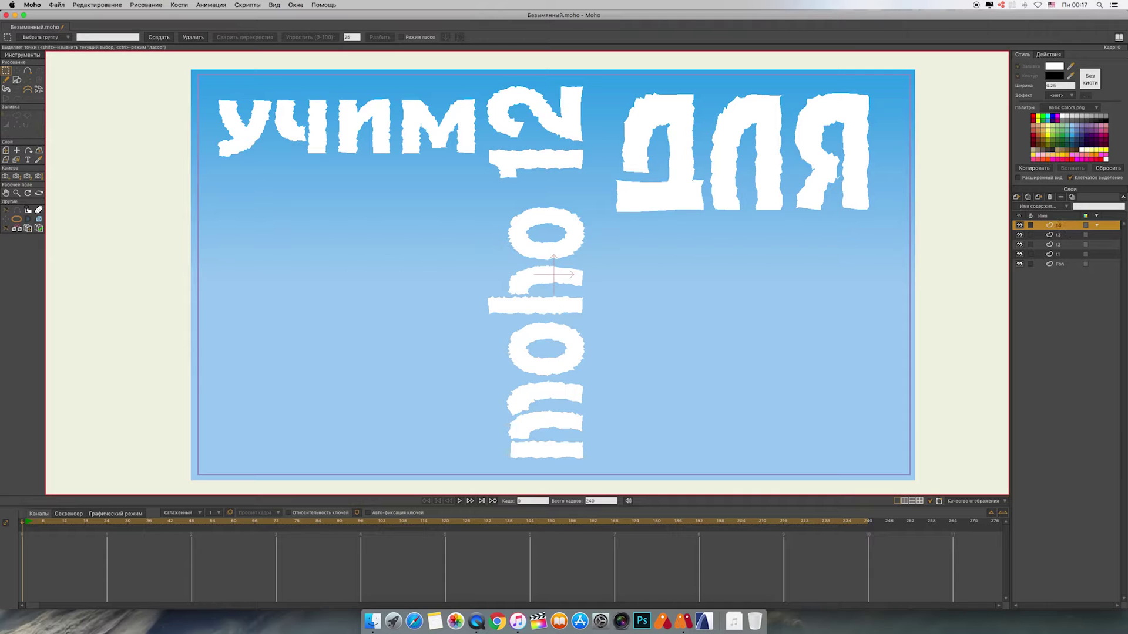
- Insert the text "души" on layer t4 and turn off its outline
{"action": "key", "text": "super+t"}
{"action": "type", "text": "ду"}
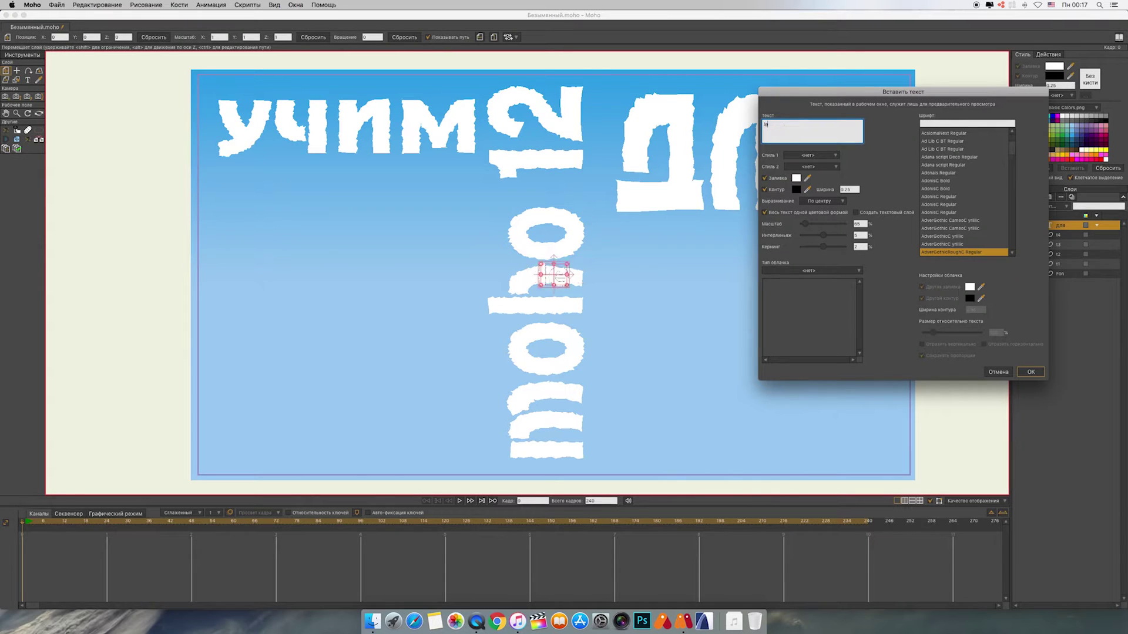
{"action": "type", "text": "ши"}
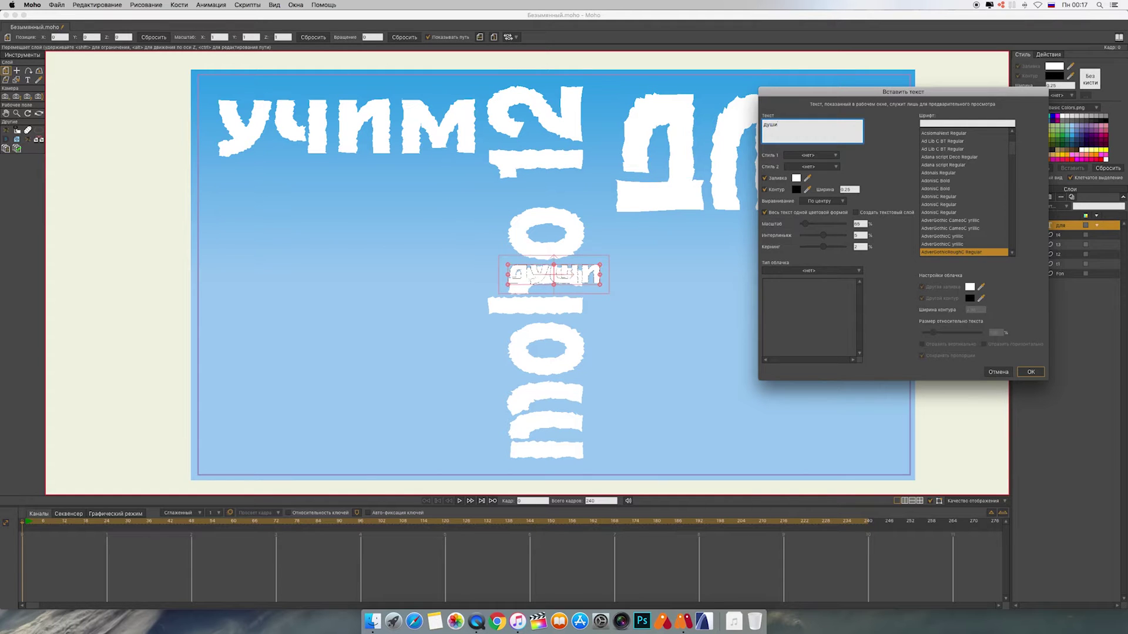
{"action": "left_click", "coordinate": [1031, 372]}
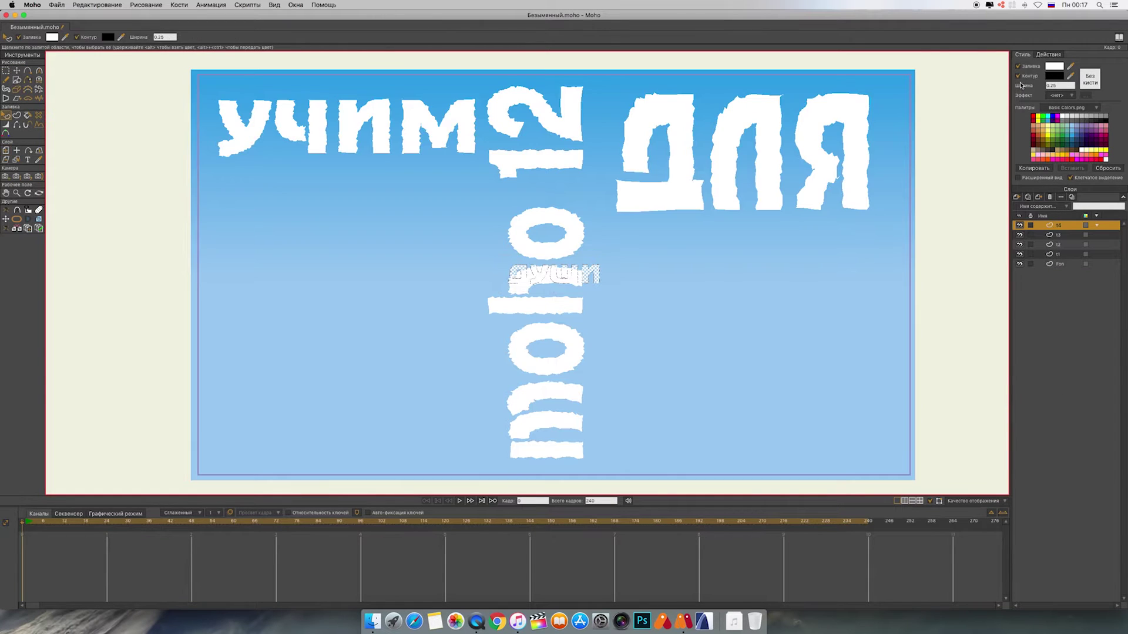
- Move "души" into the frame's left half and enlarge it to about the width of "учим"
{"action": "left_click", "coordinate": [17, 70]}
{"action": "left_click_drag", "start_coordinate": [527, 275], "coordinate": [306, 276]}
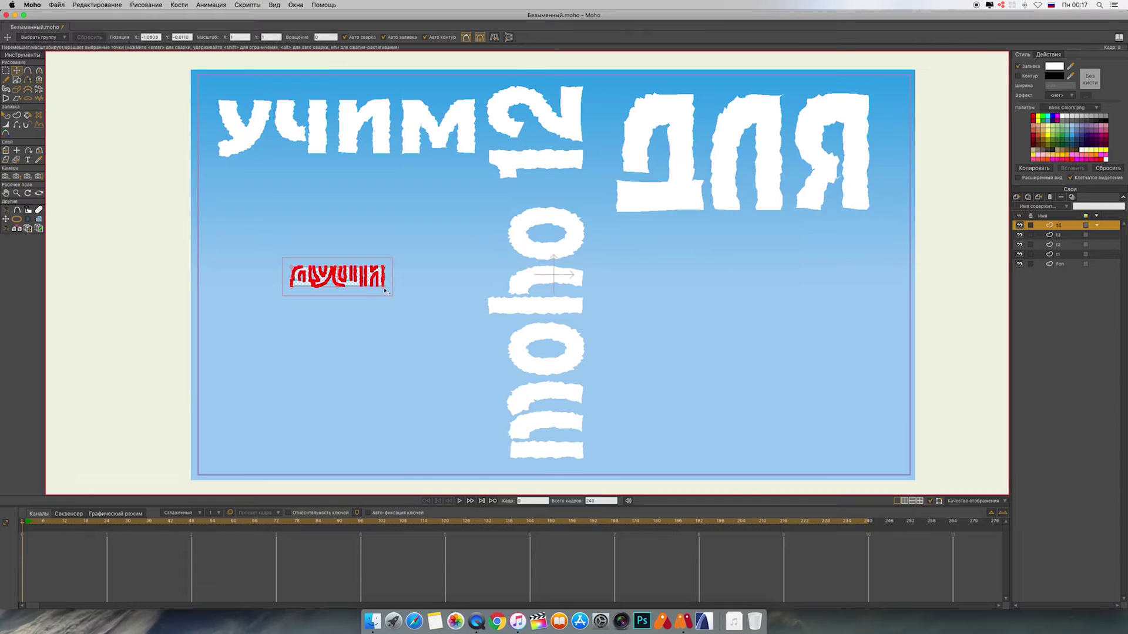
{"action": "left_click_drag", "start_coordinate": [386, 291], "coordinate": [466, 331]}
{"action": "left_click_drag", "start_coordinate": [405, 294], "coordinate": [328, 288]}
{"action": "left_click_drag", "start_coordinate": [441, 312], "coordinate": [465, 319]}
{"action": "left_click_drag", "start_coordinate": [359, 308], "coordinate": [369, 360]}
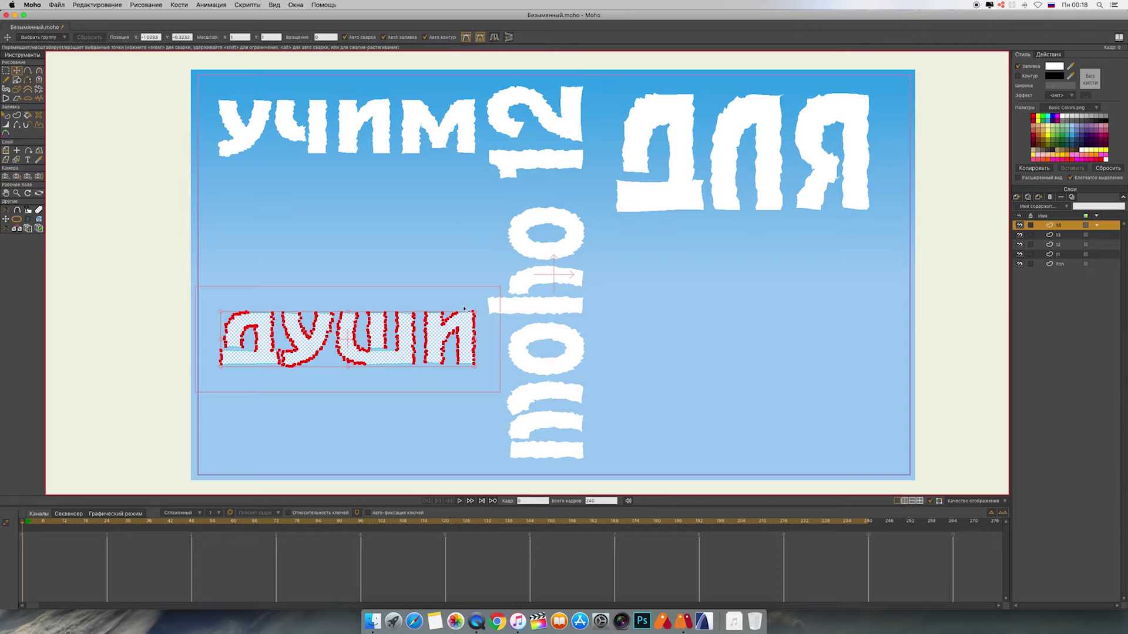
- Try a vertical orientation for "души" along the frame's left edge and return it to horizontal
{"action": "left_click_drag", "start_coordinate": [464, 309], "coordinate": [317, 225]}
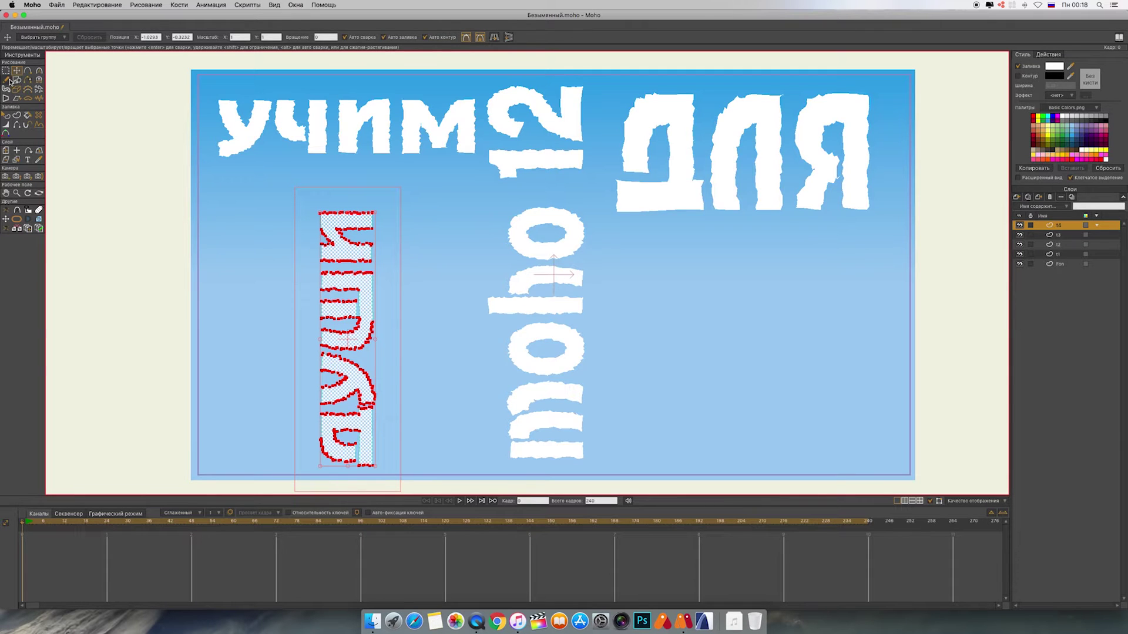
{"action": "left_click_drag", "start_coordinate": [342, 345], "coordinate": [235, 338]}
{"action": "left_click_drag", "start_coordinate": [271, 207], "coordinate": [272, 178]}
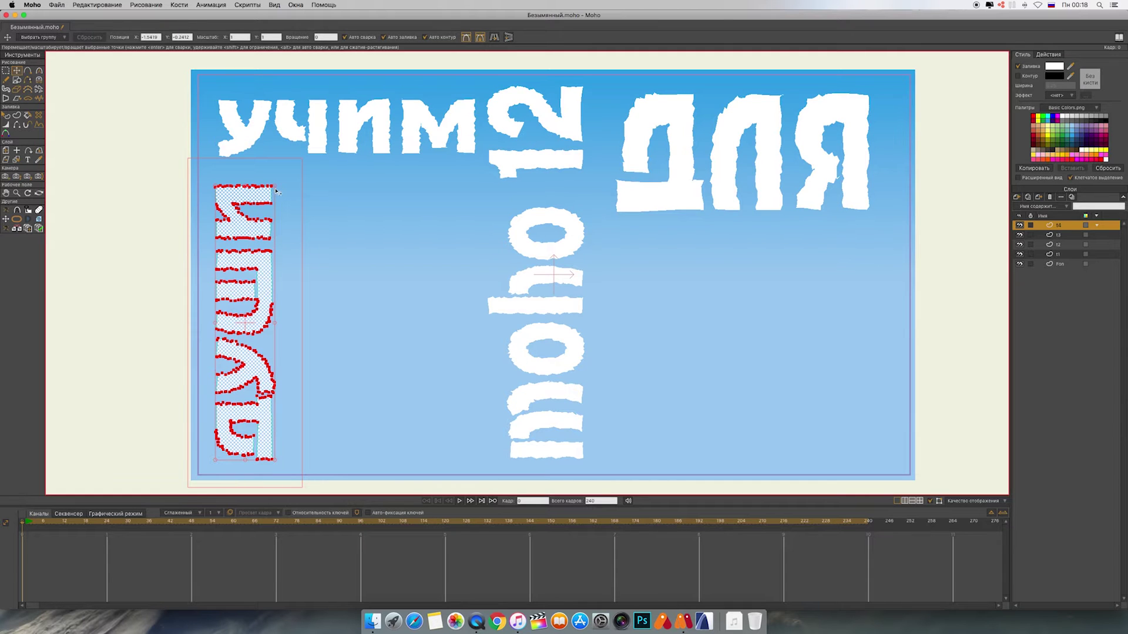
{"action": "left_click_drag", "start_coordinate": [276, 188], "coordinate": [382, 354]}
- Place "души" directly beneath "учим" and fine-tune its width to fit beside the vertical "moho 12"
{"action": "left_click_drag", "start_coordinate": [329, 324], "coordinate": [438, 238]}
{"action": "left_click_drag", "start_coordinate": [492, 268], "coordinate": [480, 266]}
{"action": "left_click_drag", "start_coordinate": [481, 267], "coordinate": [481, 266]}
{"action": "left_click_drag", "start_coordinate": [358, 246], "coordinate": [358, 248]}
- Add a new vector layer named "t5" above t4 and start inserting text on it
{"action": "left_click", "coordinate": [1017, 197]}
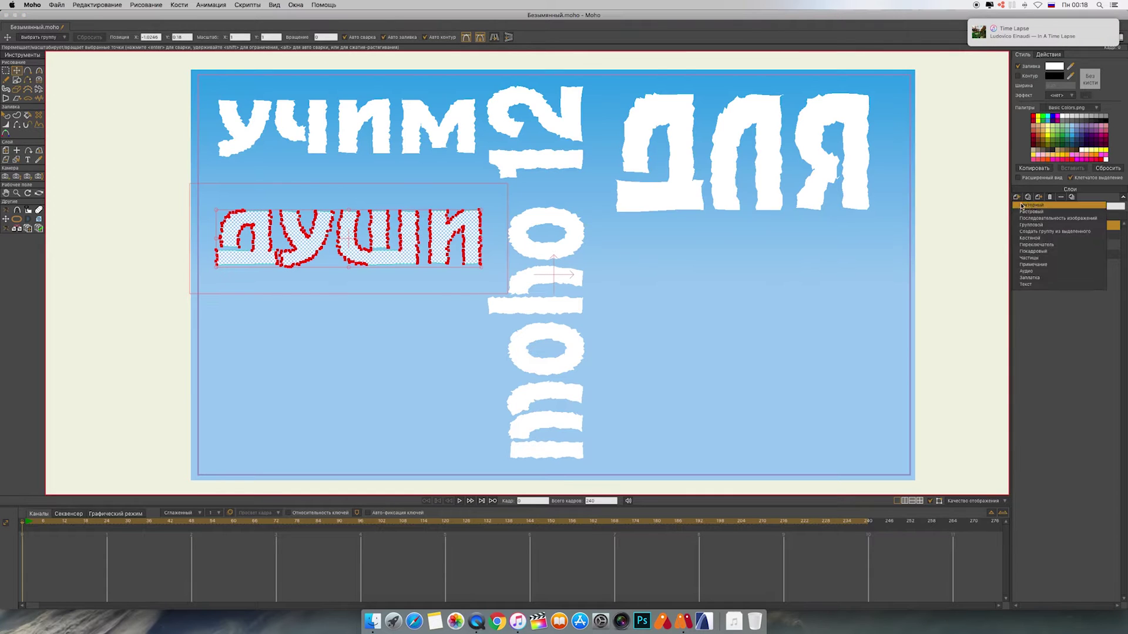
{"action": "left_click", "coordinate": [1025, 206]}
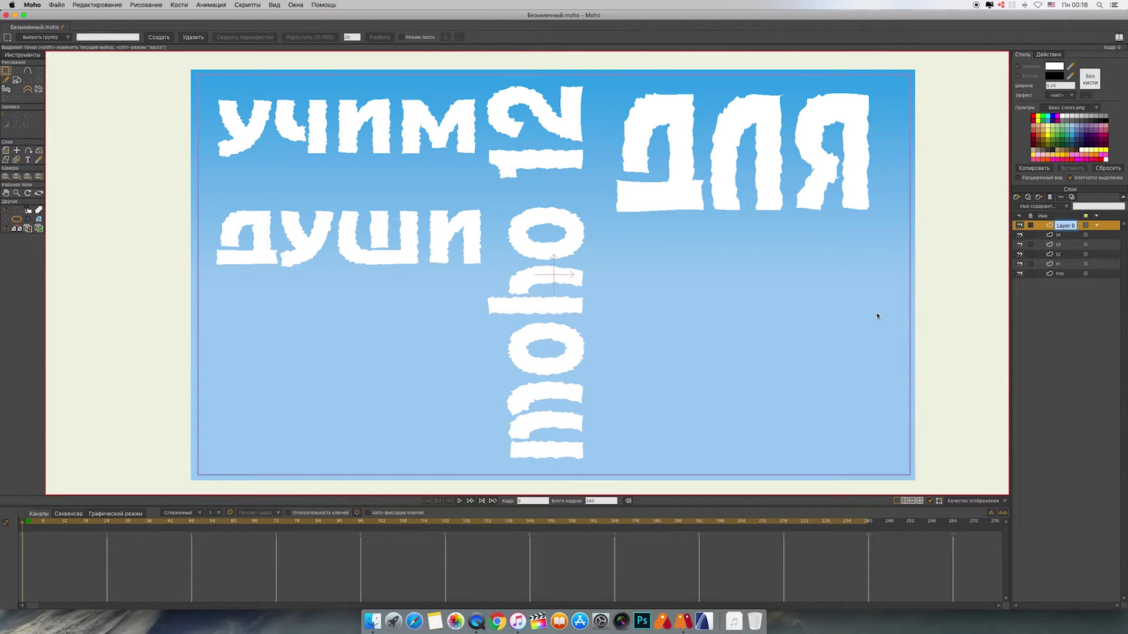
{"action": "key", "text": "Return"}
{"action": "key", "text": "super+t"}
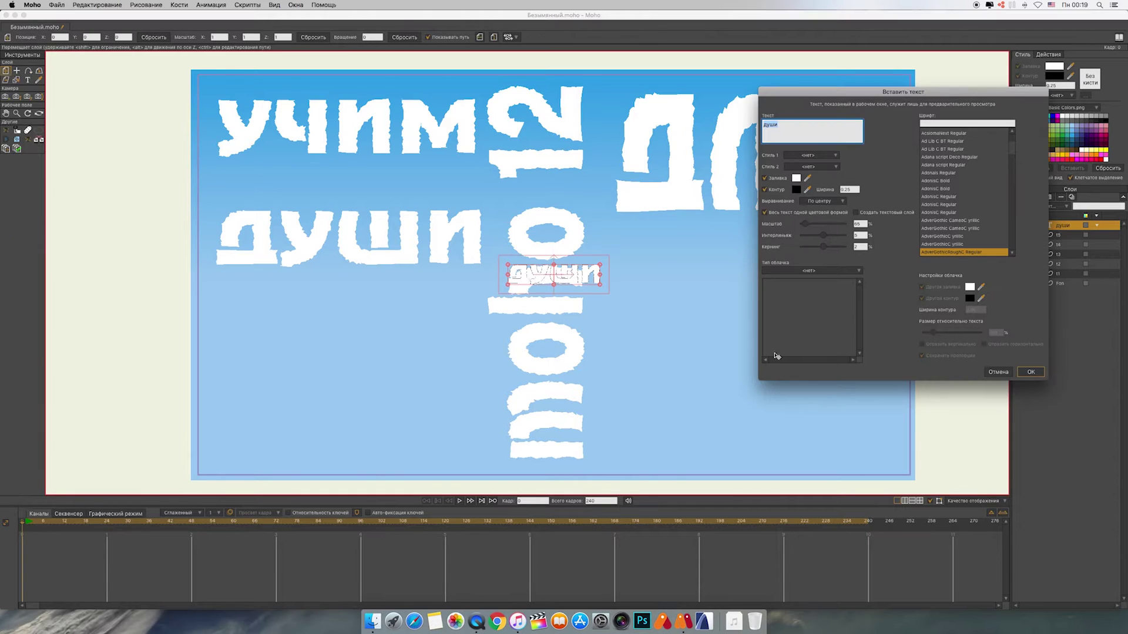
{"action": "type", "text": "hfpdbnbz"}
{"action": "key", "text": "BackSpace"}
{"action": "key", "text": "BackSpace"}
{"action": "key", "text": "BackSpace"}
{"action": "key", "text": "BackSpace"}
{"action": "key", "text": "BackSpace"}
{"action": "key", "text": "BackSpace"}
{"action": "key", "text": "BackSpace"}
{"action": "key", "text": "BackSpace"}
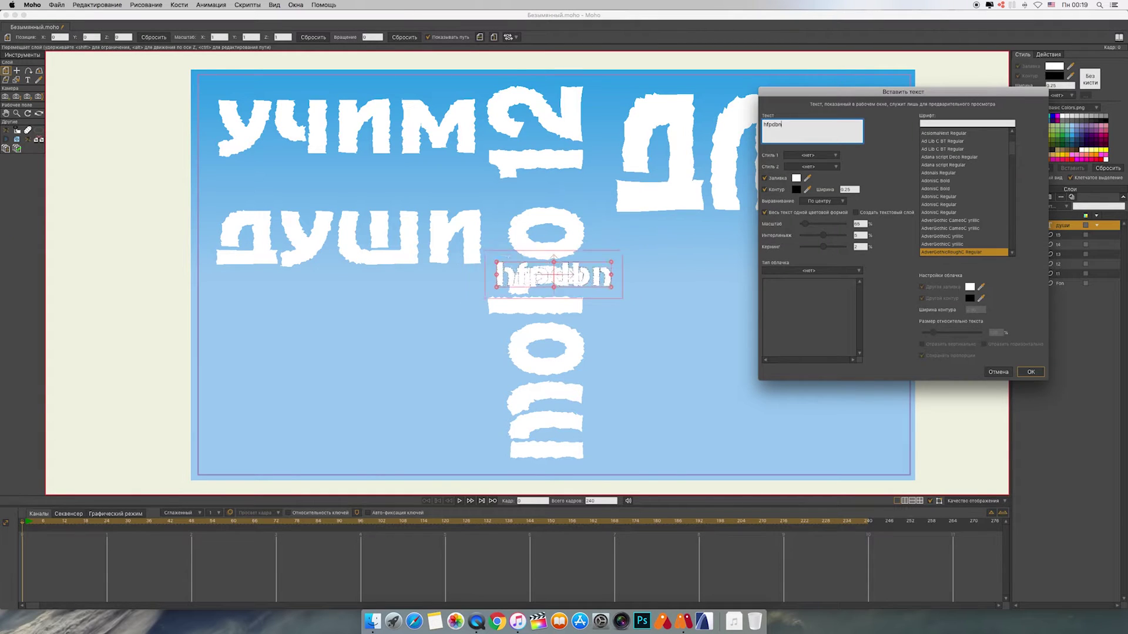
- Insert the text "развития" on layer t5 without an outline
{"action": "type", "text": "развития"}
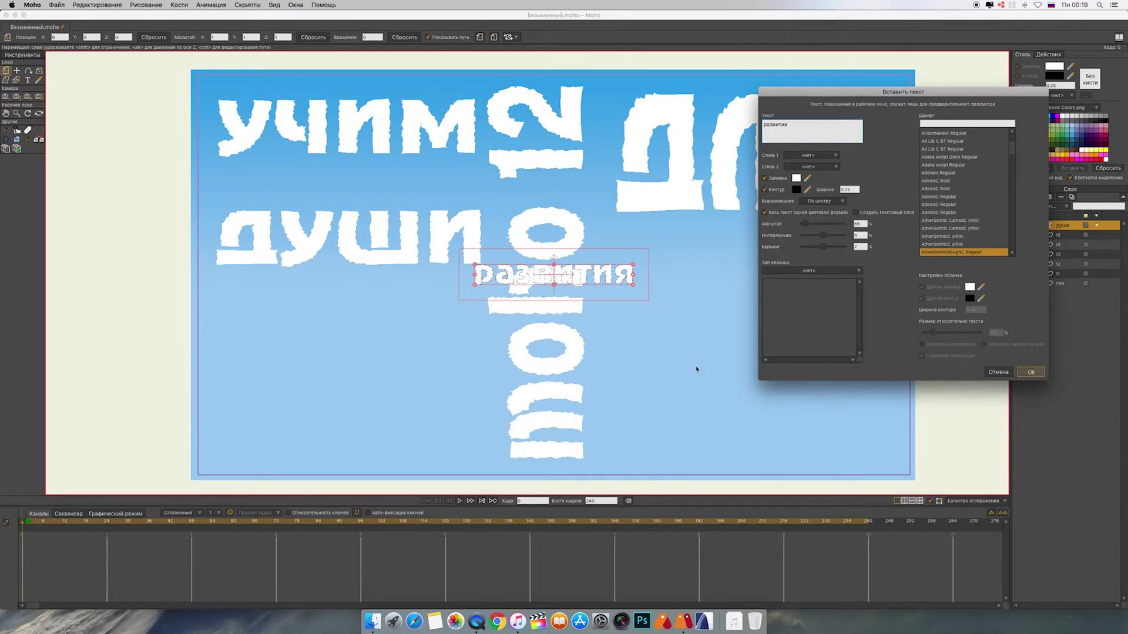
{"action": "key", "text": "Return"}
{"action": "left_click", "coordinate": [5, 116]}
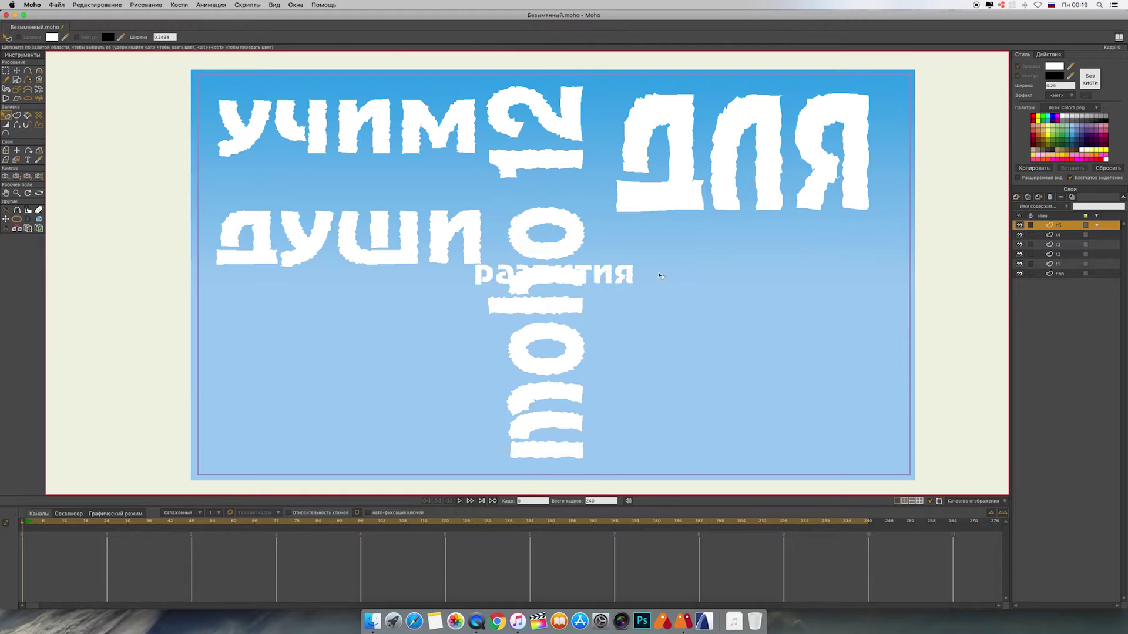
- Enlarge "развития" to the width of "для" and place it directly beneath that word
{"action": "key", "text": "t"}
{"action": "left_click_drag", "start_coordinate": [635, 277], "coordinate": [839, 301]}
{"action": "left_click_drag", "start_coordinate": [813, 284], "coordinate": [842, 263]}
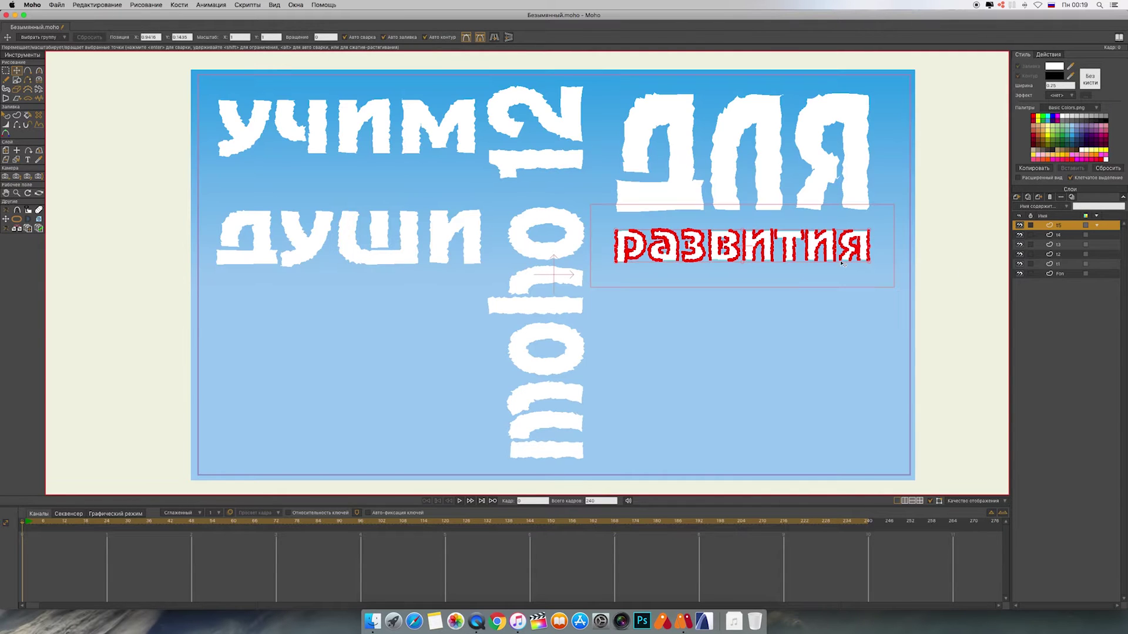
- Hide the gradient background layer and add a new vector layer named "t6" above t5
{"action": "left_click", "coordinate": [1021, 273]}
{"action": "left_click", "coordinate": [1017, 197]}
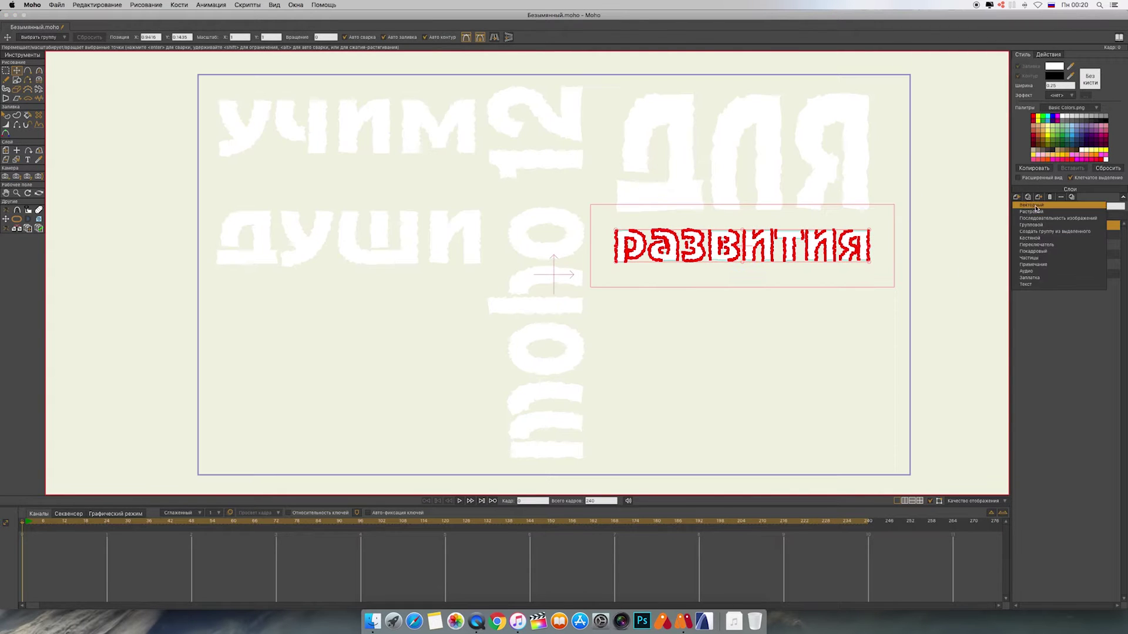
{"action": "left_click", "coordinate": [1058, 241]}
{"action": "type", "text": "t6"}
{"action": "key", "text": "Return"}
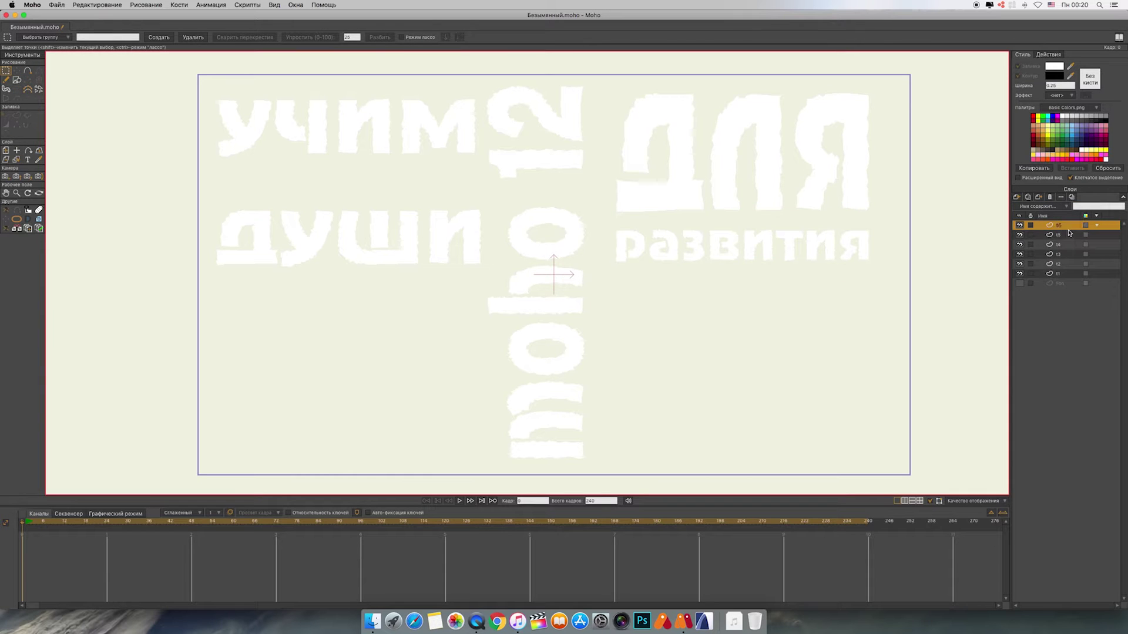
- Replace the suggested text with "и" and insert it on layer t6
{"action": "key", "text": "super+t"}
{"action": "key", "text": "BackSpace"}
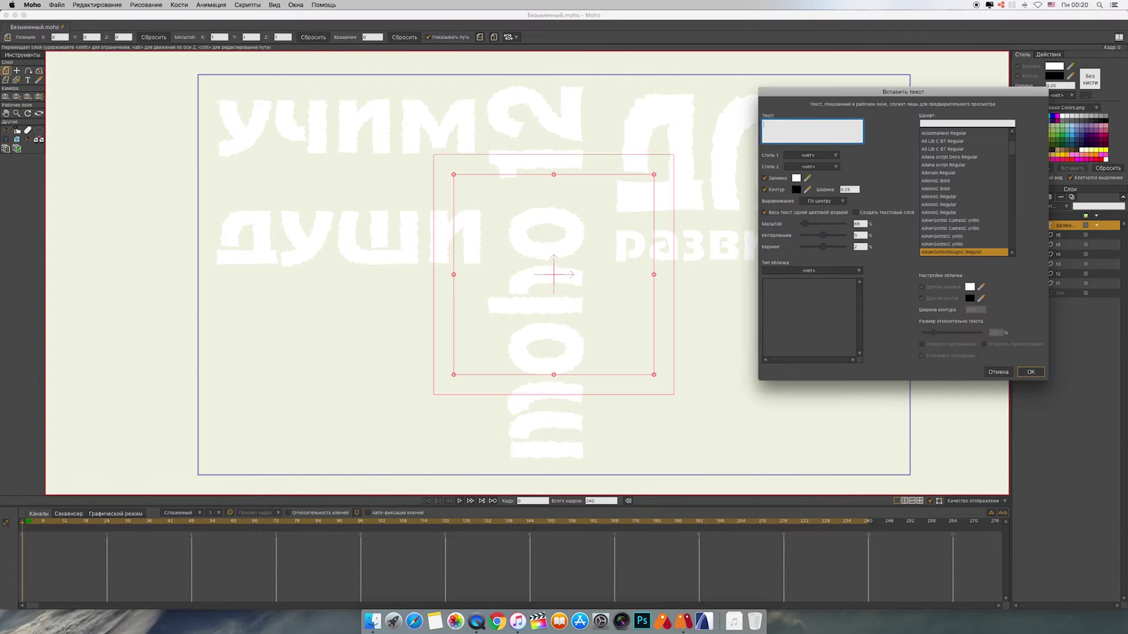
{"action": "key", "text": "super+space"}
{"action": "type", "text": "и"}
{"action": "left_click", "coordinate": [1031, 371]}
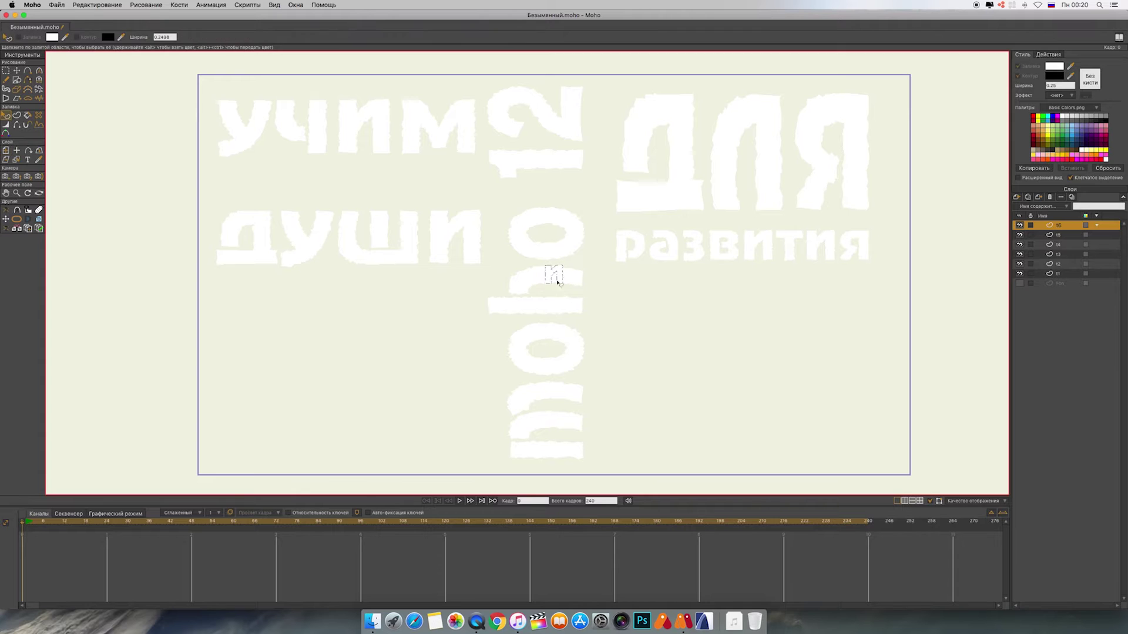
- Enlarge and widen the letter "и" so it fills the frame's lower-left area beneath "души"
{"action": "left_click", "coordinate": [17, 70]}
{"action": "left_click_drag", "start_coordinate": [568, 287], "coordinate": [381, 462]}
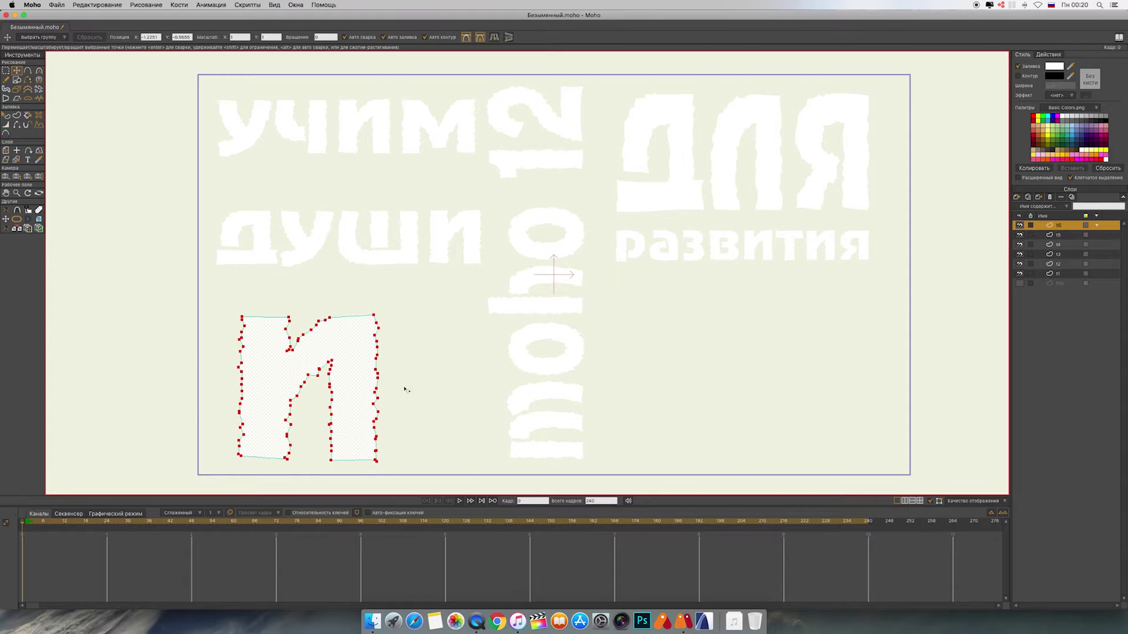
{"action": "left_click_drag", "start_coordinate": [379, 389], "coordinate": [403, 383]}
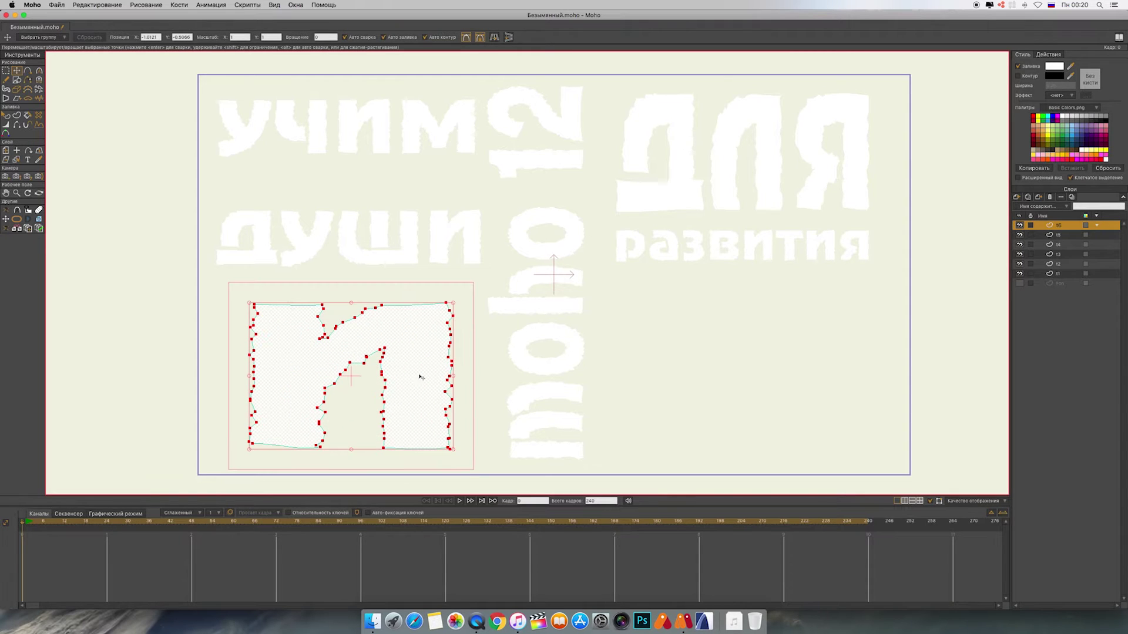
- Add a vector layer named "t7" above t6 and start inserting text on it with the outline turned off
{"action": "left_click", "coordinate": [1017, 200]}
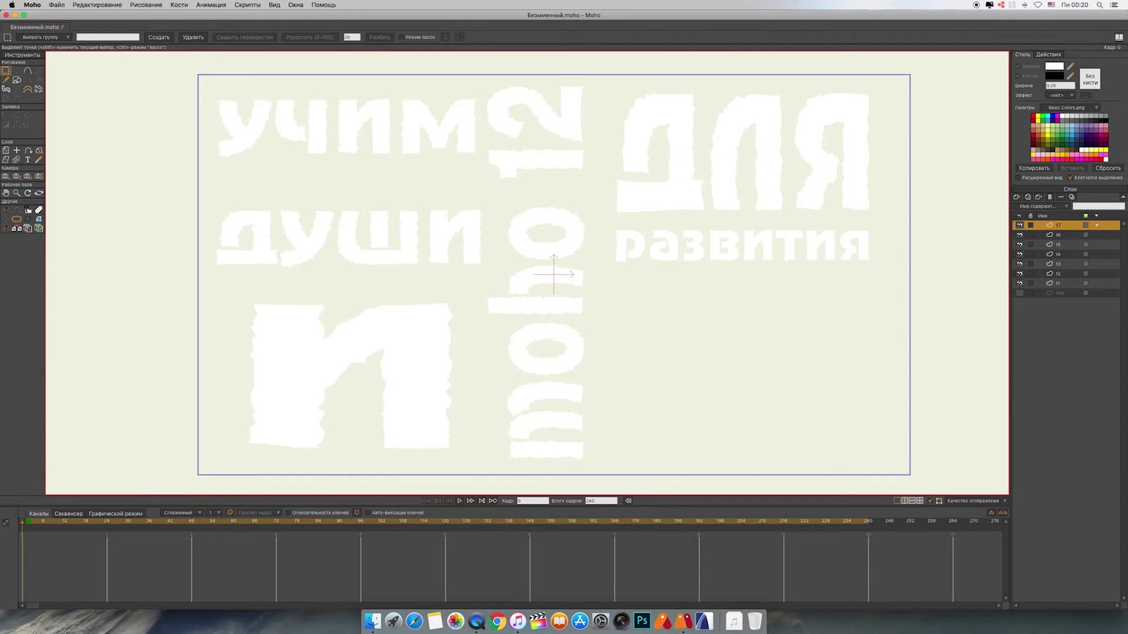
{"action": "key", "text": "super+t"}
{"action": "left_click", "coordinate": [765, 190]}
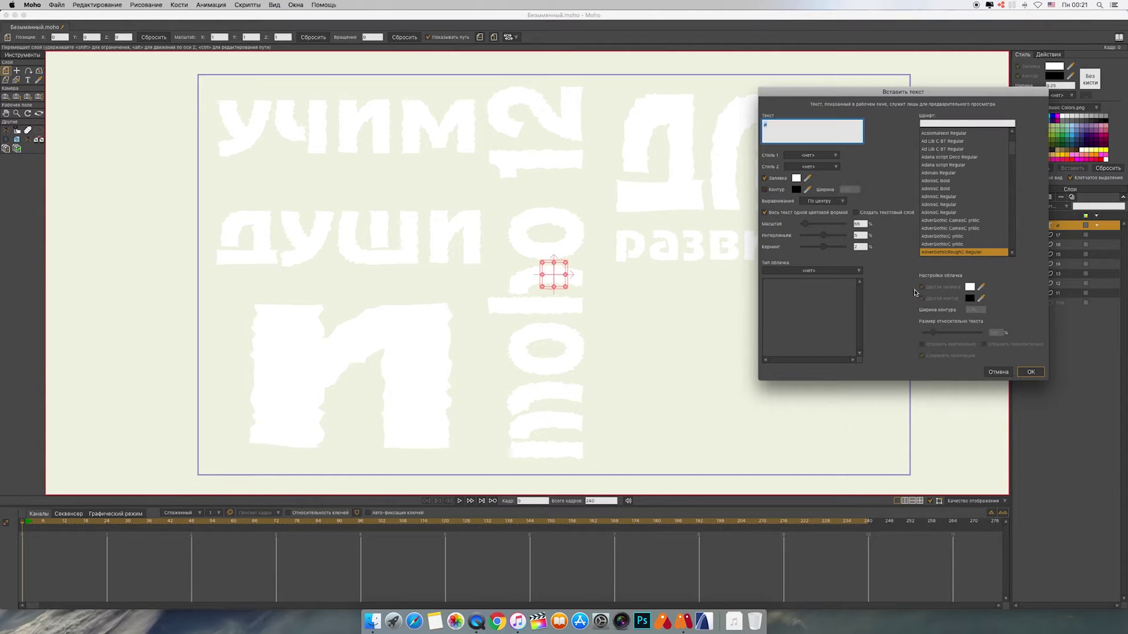
{"action": "type", "text": "hbcetv"}
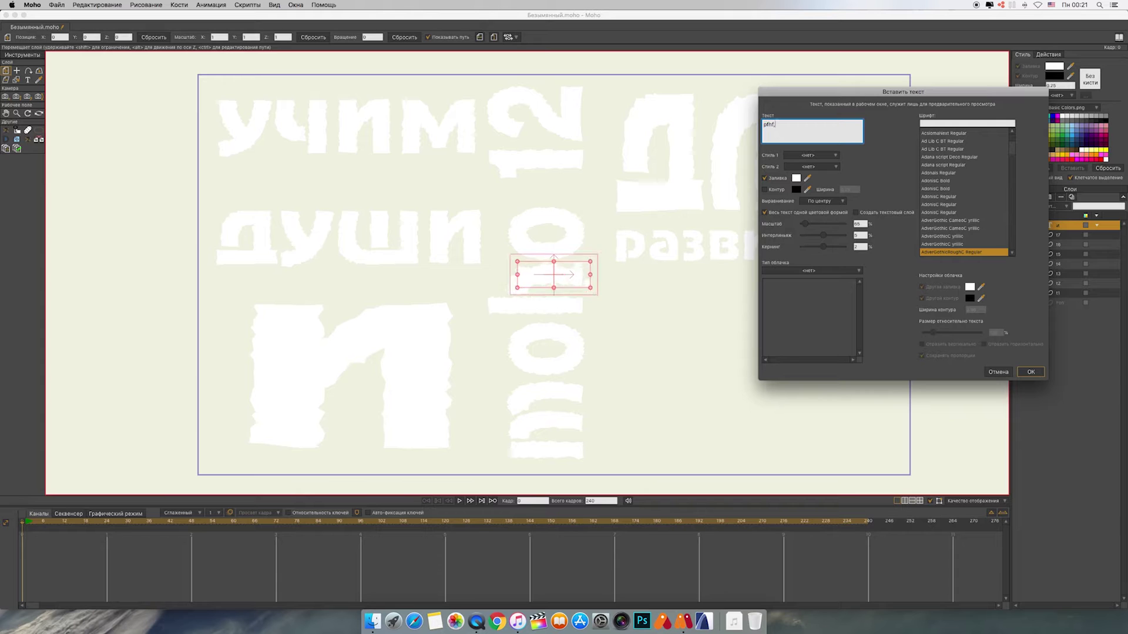
{"action": "key", "text": "BackSpace"}
{"action": "key", "text": "BackSpace"}
{"action": "key", "text": "BackSpace"}
{"action": "key", "text": "BackSpace"}
{"action": "key", "text": "BackSpace"}
{"action": "key", "text": "BackSpace"}
- Insert the text "заработка" on layer t7
{"action": "type", "text": "заработка"}
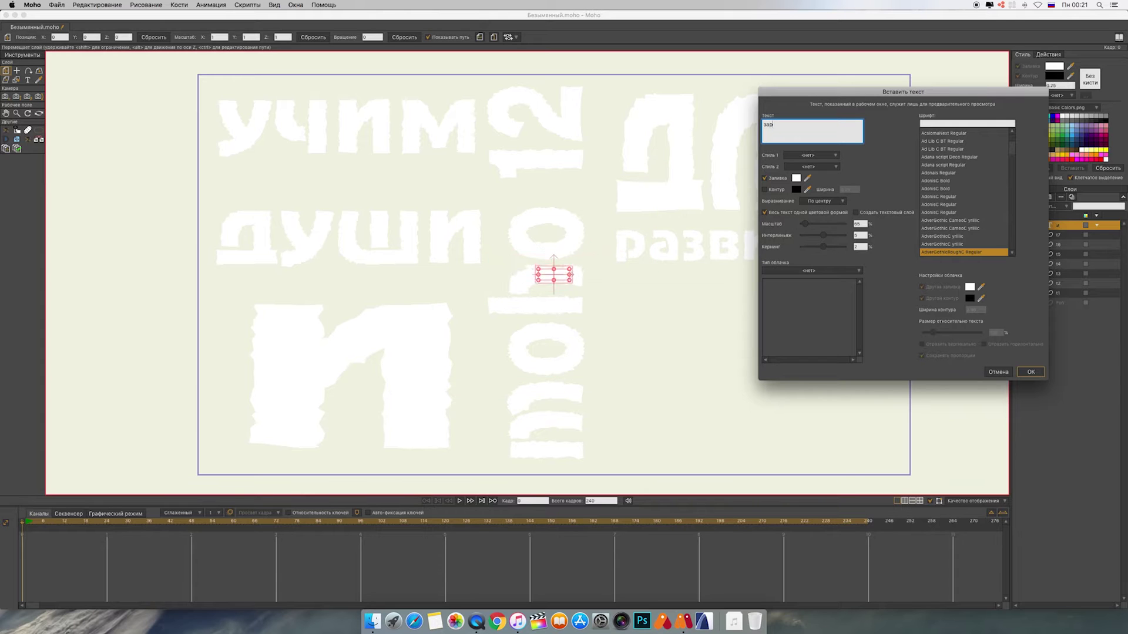
{"action": "left_click", "coordinate": [1029, 371]}
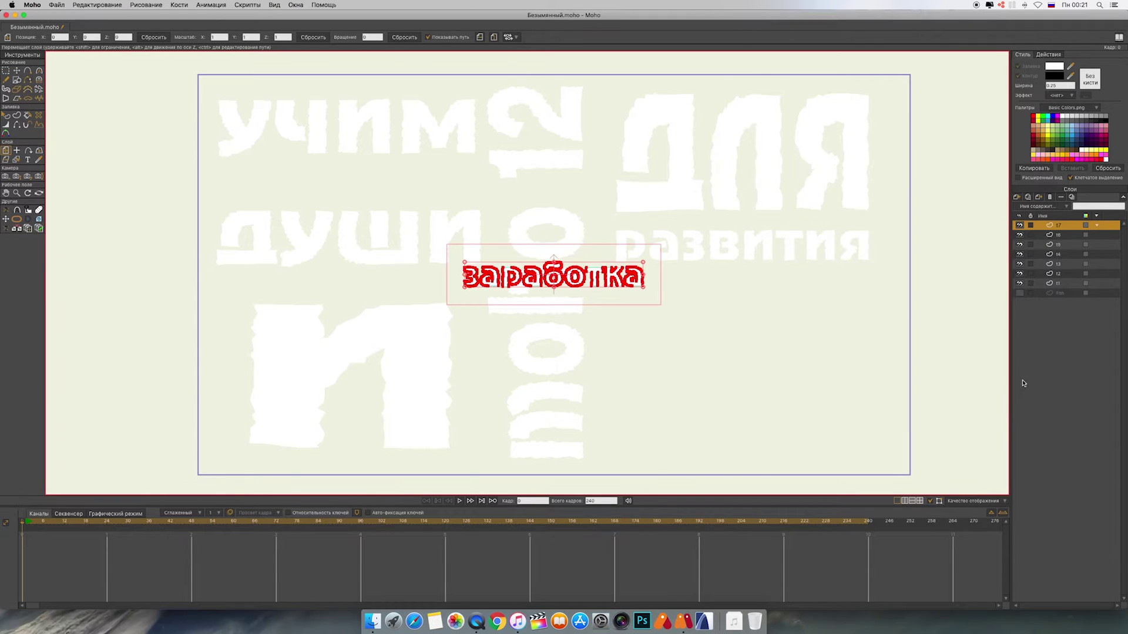
- Move "заработка" beneath "развития", enlarge it to the same width and stretch it vertically to fill the frame's lower-right area
{"action": "left_click", "coordinate": [17, 71]}
{"action": "left_click_drag", "start_coordinate": [554, 275], "coordinate": [710, 330]}
{"action": "left_click_drag", "start_coordinate": [801, 343], "coordinate": [822, 365]}
{"action": "left_click_drag", "start_coordinate": [746, 367], "coordinate": [747, 439]}
{"action": "left_click_drag", "start_coordinate": [746, 391], "coordinate": [746, 400]}
{"action": "left_click_drag", "start_coordinate": [746, 325], "coordinate": [746, 274]}
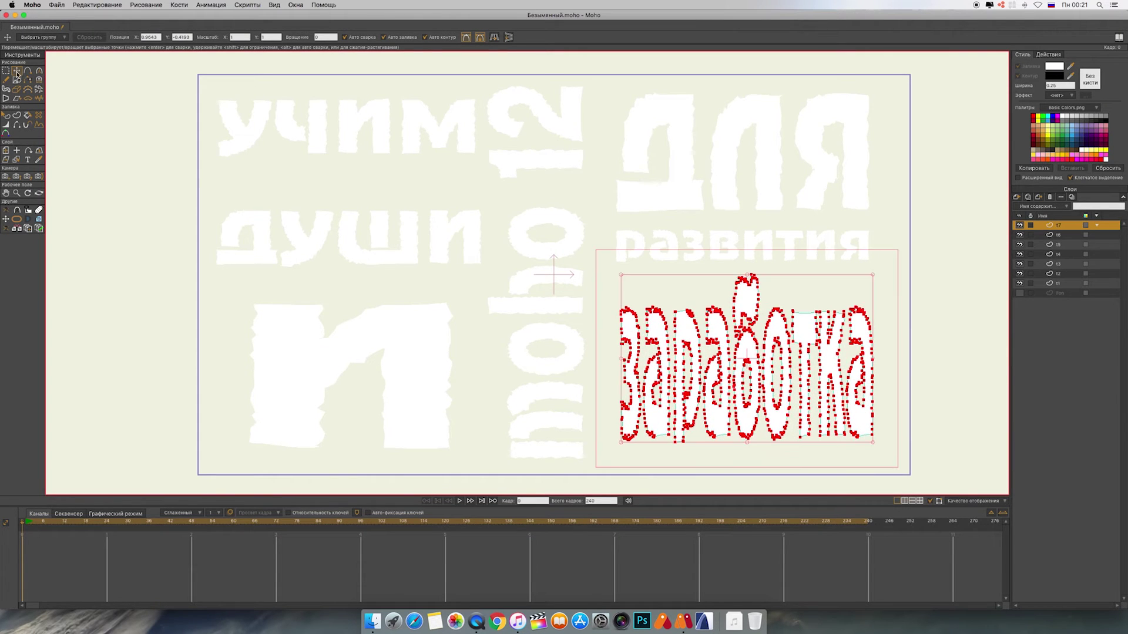
- Deselect "заработка" and show the gradient background layer again
{"action": "left_click", "coordinate": [162, 115]}
{"action": "left_click", "coordinate": [6, 115]}
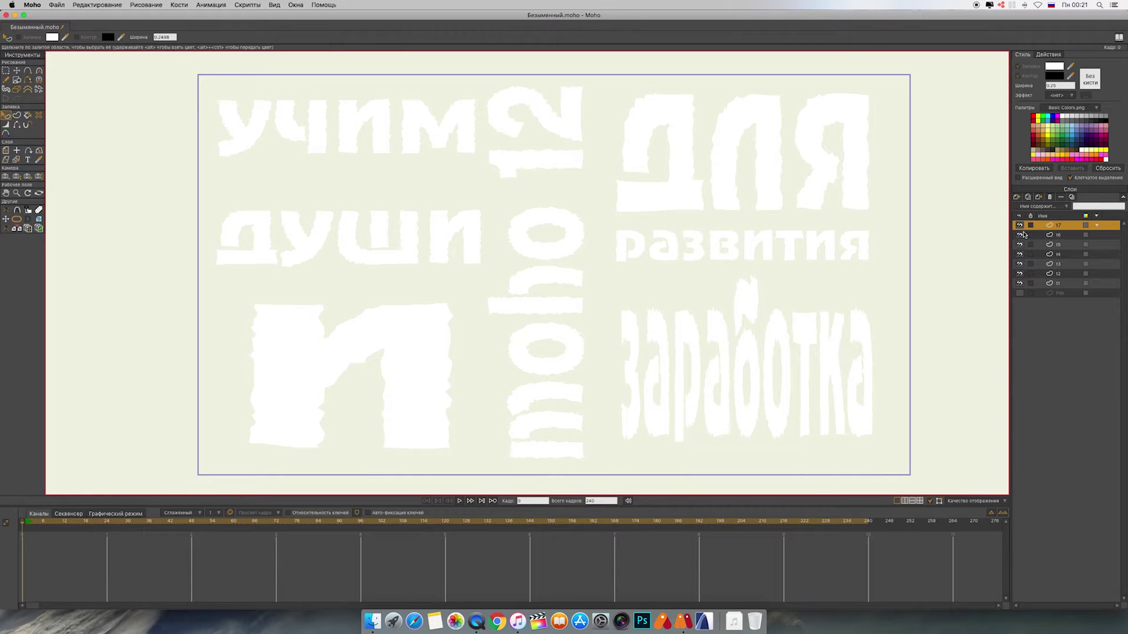
{"action": "left_click", "coordinate": [1020, 293]}
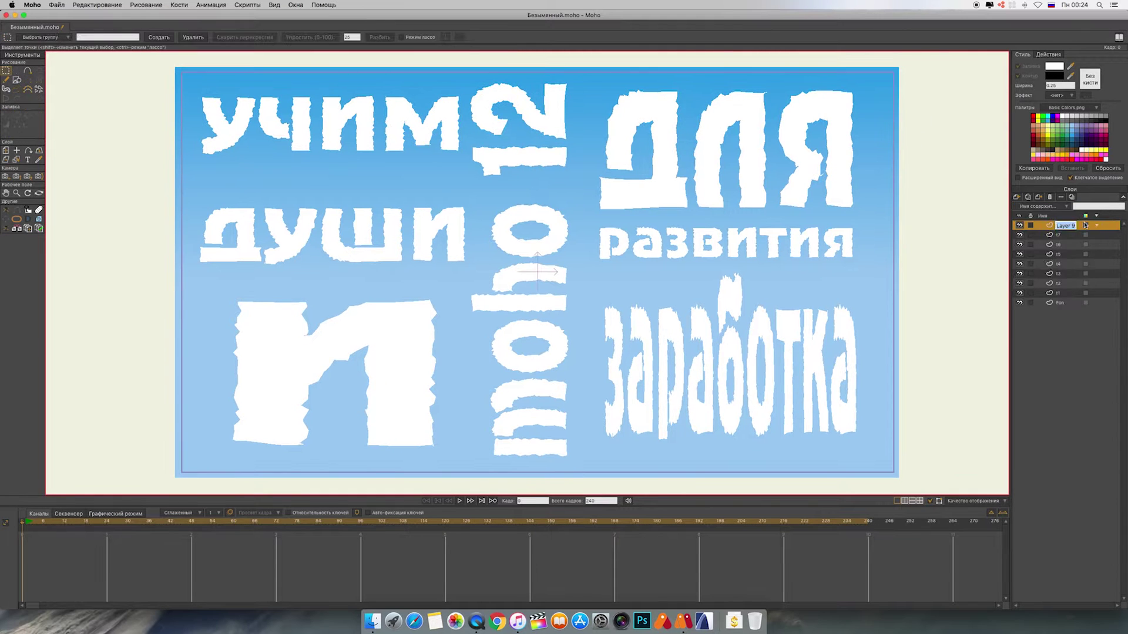
- Bring USA_100_Dollar_Bill_Series2009_Obverse.png from the Downloads folder in Finder into the Moho scene as an image layer
{"action": "left_click", "coordinate": [734, 621]}
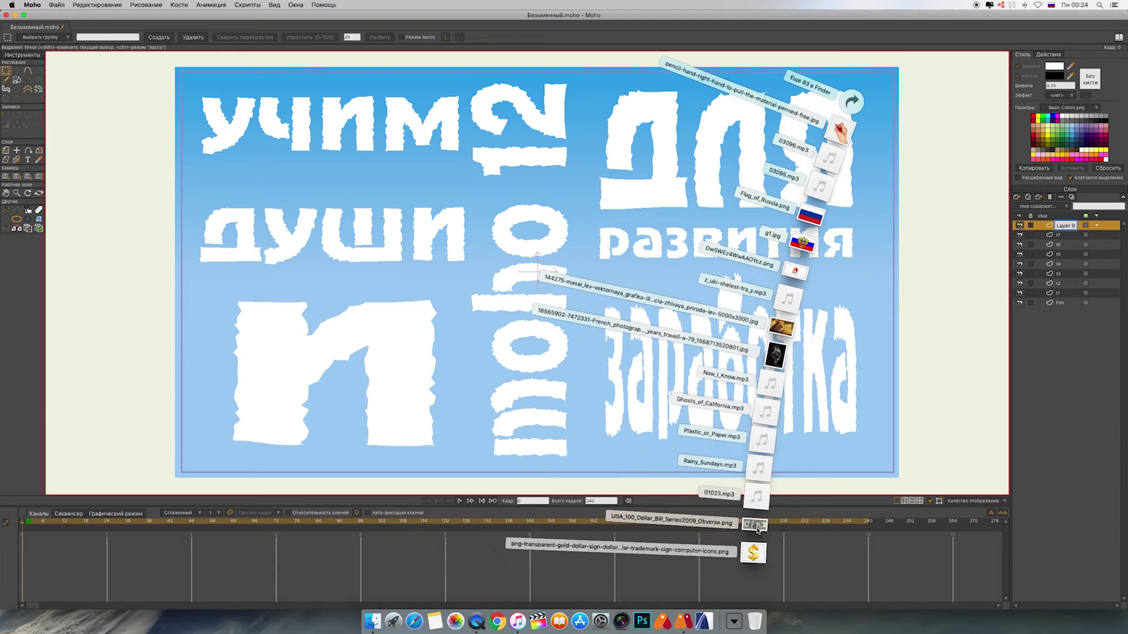
{"action": "left_click_drag", "start_coordinate": [756, 527], "coordinate": [525, 330]}
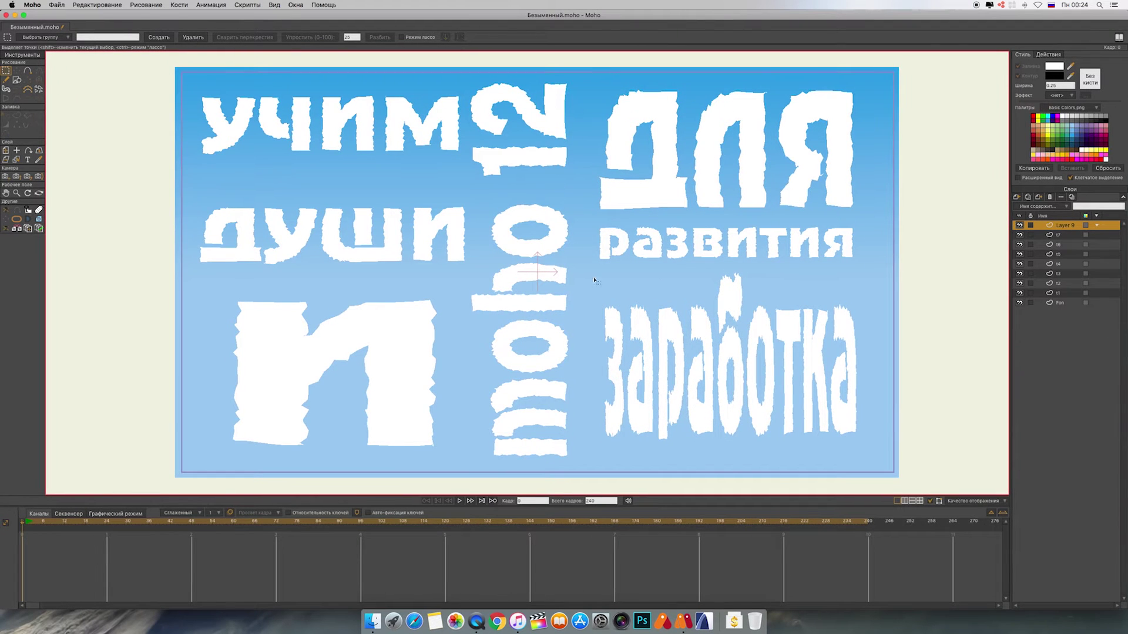
{"action": "left_click", "coordinate": [734, 622]}
{"action": "left_click", "coordinate": [851, 100]}
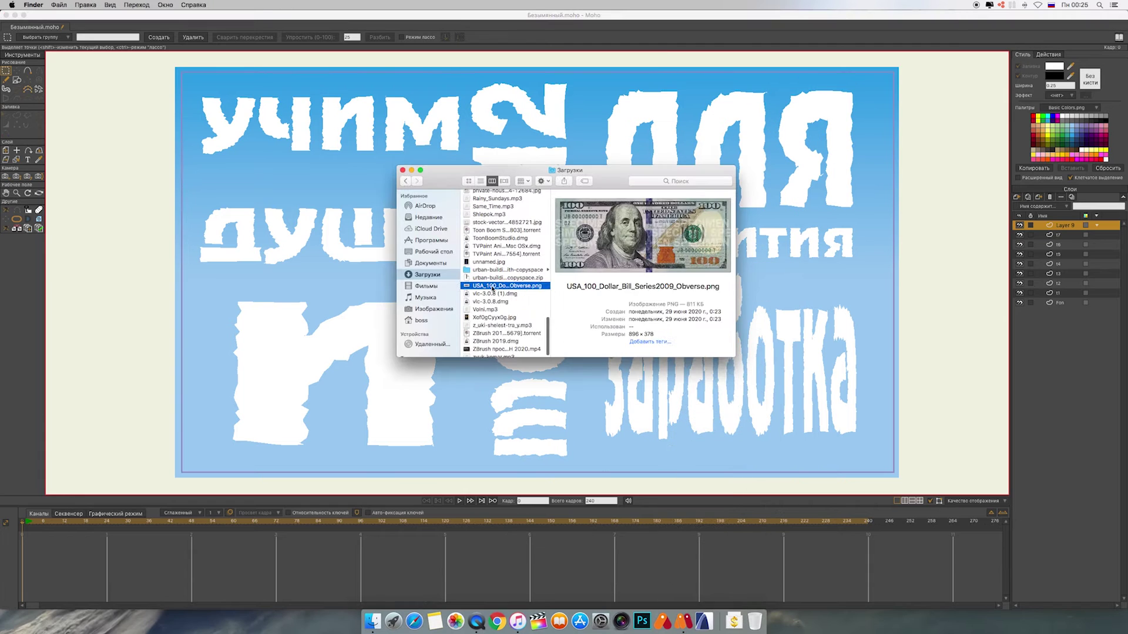
{"action": "left_click_drag", "start_coordinate": [493, 286], "coordinate": [837, 306]}
{"action": "left_click", "coordinate": [402, 170]}
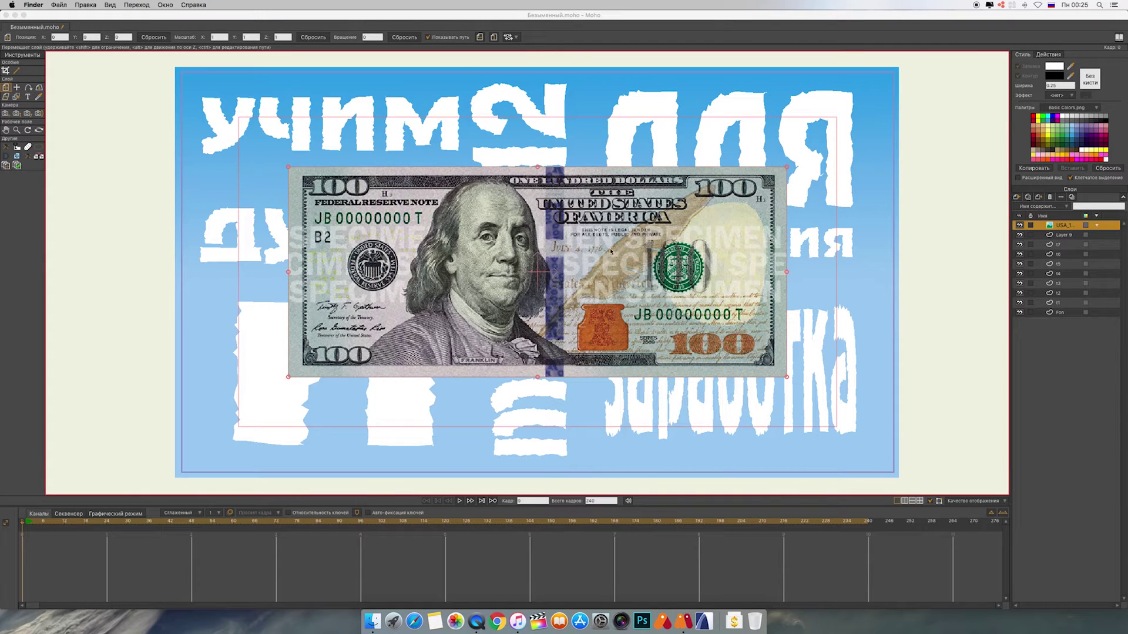
- Add a particle layer, nest the dollar-bill image inside it and turn on its particles
{"action": "left_click", "coordinate": [1025, 210]}
{"action": "left_click", "coordinate": [1017, 198]}
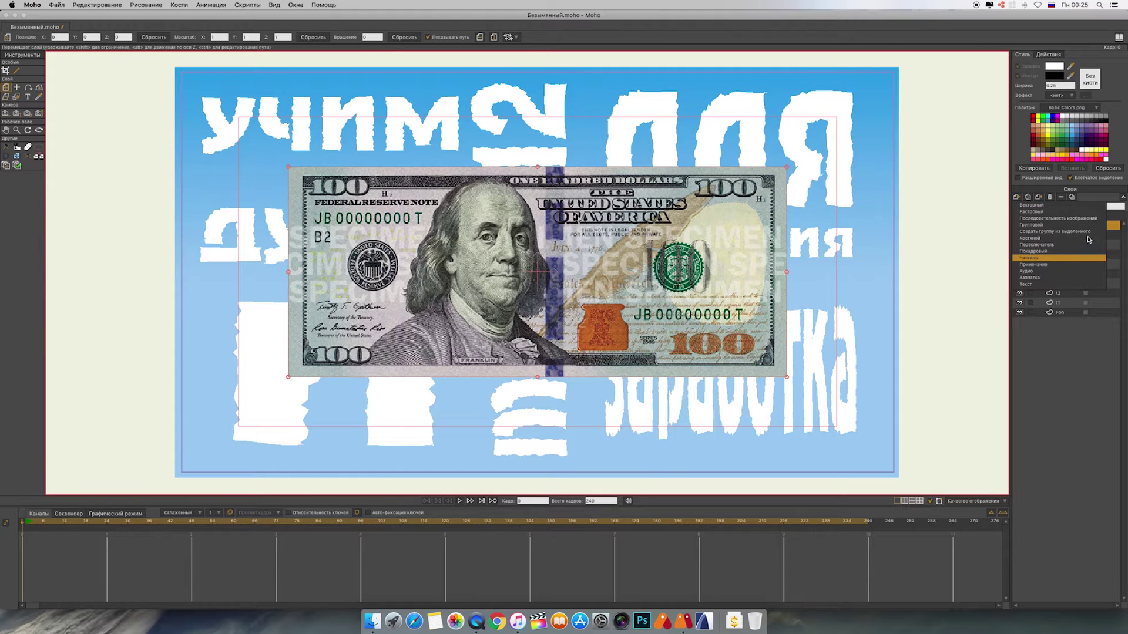
{"action": "left_click", "coordinate": [1087, 233]}
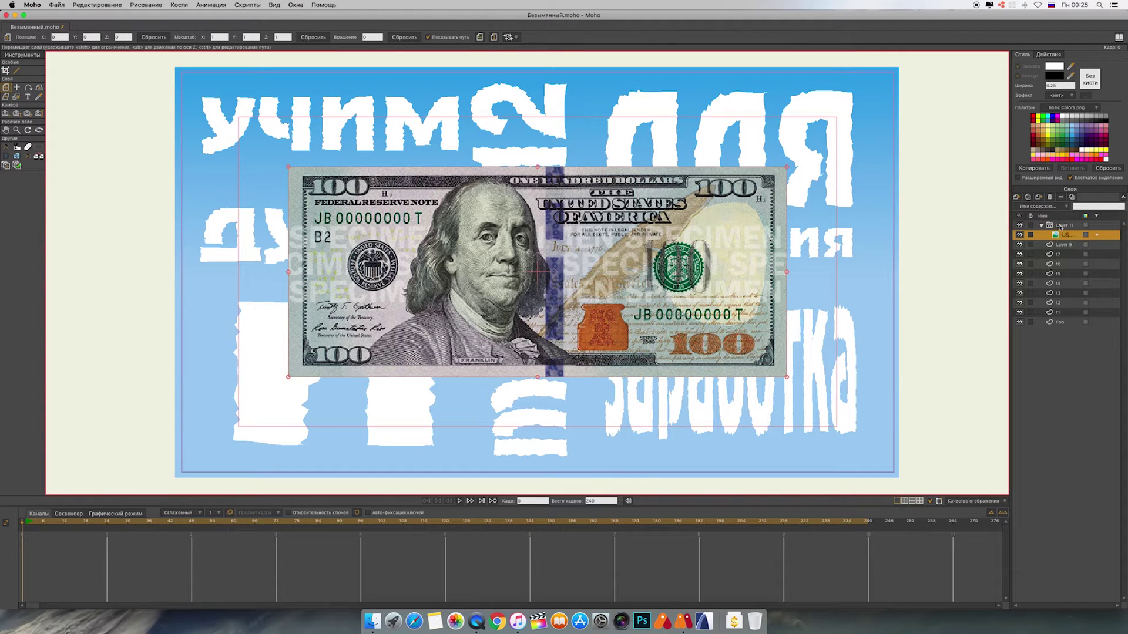
{"action": "left_click", "coordinate": [1040, 228]}
{"action": "left_click", "coordinate": [6, 69]}
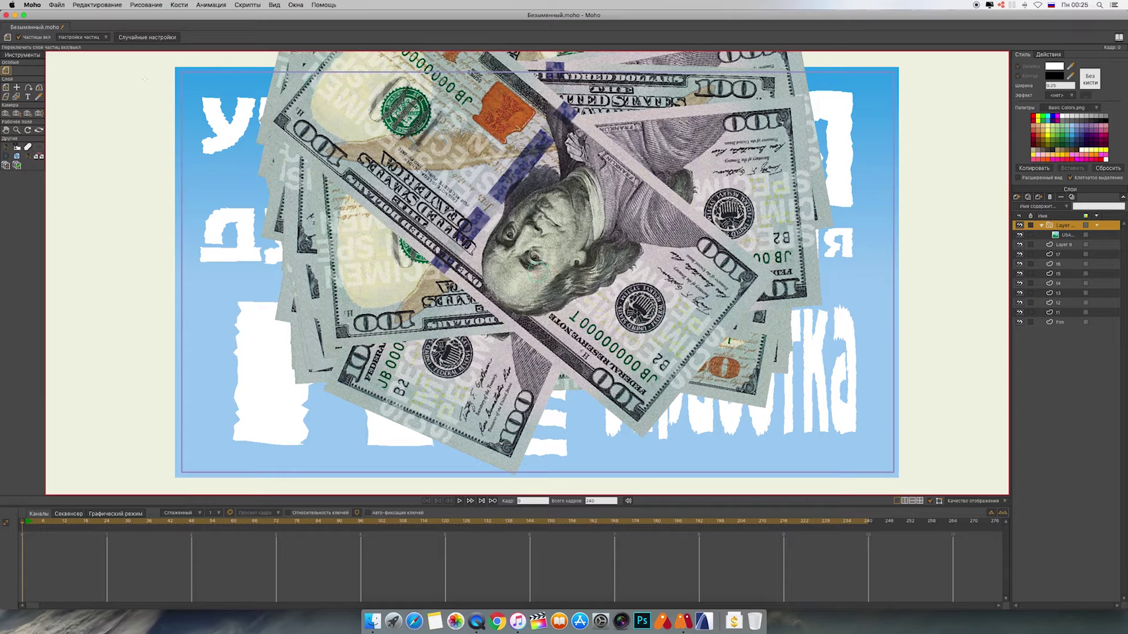
- Set the particles' acceleration direction and rate, spread, speed and speed variation all to 0
{"action": "left_click", "coordinate": [101, 38]}
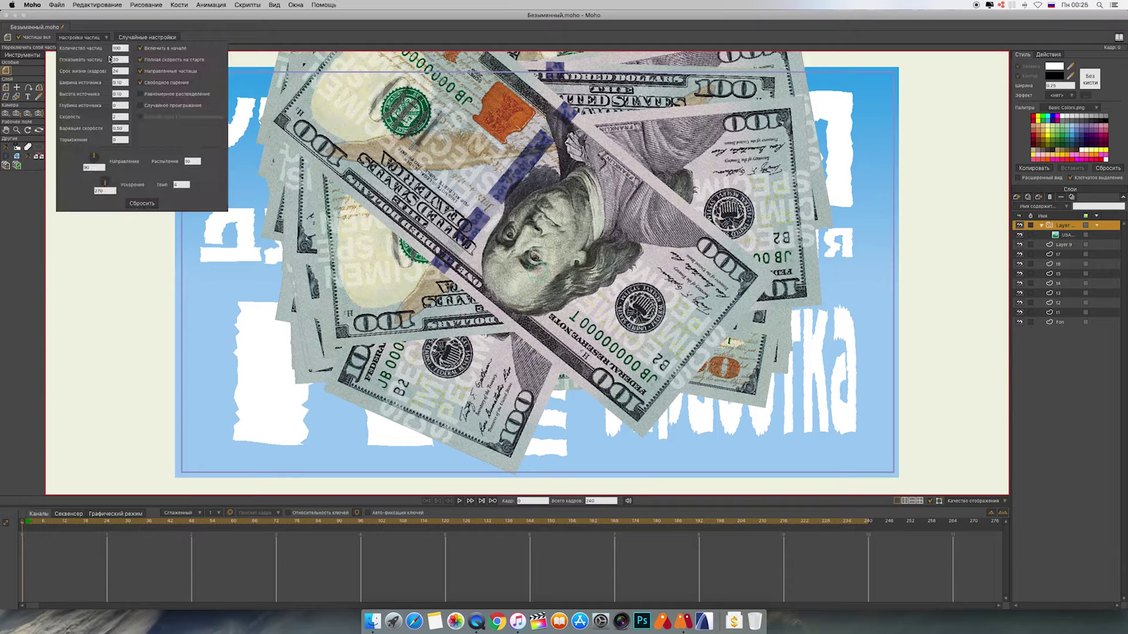
{"action": "left_click", "coordinate": [108, 191]}
{"action": "type", "text": "0"}
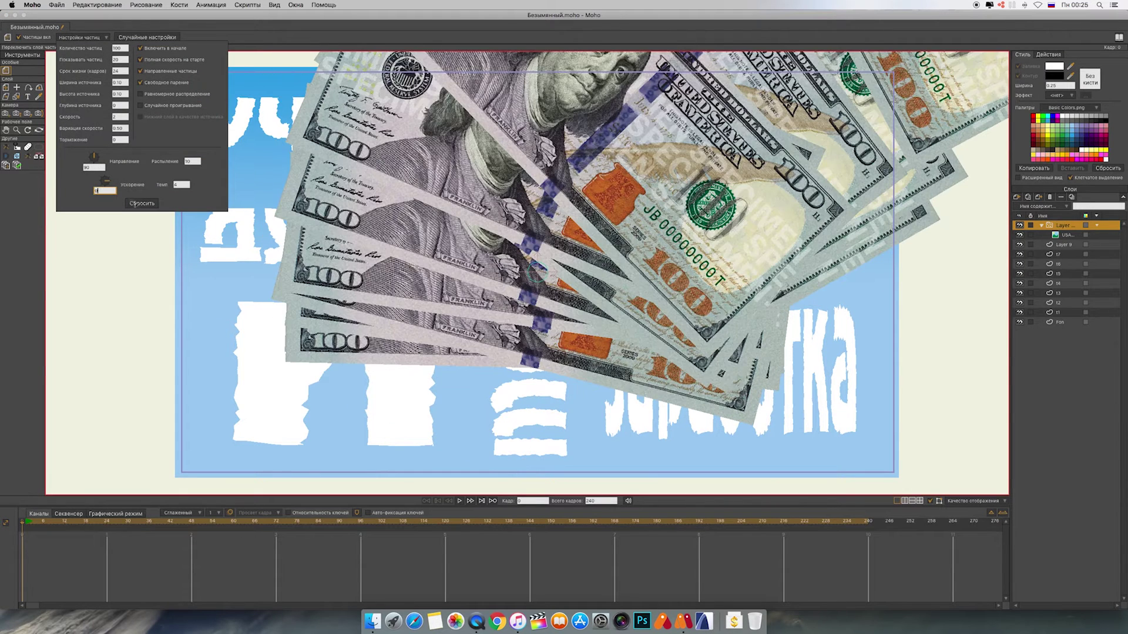
{"action": "key", "text": "Tab"}
{"action": "key", "text": "Tab"}
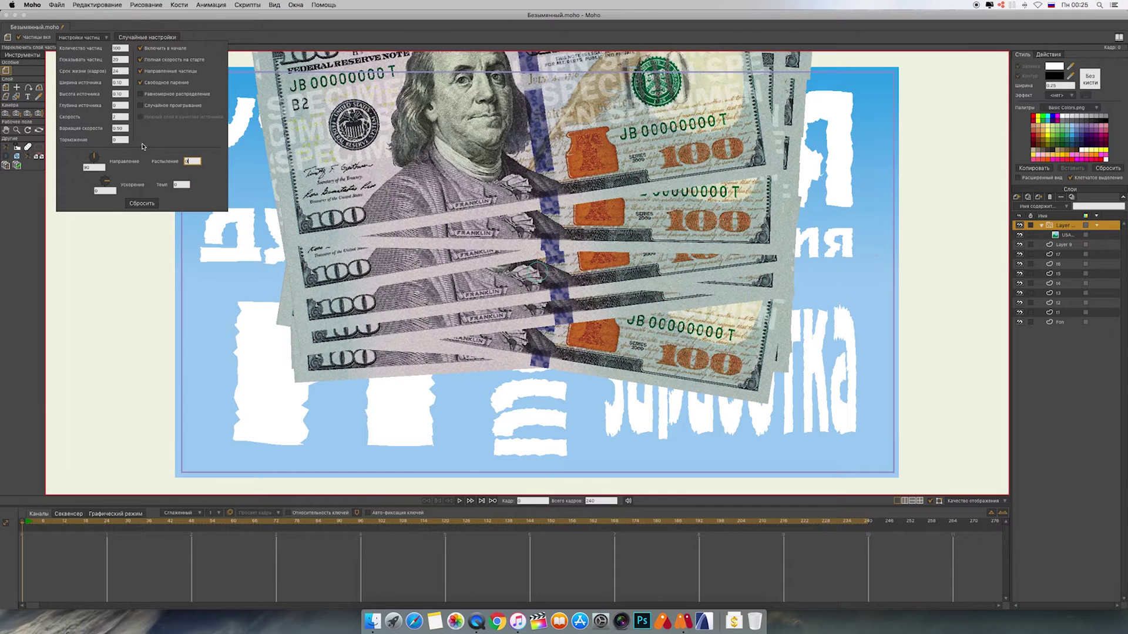
{"action": "type", "text": "0"}
{"action": "left_click", "coordinate": [120, 128]}
{"action": "type", "text": "0"}
{"action": "type", "text": "0"}
- Zero the particle source's width and height, set a 240-frame lifetime with 100 displayed particles, and enable random playback
{"action": "left_click_drag", "start_coordinate": [126, 94], "coordinate": [103, 86]}
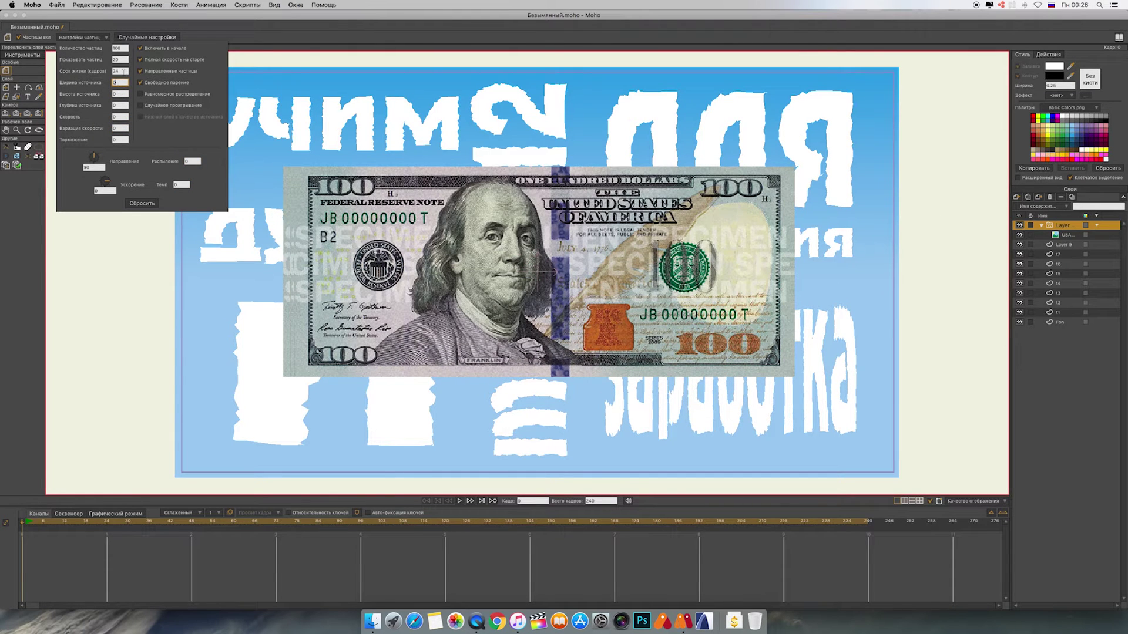
{"action": "type", "text": "0"}
{"action": "left_click", "coordinate": [120, 70]}
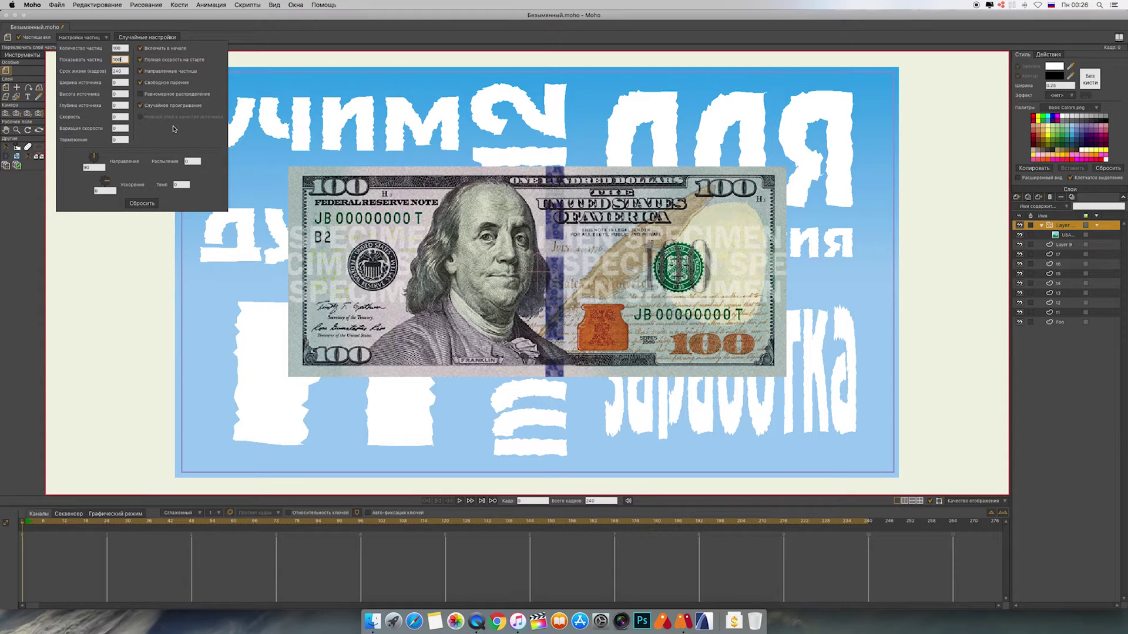
- Scale the dollar-bill image inside the particle layer down proportionally to about 0.49
{"action": "left_click", "coordinate": [1061, 237]}
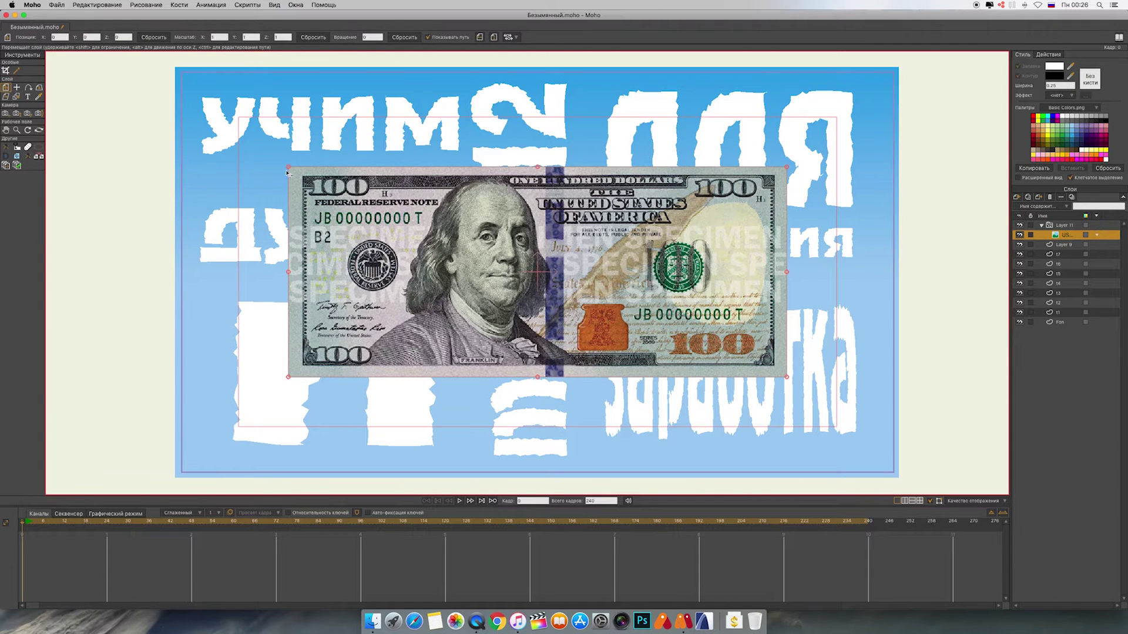
{"action": "left_click_drag", "start_coordinate": [287, 172], "coordinate": [421, 215]}
{"action": "left_click", "coordinate": [421, 216]}
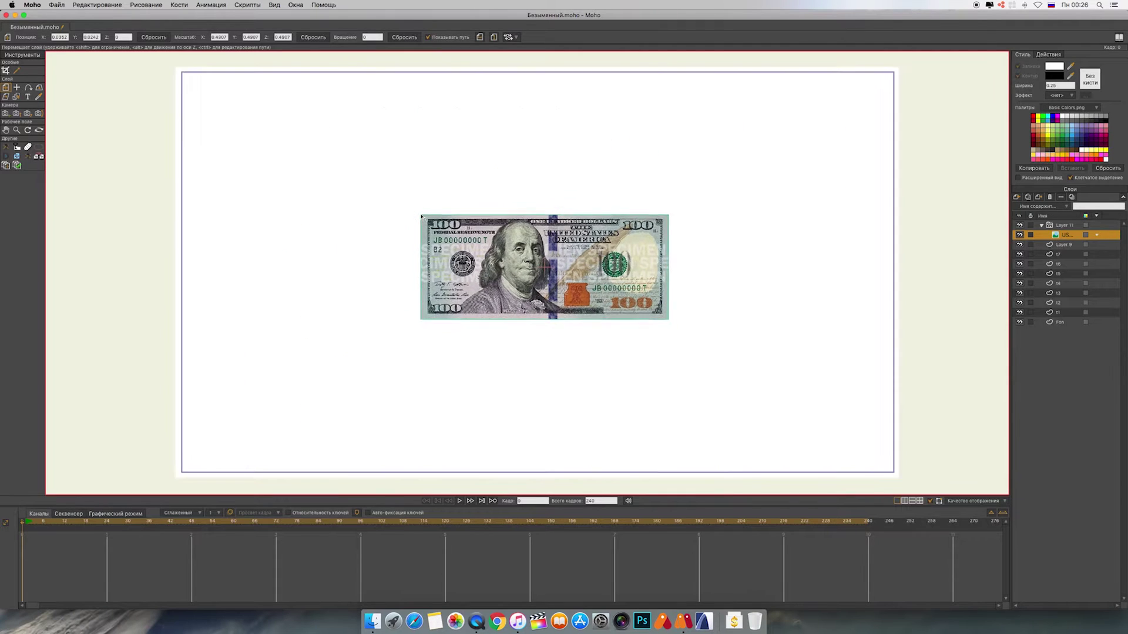
- Set the particle layer's source width to 2.225 and its source height to 0.5
{"action": "left_click", "coordinate": [1060, 225]}
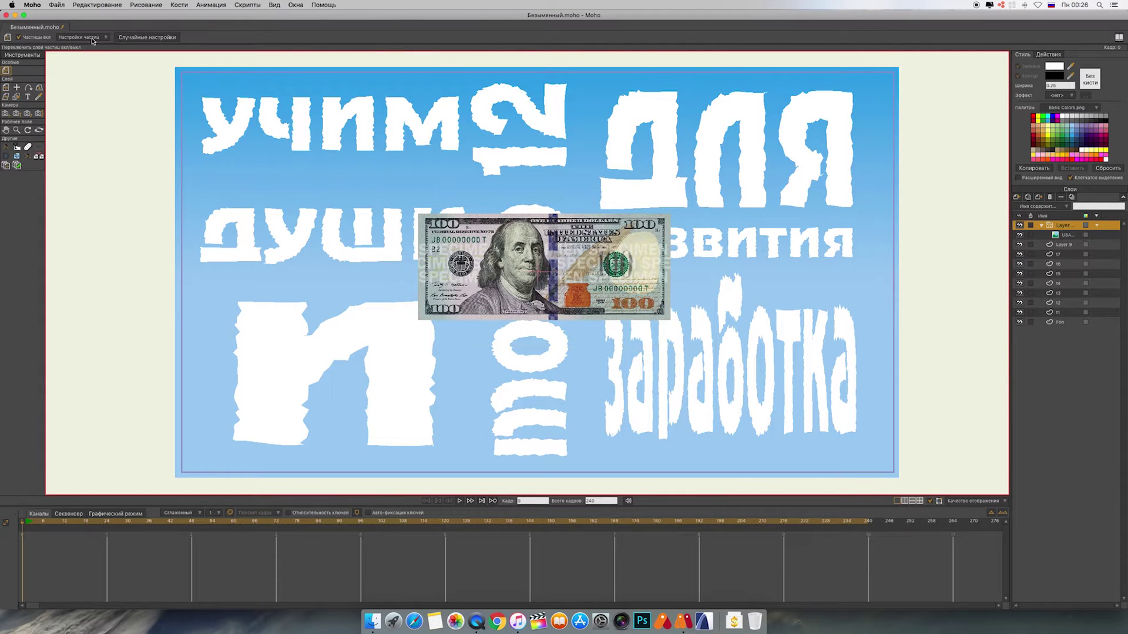
{"action": "left_click", "coordinate": [92, 39]}
{"action": "scroll", "coordinate": [121, 83], "scroll_direction": "up", "scroll_amount": 15}
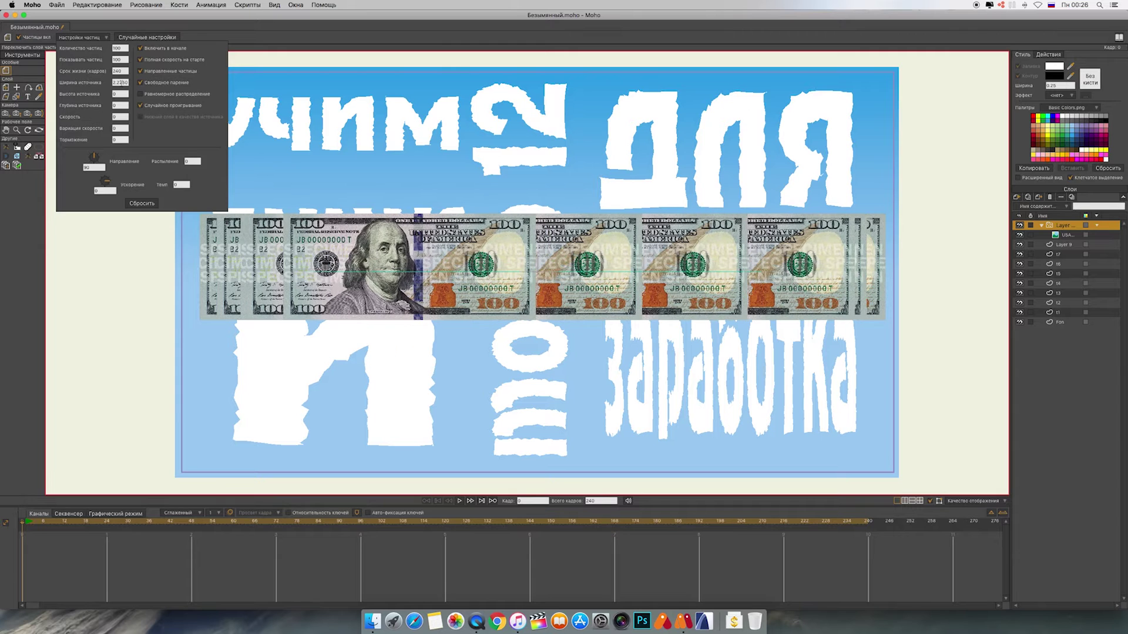
{"action": "scroll", "coordinate": [119, 93], "scroll_direction": "up", "scroll_amount": 5}
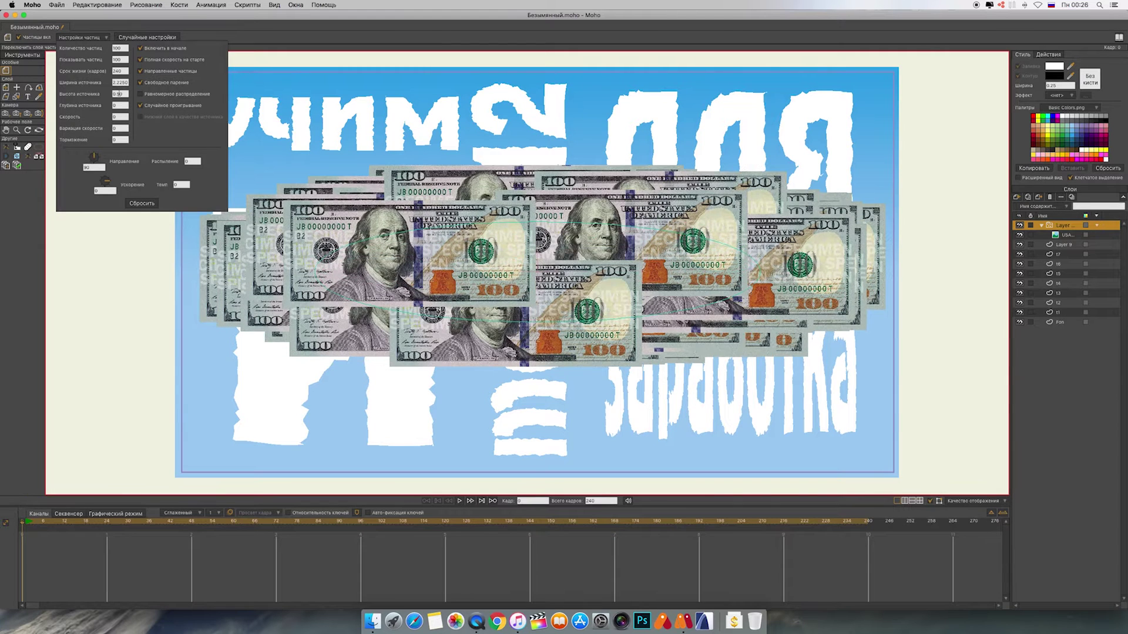
- Move the particle layer up to the top of the frame and hide the gradient background layer
{"action": "left_click", "coordinate": [5, 87]}
{"action": "left_click_drag", "start_coordinate": [269, 282], "coordinate": [265, 168]}
{"action": "left_click", "coordinate": [5, 70]}
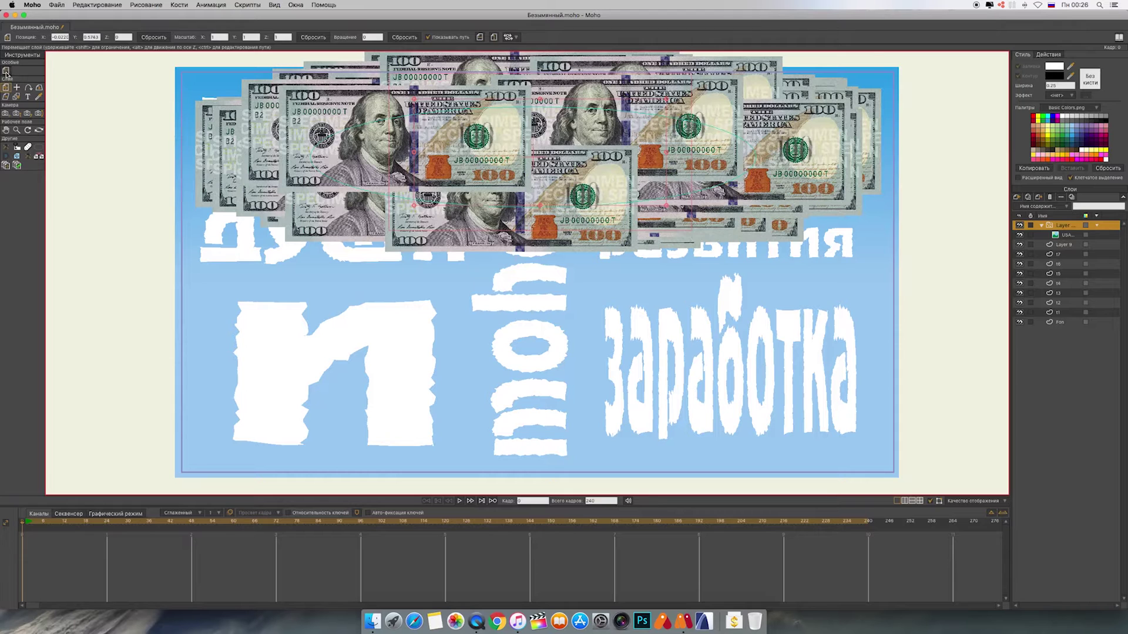
{"action": "left_click", "coordinate": [1020, 323]}
- Increase the particle source depth, set the speed to 0.875 and point the particles' direction to 270°
{"action": "left_click", "coordinate": [78, 37]}
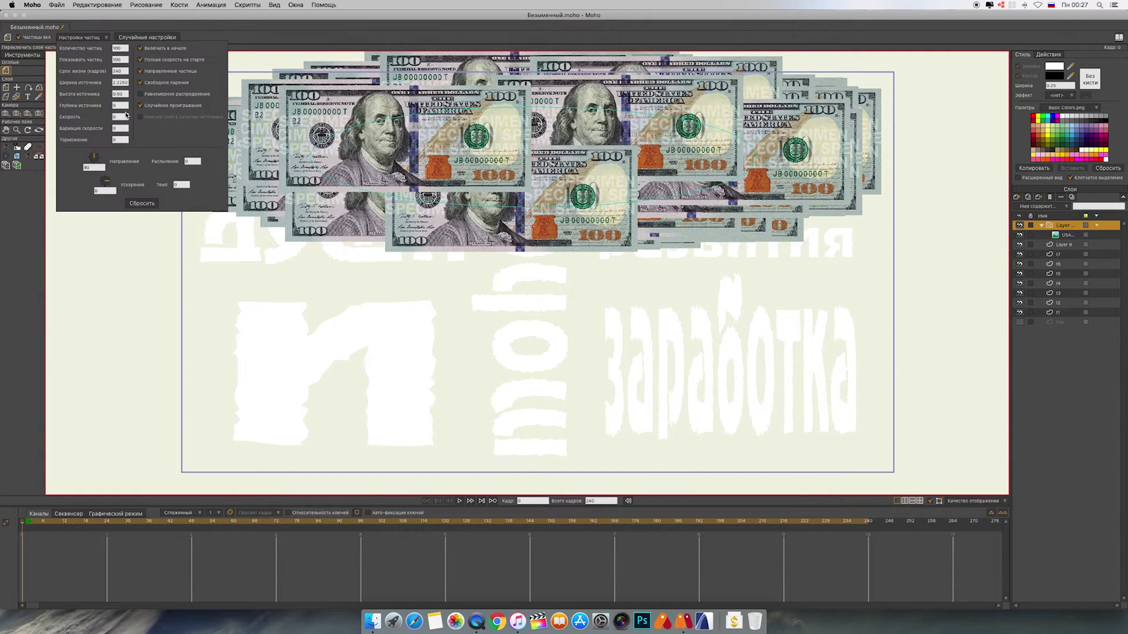
{"action": "scroll", "coordinate": [121, 105], "scroll_direction": "up", "scroll_amount": 20}
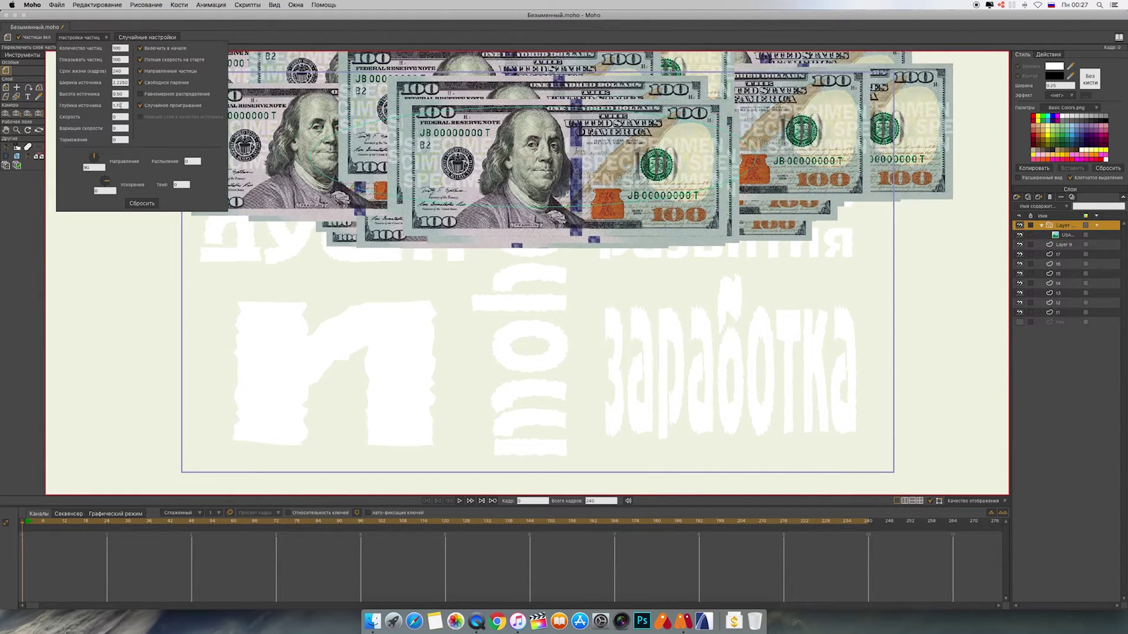
{"action": "scroll", "coordinate": [121, 117], "scroll_direction": "up", "scroll_amount": 9}
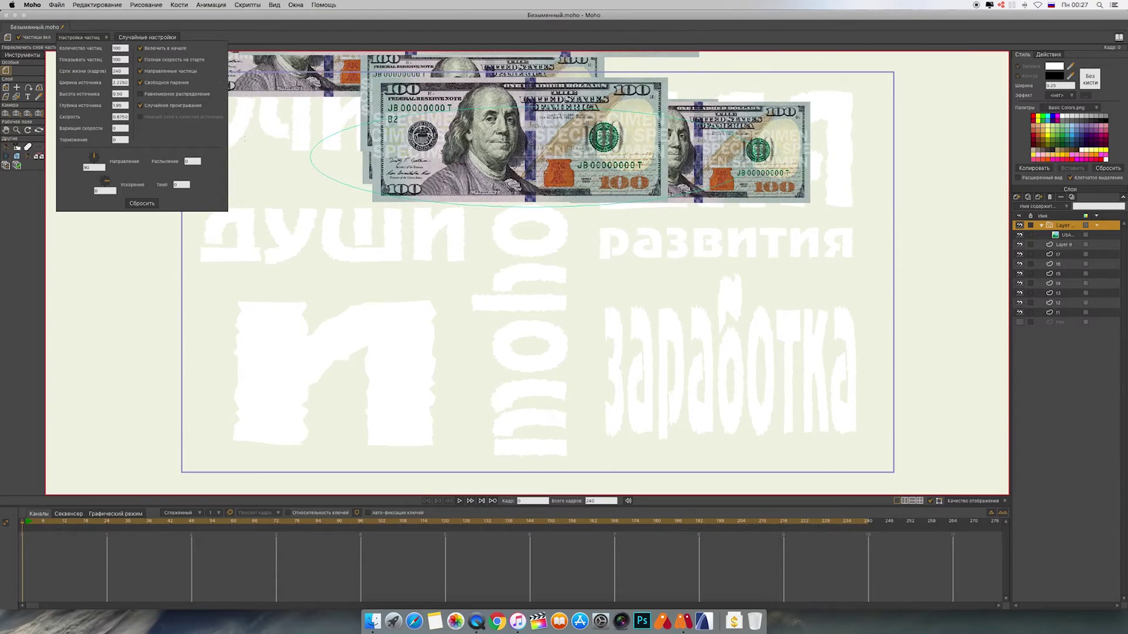
{"action": "left_click_drag", "start_coordinate": [102, 161], "coordinate": [95, 171]}
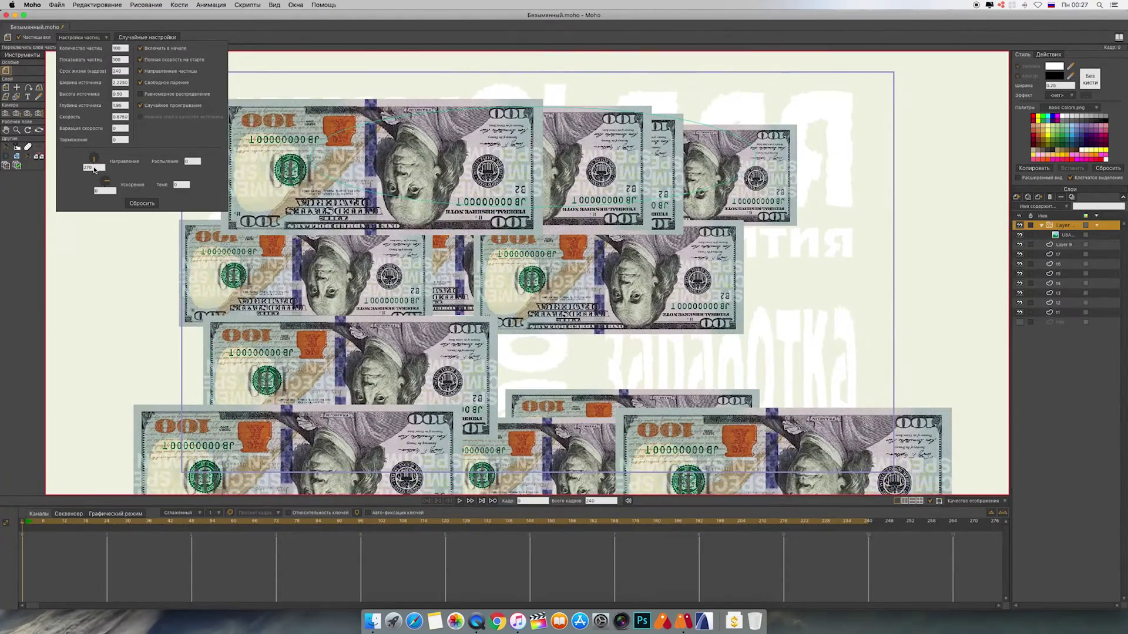
- Flip the dollar-bill image both horizontally and vertically so the falling bills read upright, and reselect the particle layer
{"action": "left_click", "coordinate": [1055, 236]}
{"action": "left_click_drag", "start_coordinate": [670, 211], "coordinate": [361, 126]}
{"action": "left_click", "coordinate": [1061, 226]}
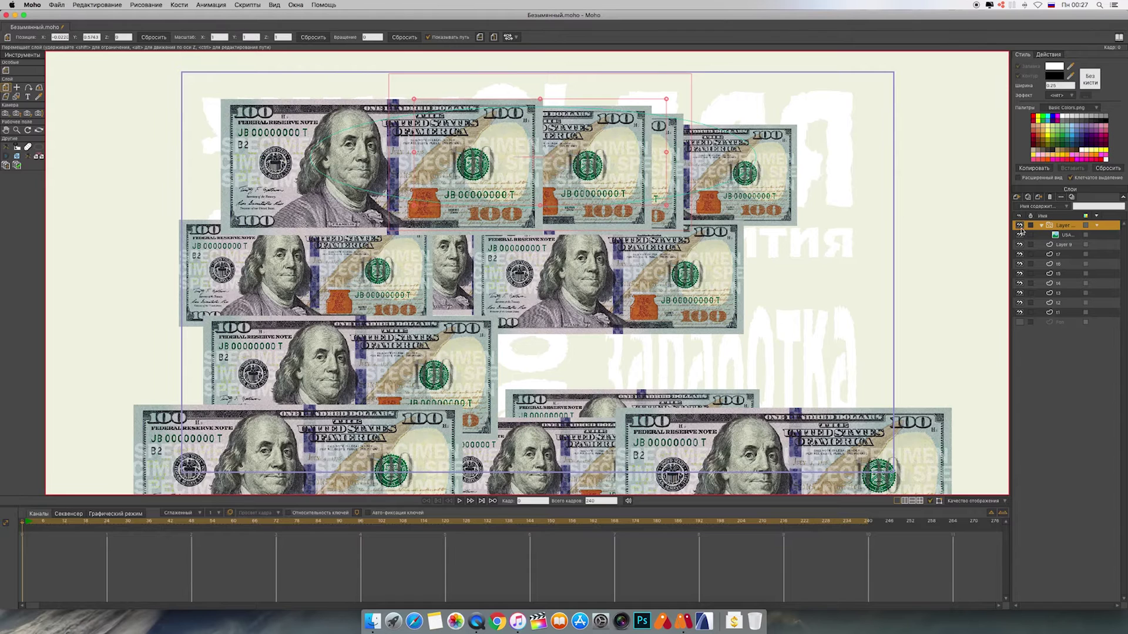
- Preview the animation and try to move the particle layer above the frame partway through the timeline
{"action": "left_click", "coordinate": [460, 501]}
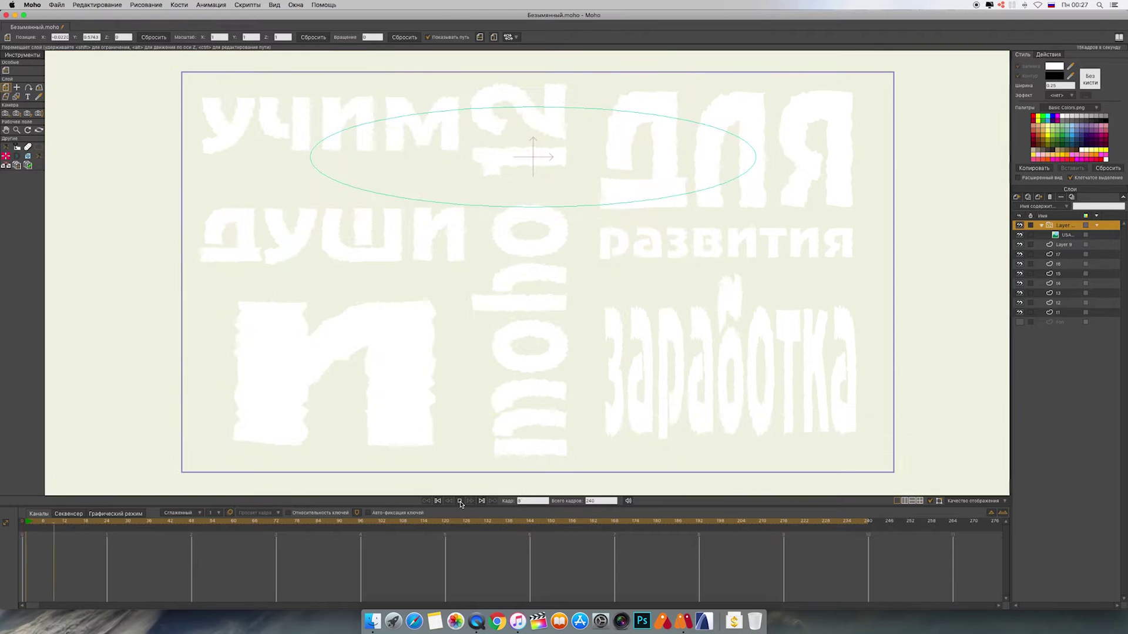
{"action": "scroll", "coordinate": [621, 257], "scroll_direction": "down", "scroll_amount": 5}
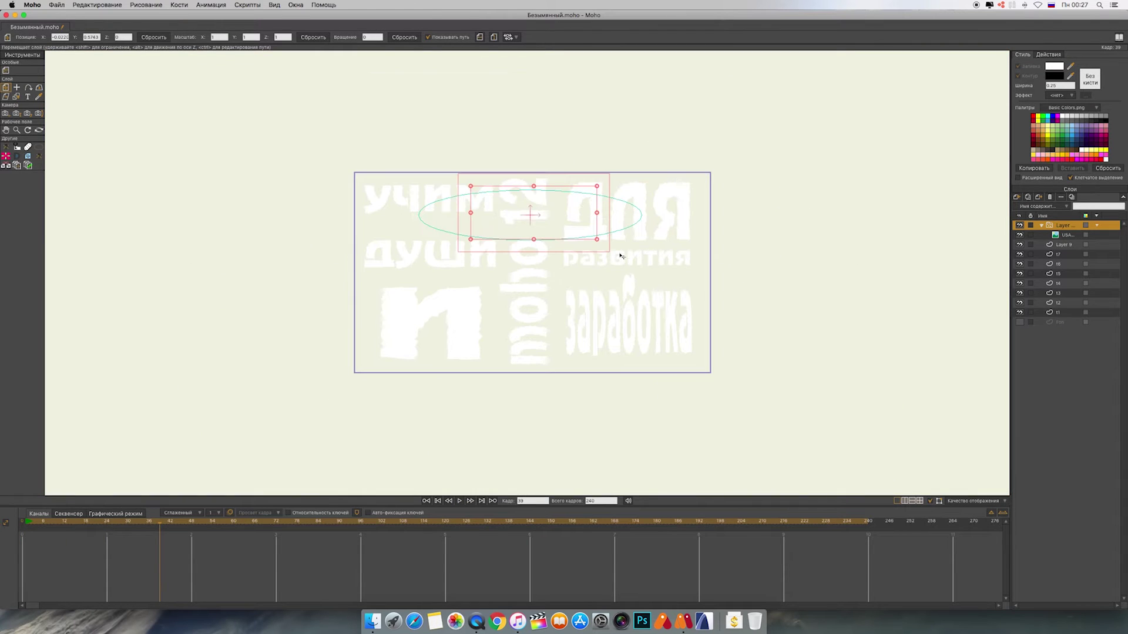
{"action": "left_click_drag", "start_coordinate": [534, 216], "coordinate": [535, 153]}
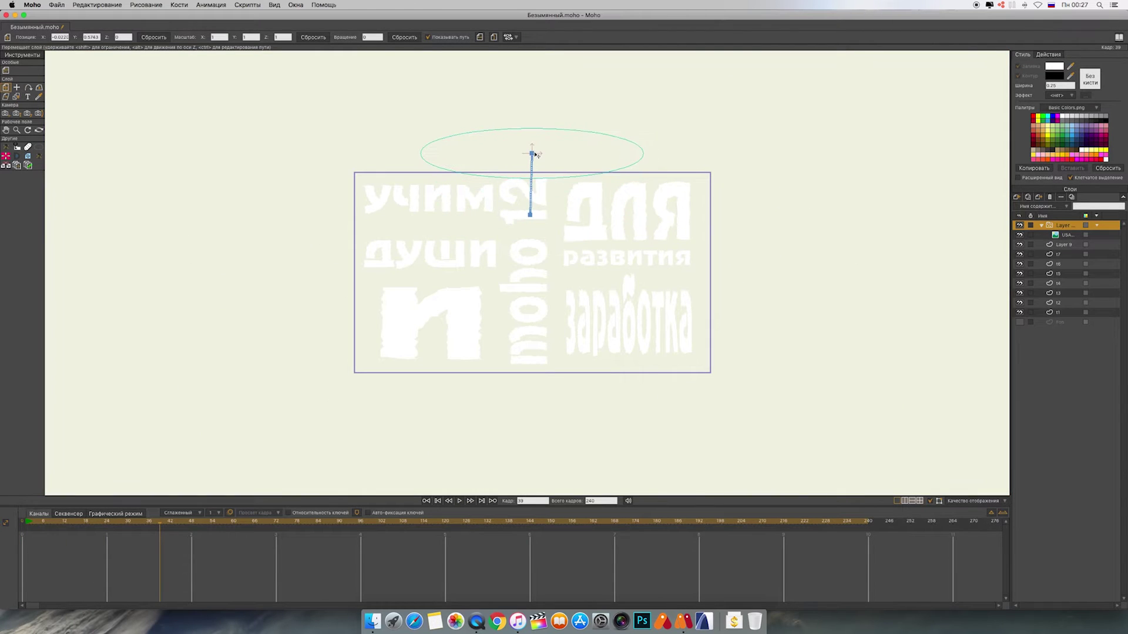
{"action": "key", "text": "super+z"}
- At frame 0, move the particle layer well above the frame and preview the falling bills
{"action": "left_click", "coordinate": [437, 501]}
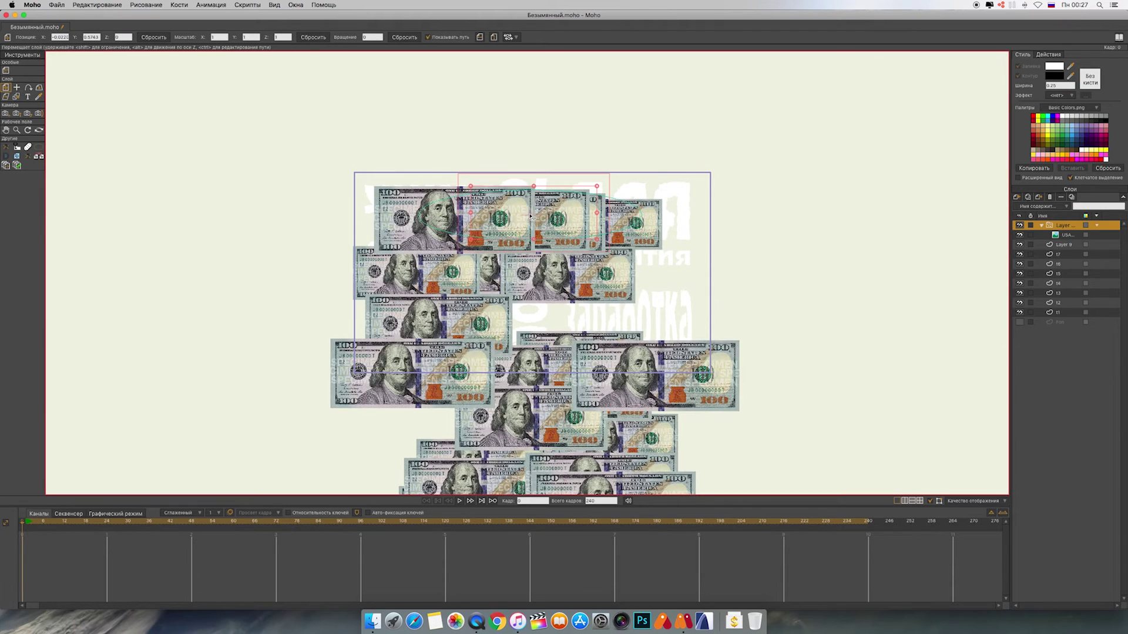
{"action": "left_click_drag", "start_coordinate": [530, 215], "coordinate": [536, 85]}
{"action": "left_click", "coordinate": [459, 503]}
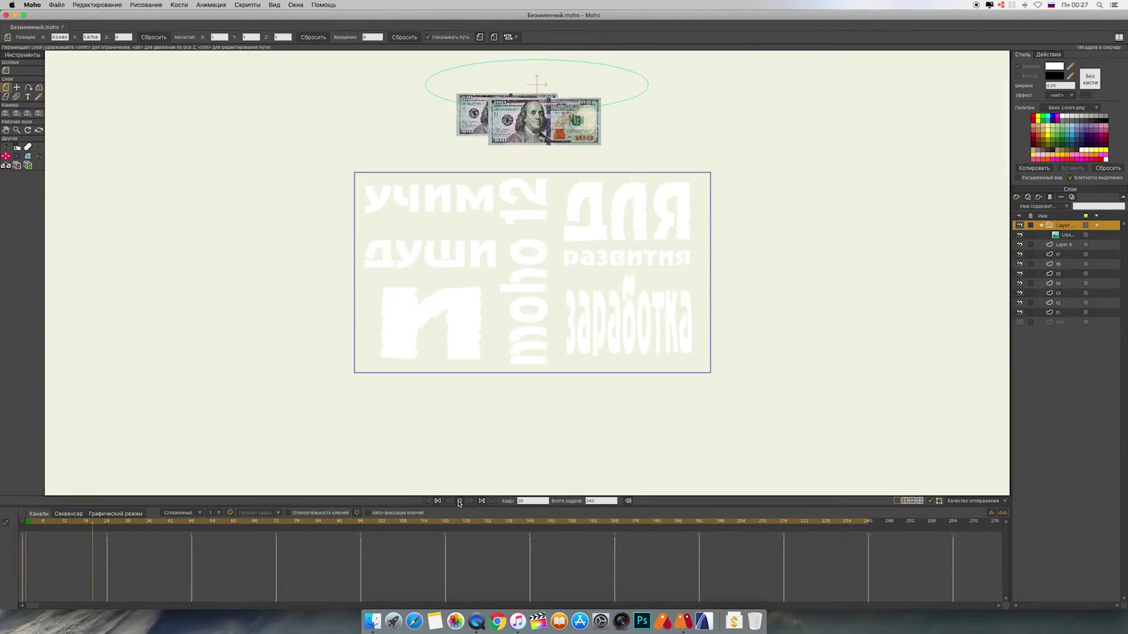
{"action": "left_click", "coordinate": [438, 502]}
- Set the particles' speed to 0.25 and their speed variation to 0.275
{"action": "left_click", "coordinate": [5, 70]}
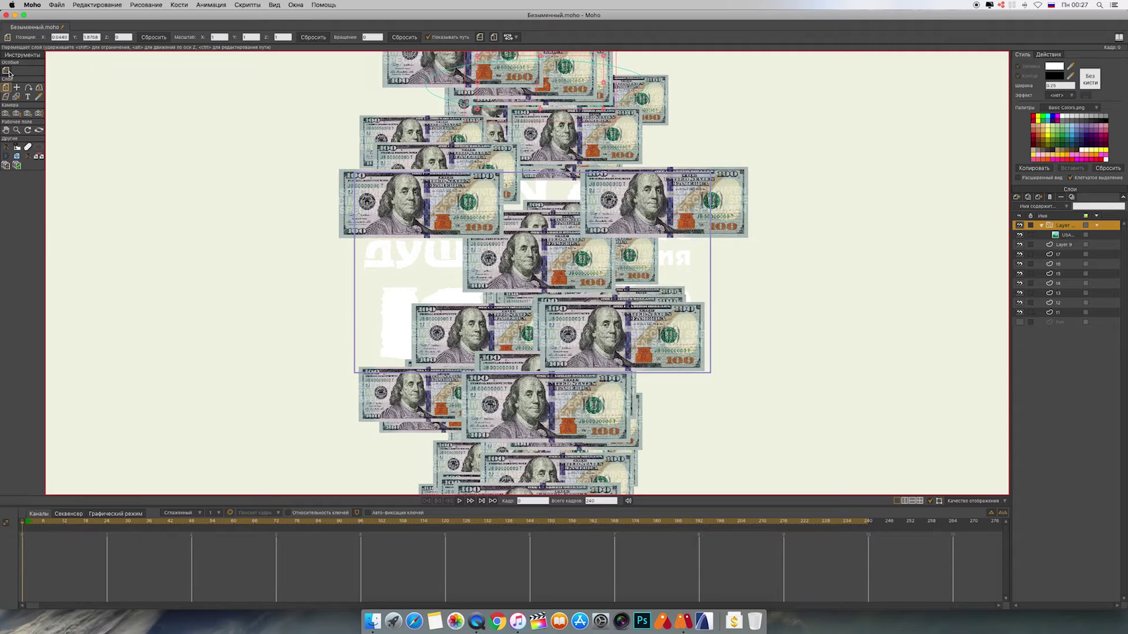
{"action": "left_click", "coordinate": [91, 37]}
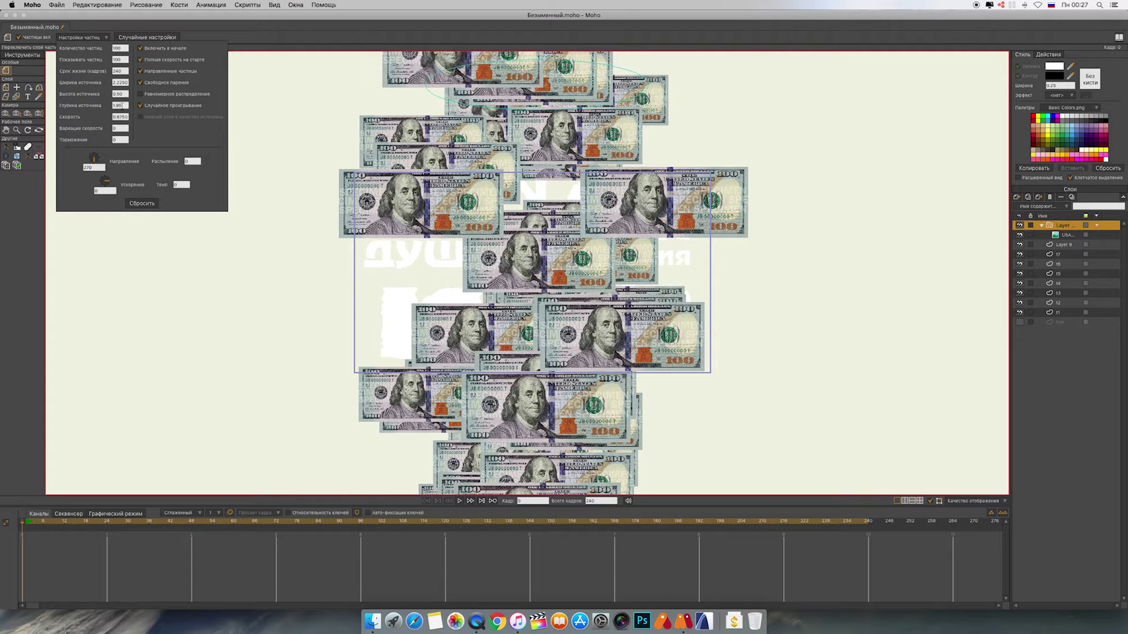
{"action": "type", "text": "0"}
{"action": "key", "text": "Return"}
{"action": "type", "text": ".25"}
{"action": "key", "text": "Return"}
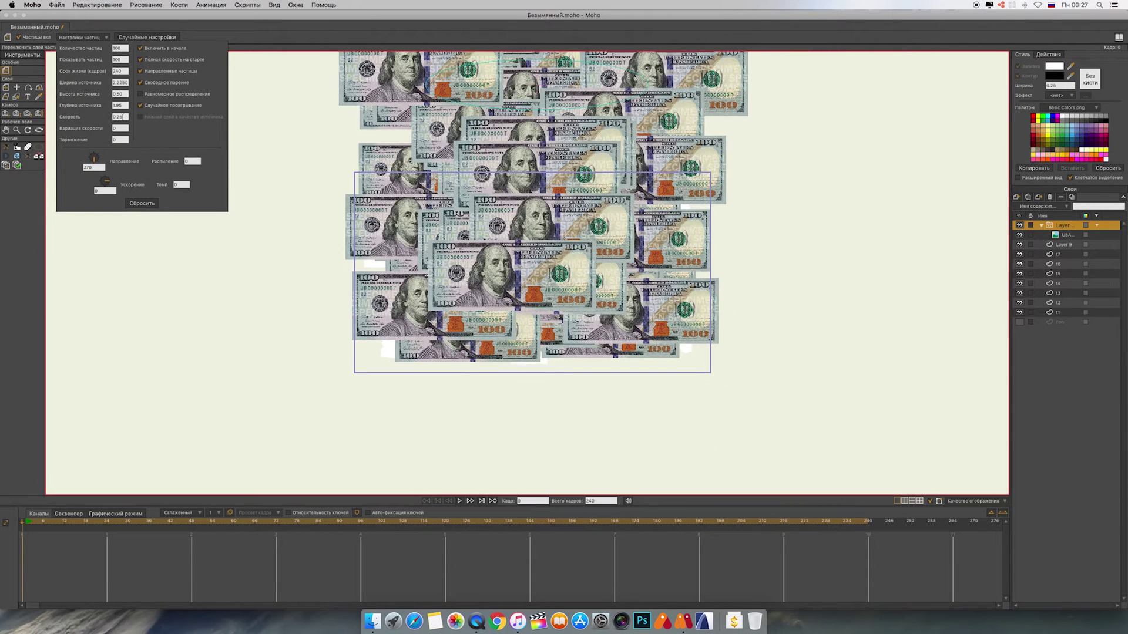
{"action": "scroll", "coordinate": [121, 127], "scroll_direction": "up", "scroll_amount": 11}
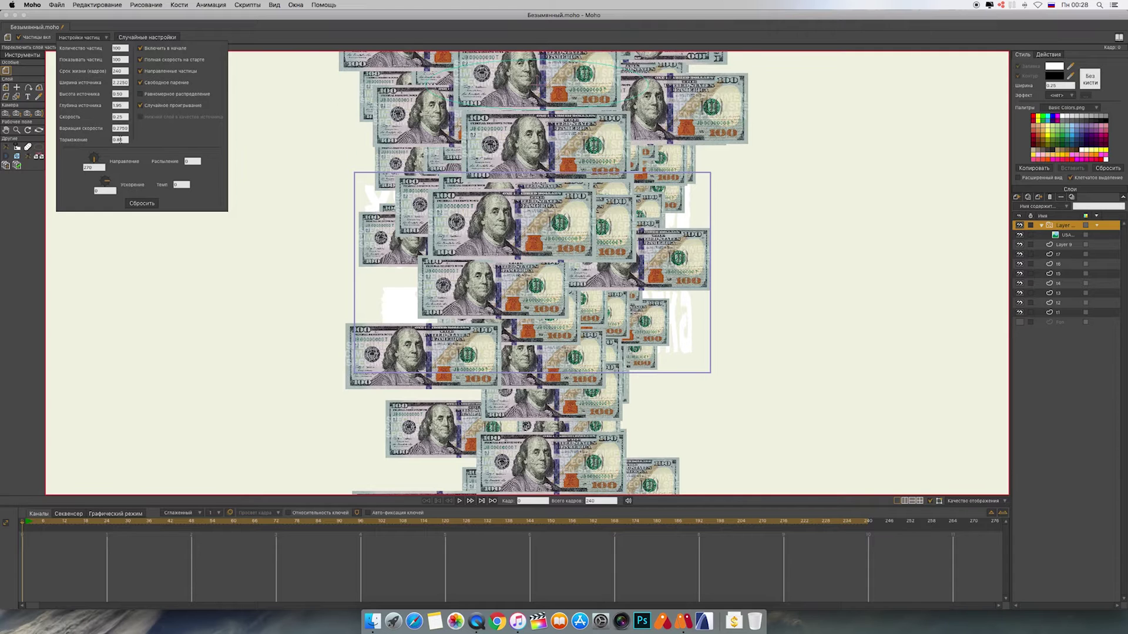
- Try a particle damping of 1.15
{"action": "type", "text": "1.15"}
{"action": "key", "text": "Return"}
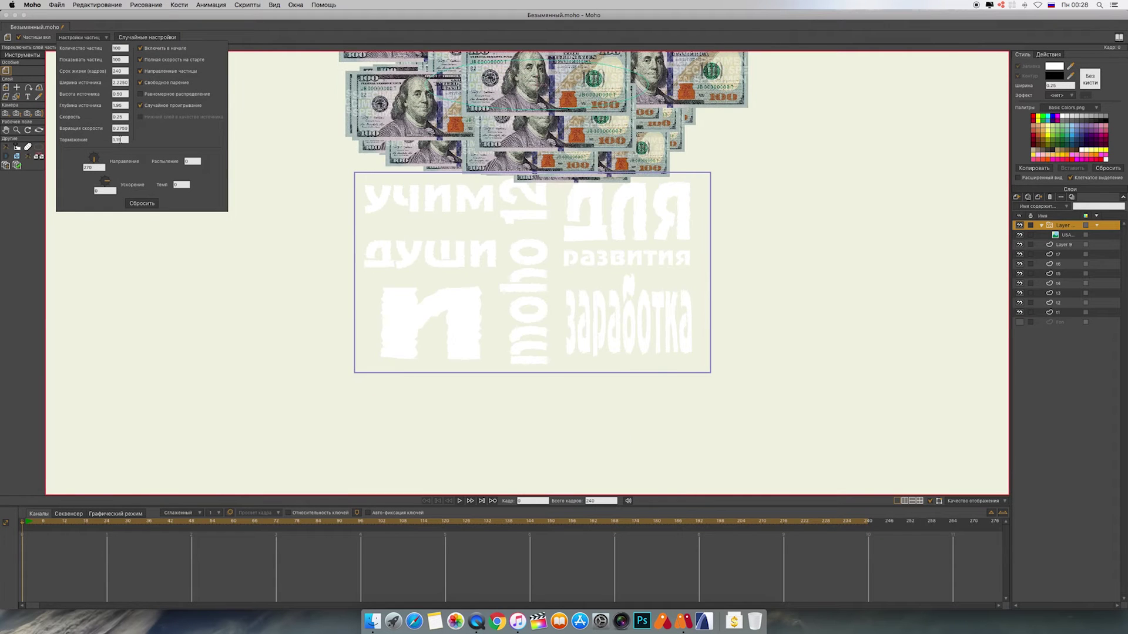
{"action": "type", "text": ".675"}
{"action": "key", "text": "Return"}
- Play the falling-bills animation to check the particle flow, and return to the start of the timeline
{"action": "left_click_drag", "start_coordinate": [551, 101], "coordinate": [569, 160]}
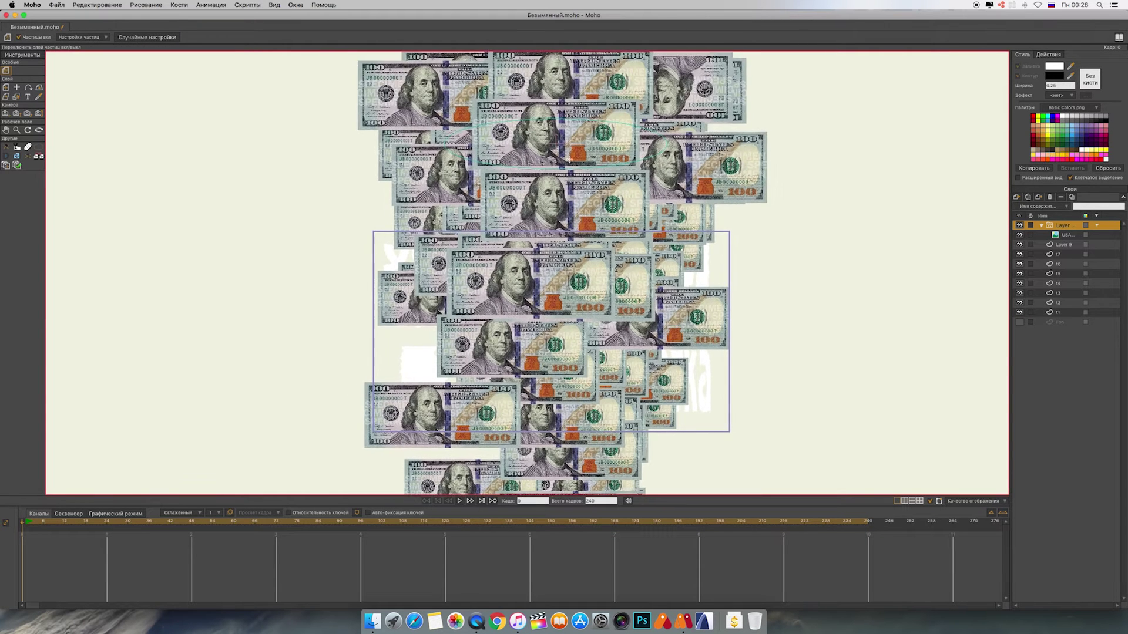
{"action": "left_click", "coordinate": [6, 87]}
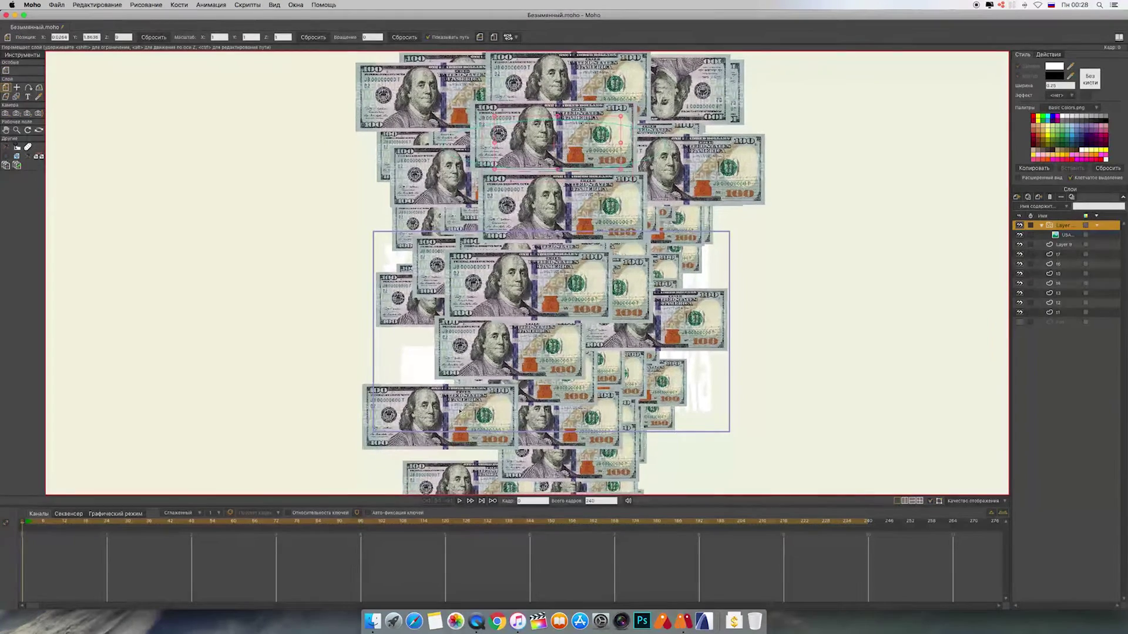
{"action": "left_click", "coordinate": [459, 501]}
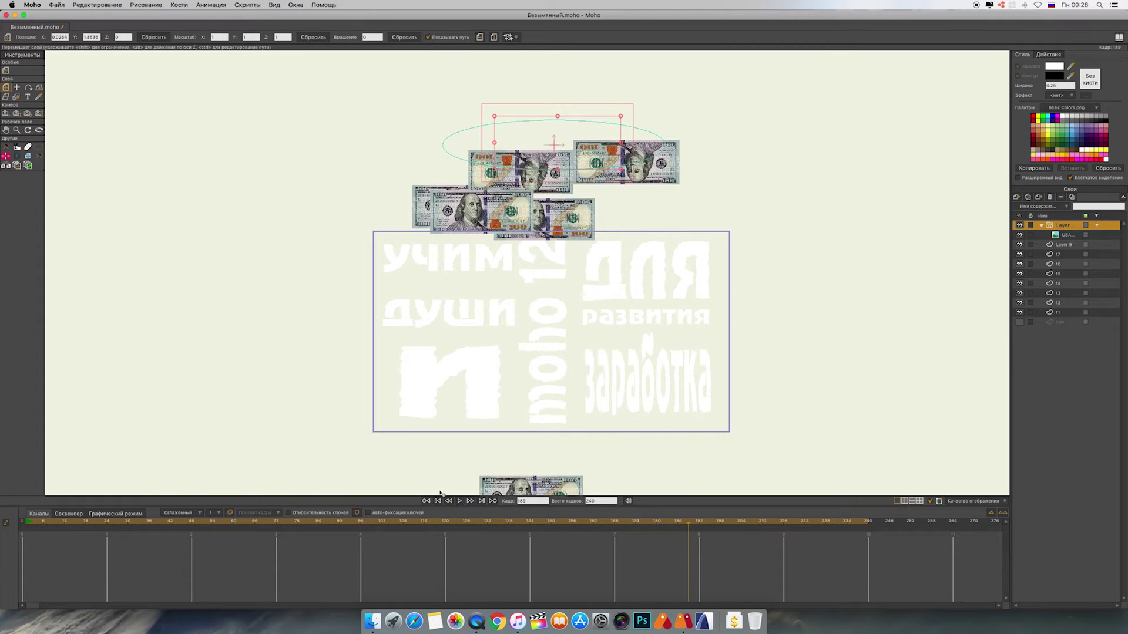
{"action": "left_click", "coordinate": [438, 501]}
- Reduce the number of displayed particles and set the particle lifetime to 258 frames
{"action": "left_click", "coordinate": [5, 70]}
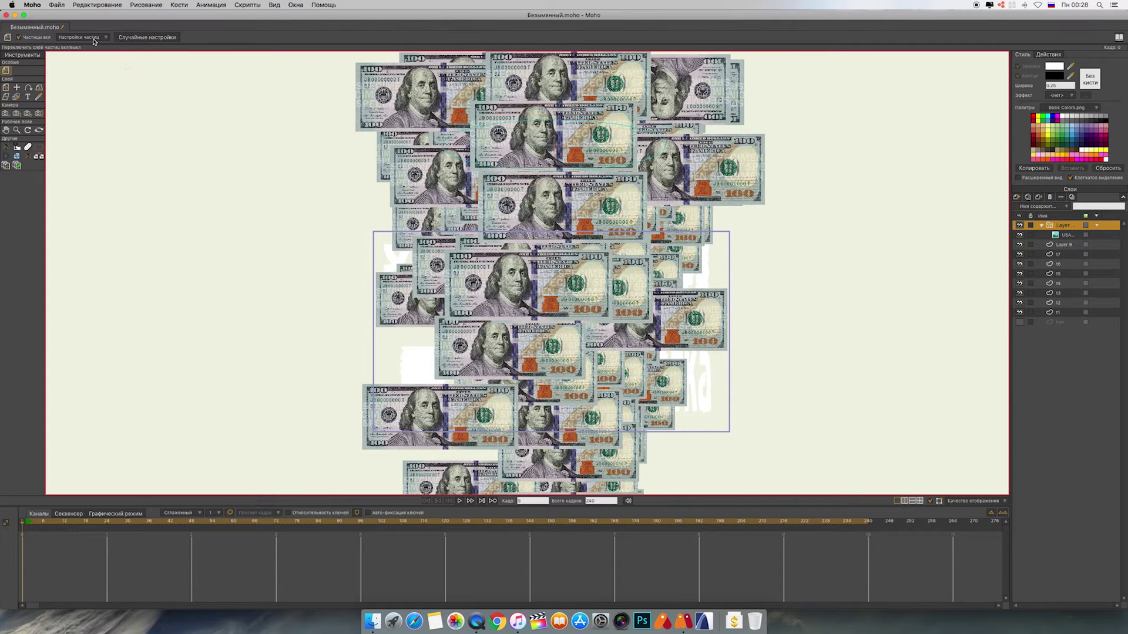
{"action": "left_click", "coordinate": [94, 39]}
{"action": "scroll", "coordinate": [122, 60], "scroll_direction": "down", "scroll_amount": 16}
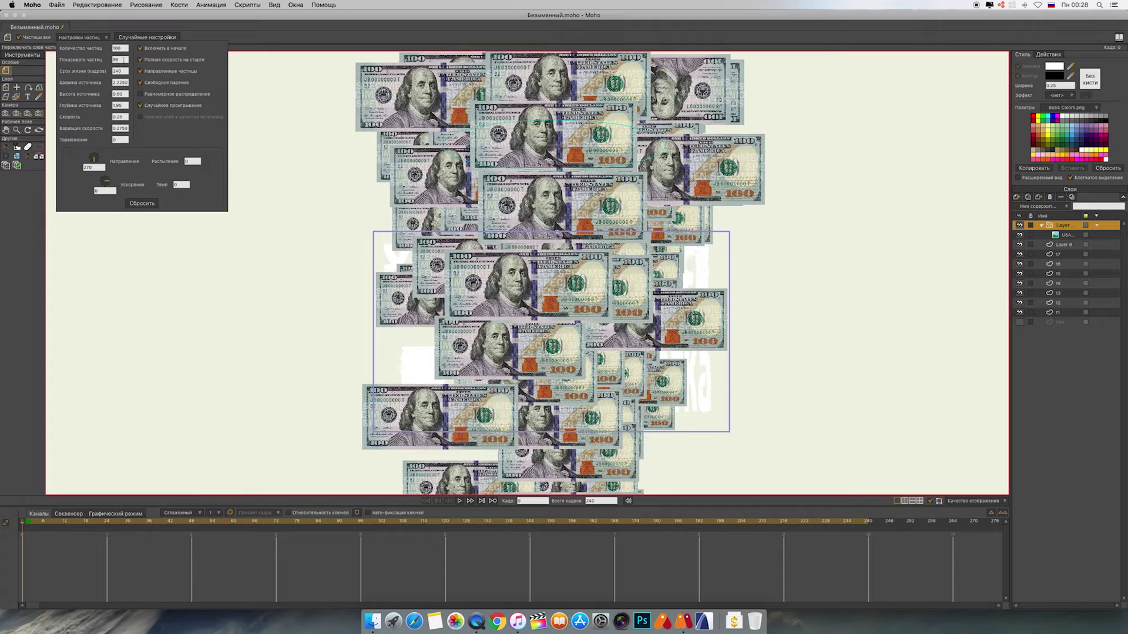
{"action": "scroll", "coordinate": [123, 60], "scroll_direction": "up", "scroll_amount": 4}
{"action": "scroll", "coordinate": [124, 72], "scroll_direction": "down", "scroll_amount": 20}
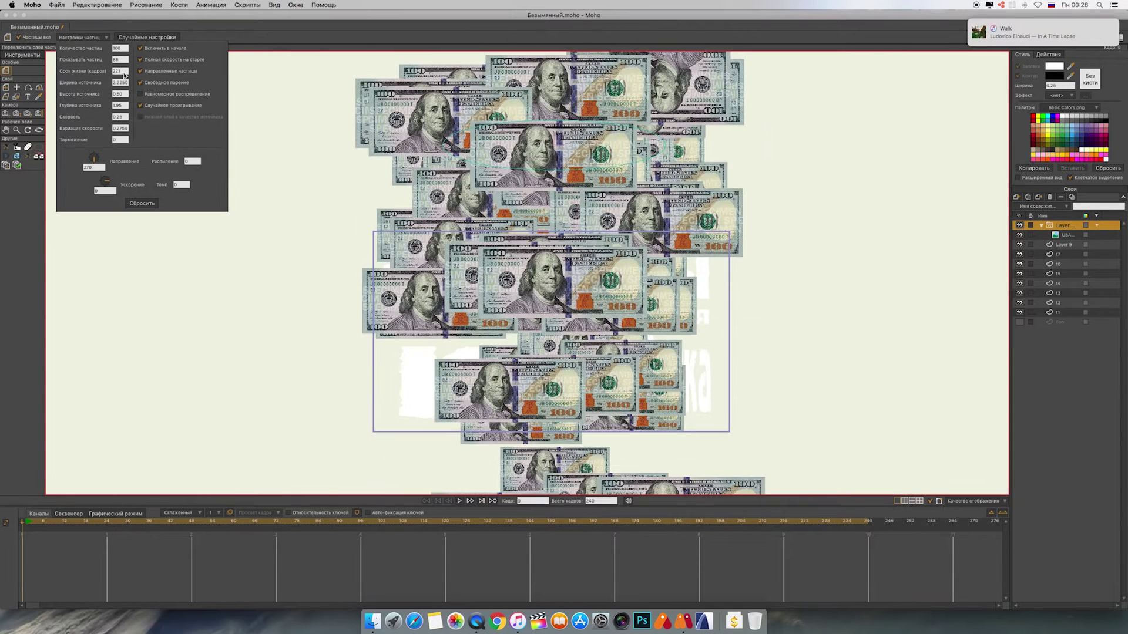
{"action": "scroll", "coordinate": [124, 71], "scroll_direction": "down", "scroll_amount": 3}
{"action": "scroll", "coordinate": [124, 71], "scroll_direction": "down", "scroll_amount": 9}
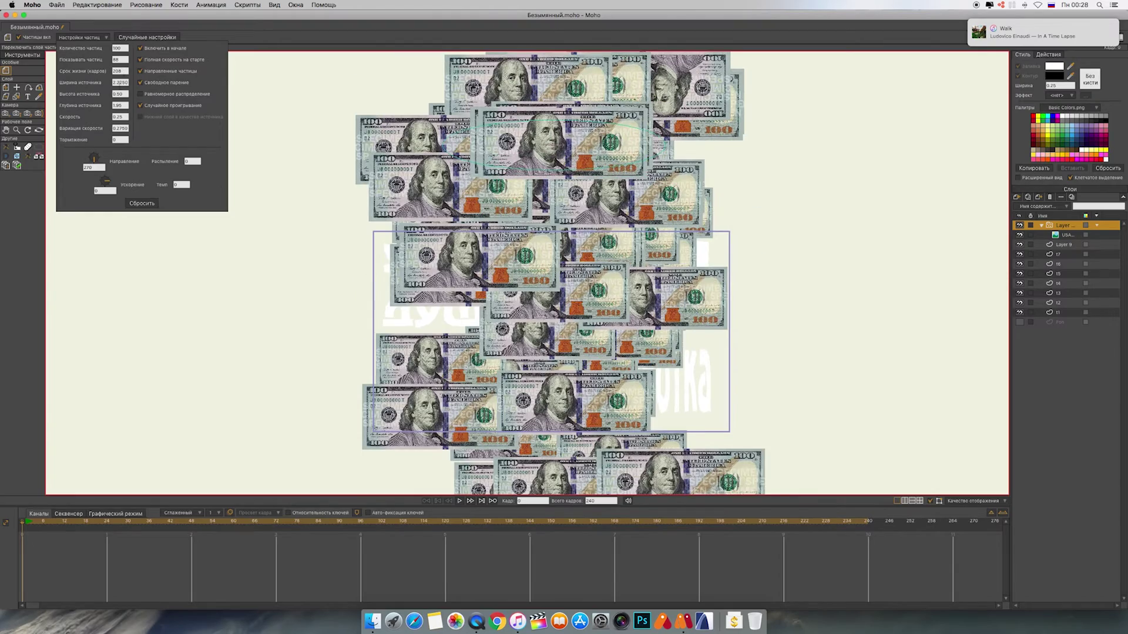
- Widen the particle source to 4.675 and increase its height to scatter the bills over a larger area
{"action": "type", "text": "4.675"}
{"action": "key", "text": "Return"}
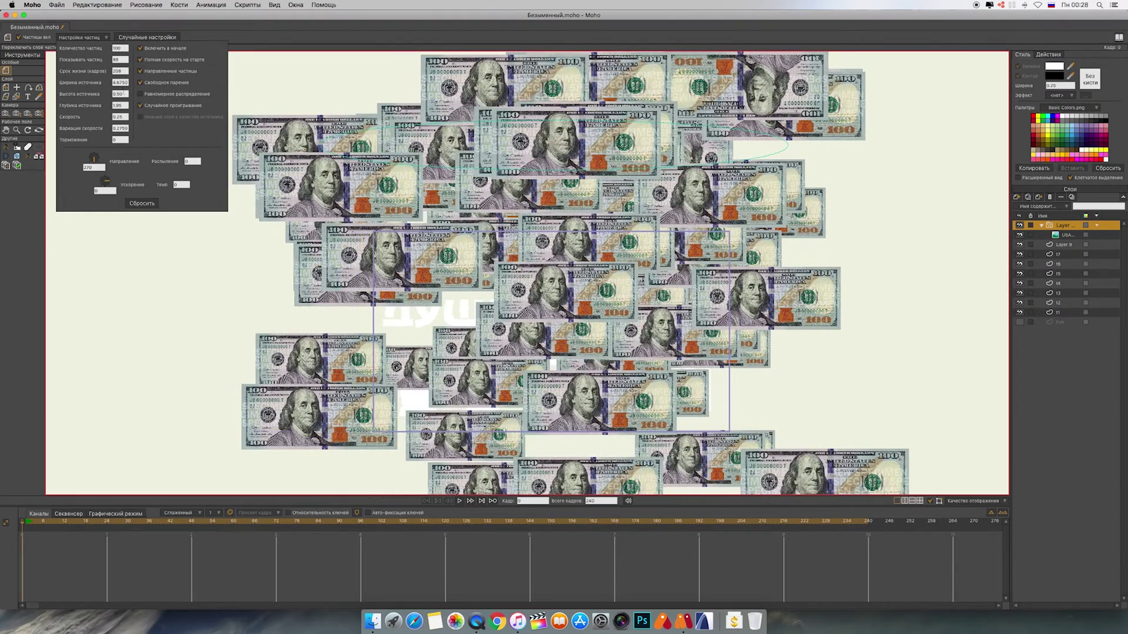
{"action": "double_click", "coordinate": [126, 94]}
{"action": "type", "text": "0"}
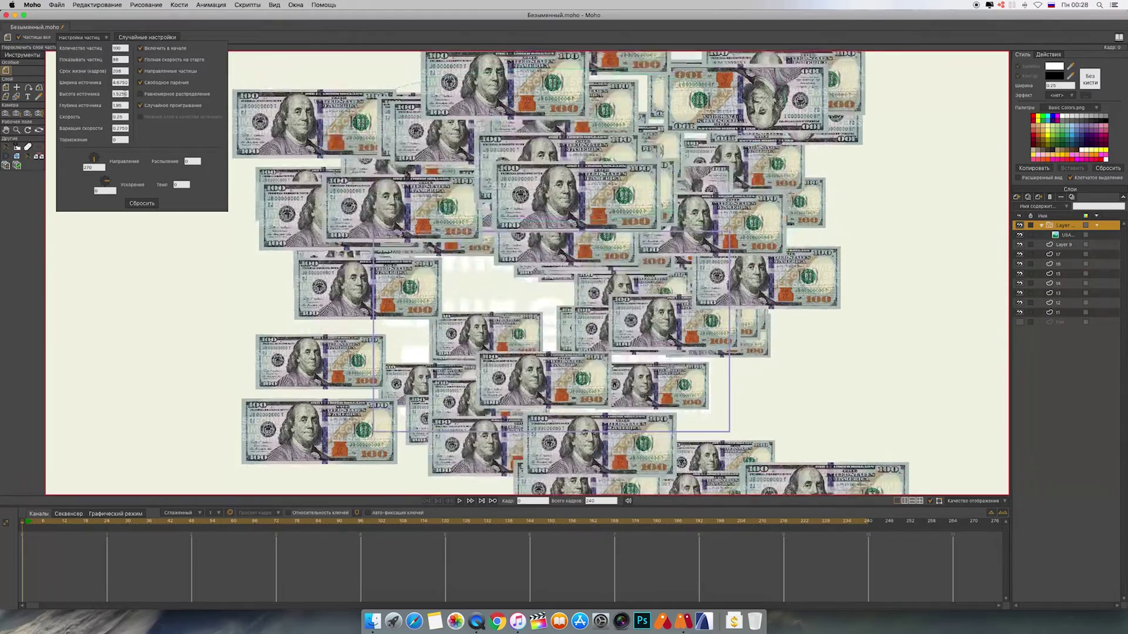
- Reduce the particle source height and play the animation to check how the bills fall
{"action": "scroll", "coordinate": [125, 94], "scroll_direction": "up", "scroll_amount": 12}
{"action": "left_click", "coordinate": [459, 501]}
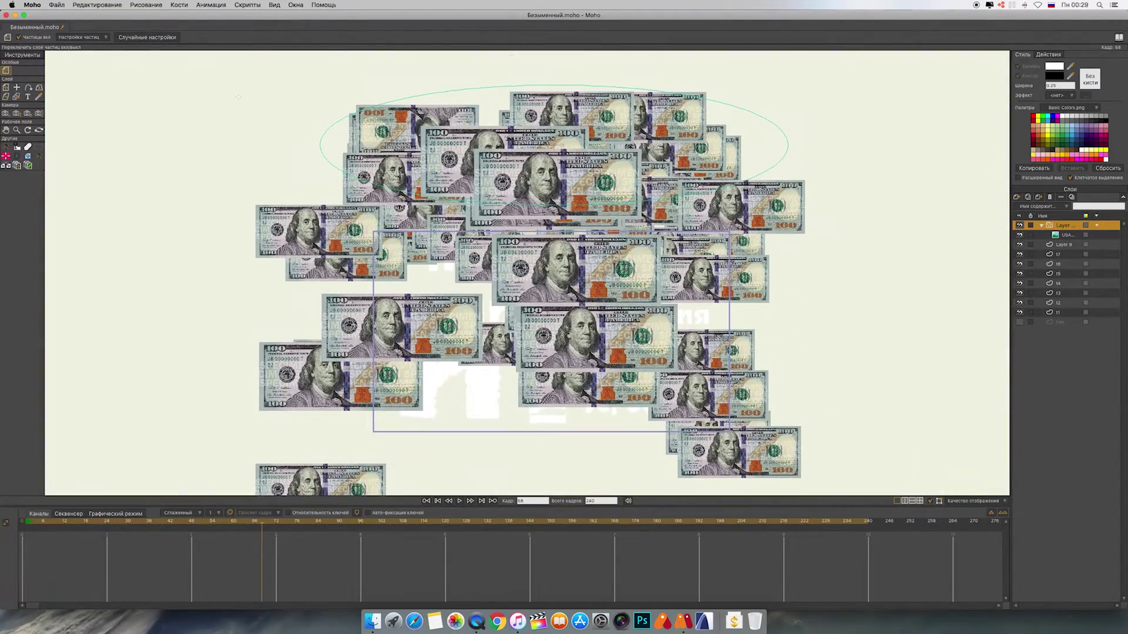
- Move the dollar-bill particle layer down closer to the document frame, undo the stray rotation, and play the animation
{"action": "left_click", "coordinate": [6, 87]}
{"action": "left_click_drag", "start_coordinate": [568, 160], "coordinate": [567, 195]}
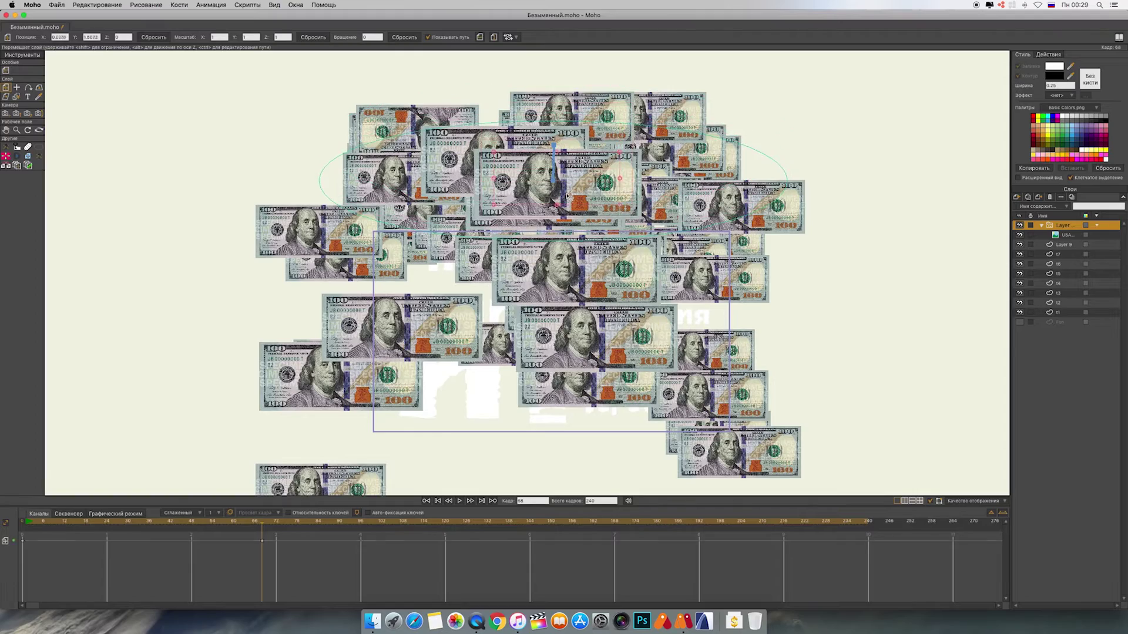
{"action": "left_click", "coordinate": [438, 501]}
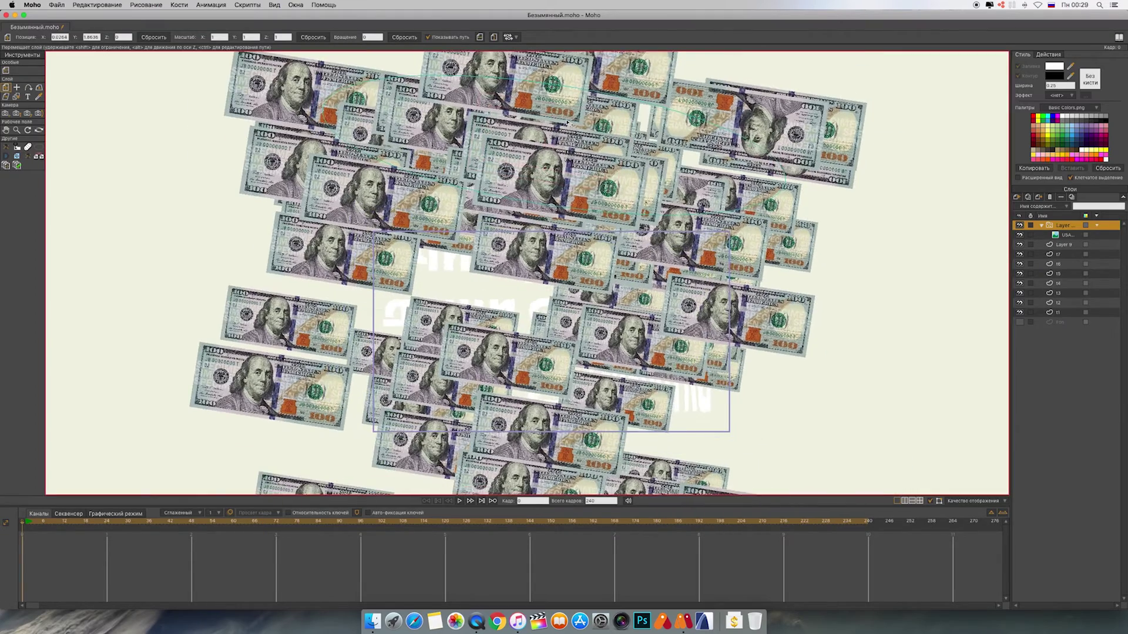
{"action": "key", "text": "super+z"}
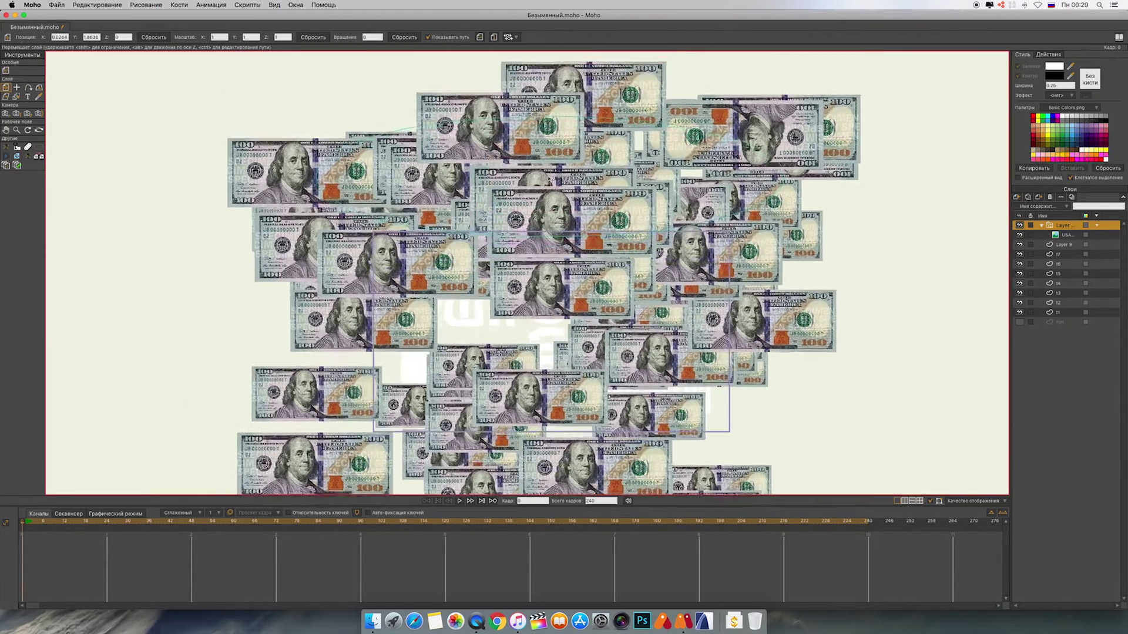
{"action": "left_click", "coordinate": [459, 501]}
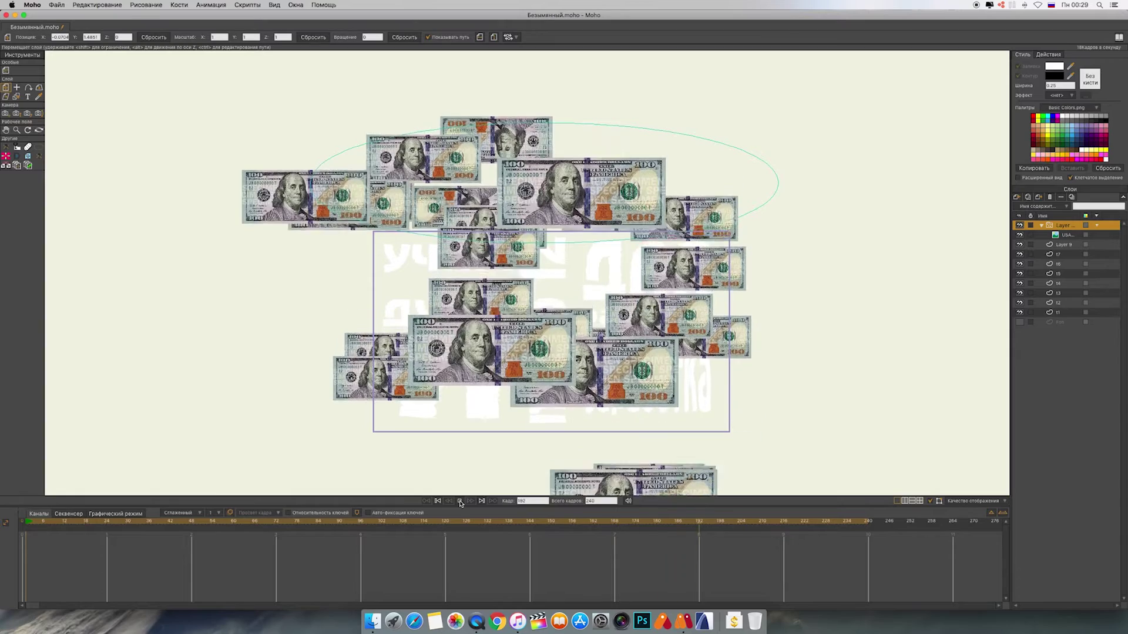
{"action": "left_click", "coordinate": [460, 501]}
- Narrow the particle source to 2.675, reduce its height to 0.12, and play the animation
{"action": "left_click", "coordinate": [6, 70]}
{"action": "left_click", "coordinate": [83, 37]}
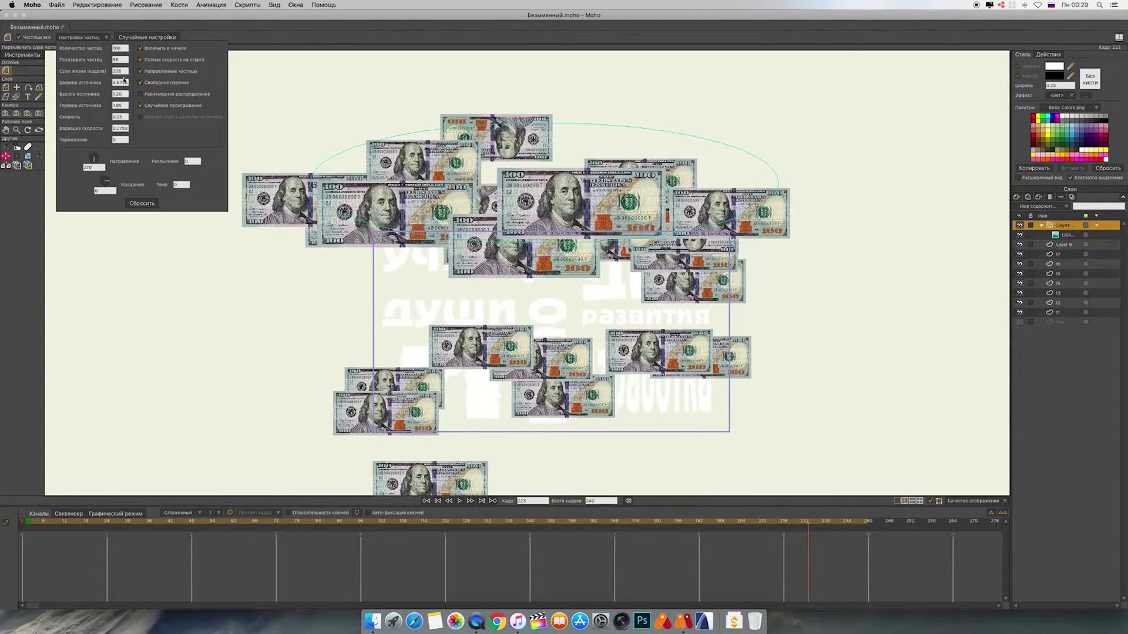
{"action": "scroll", "coordinate": [117, 82], "scroll_direction": "down", "scroll_amount": 15}
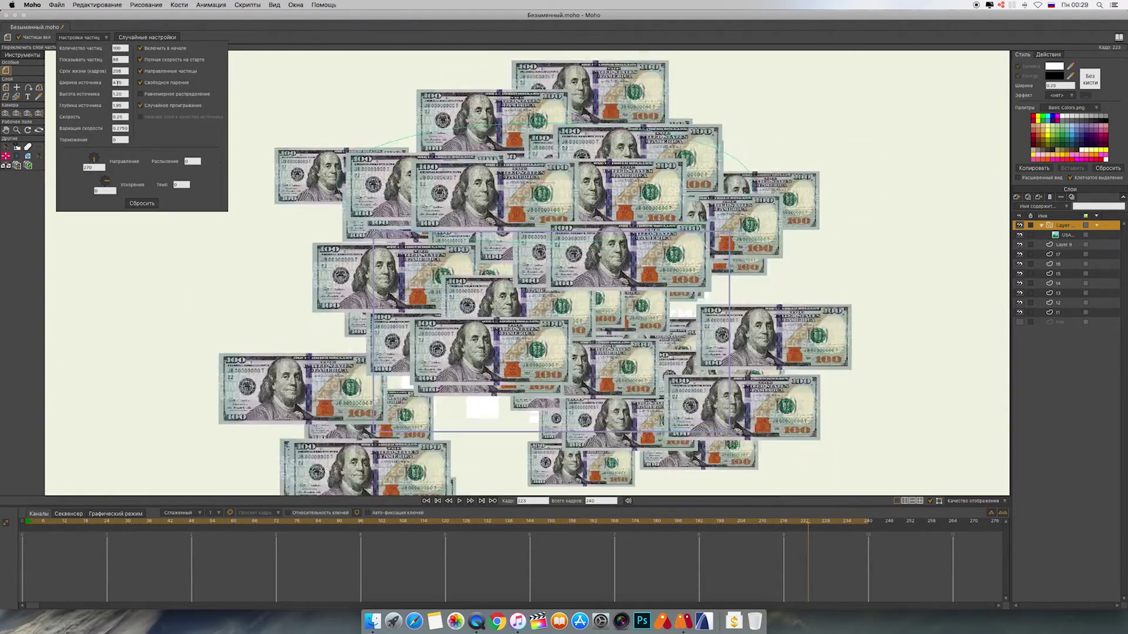
{"action": "scroll", "coordinate": [116, 82], "scroll_direction": "down", "scroll_amount": 5}
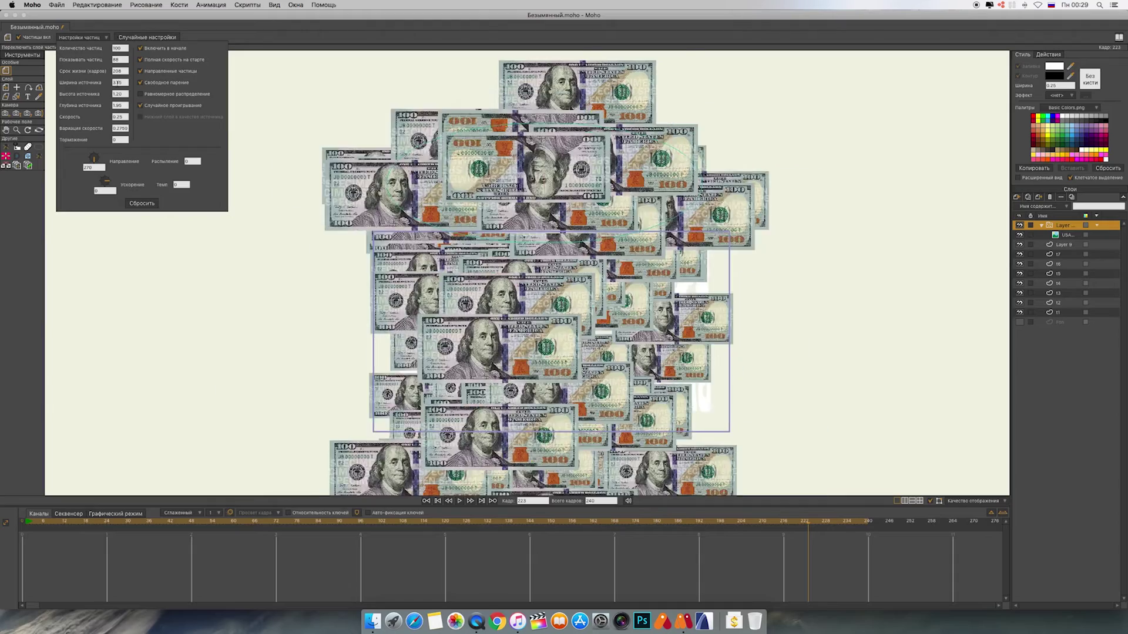
{"action": "scroll", "coordinate": [117, 82], "scroll_direction": "up", "scroll_amount": 3}
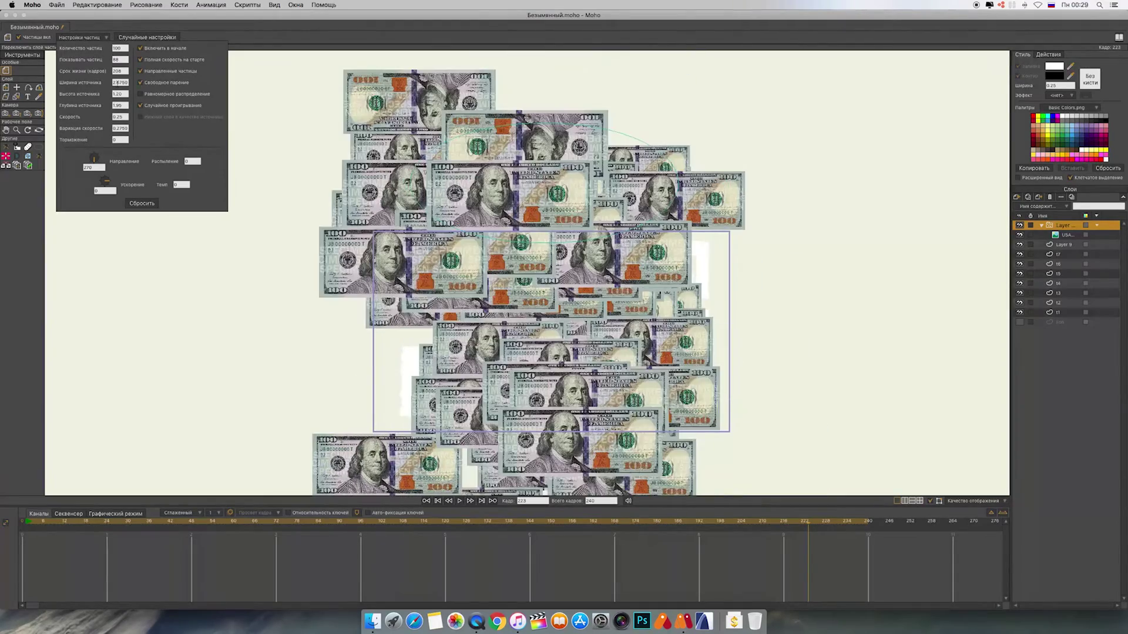
{"action": "scroll", "coordinate": [120, 94], "scroll_direction": "down", "scroll_amount": 5}
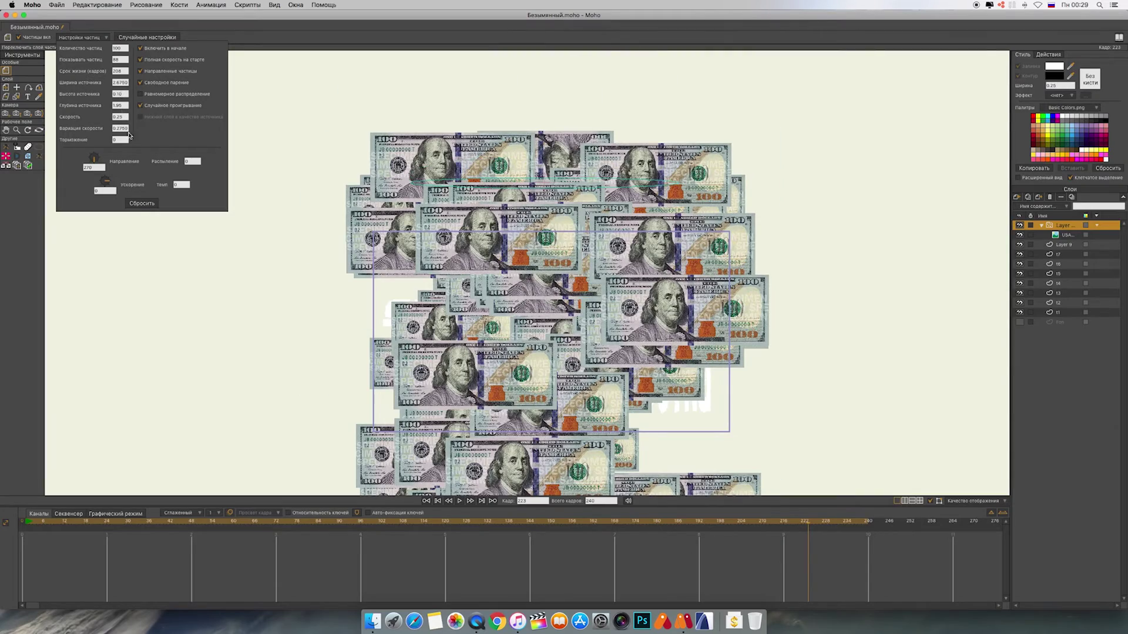
{"action": "left_click", "coordinate": [460, 501]}
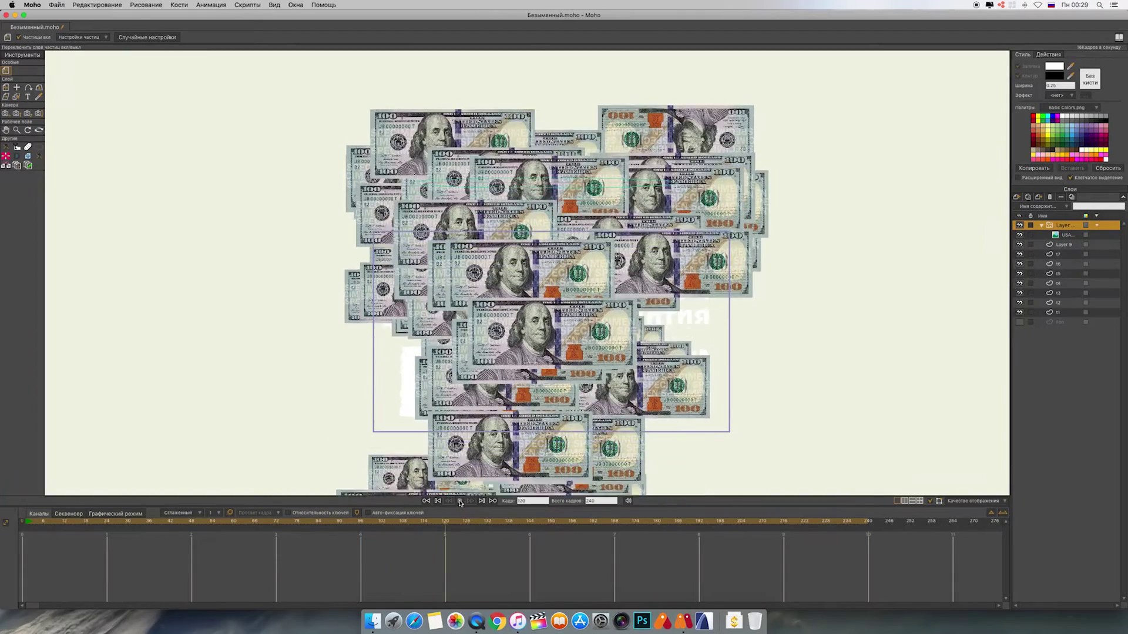
{"action": "left_click", "coordinate": [460, 501]}
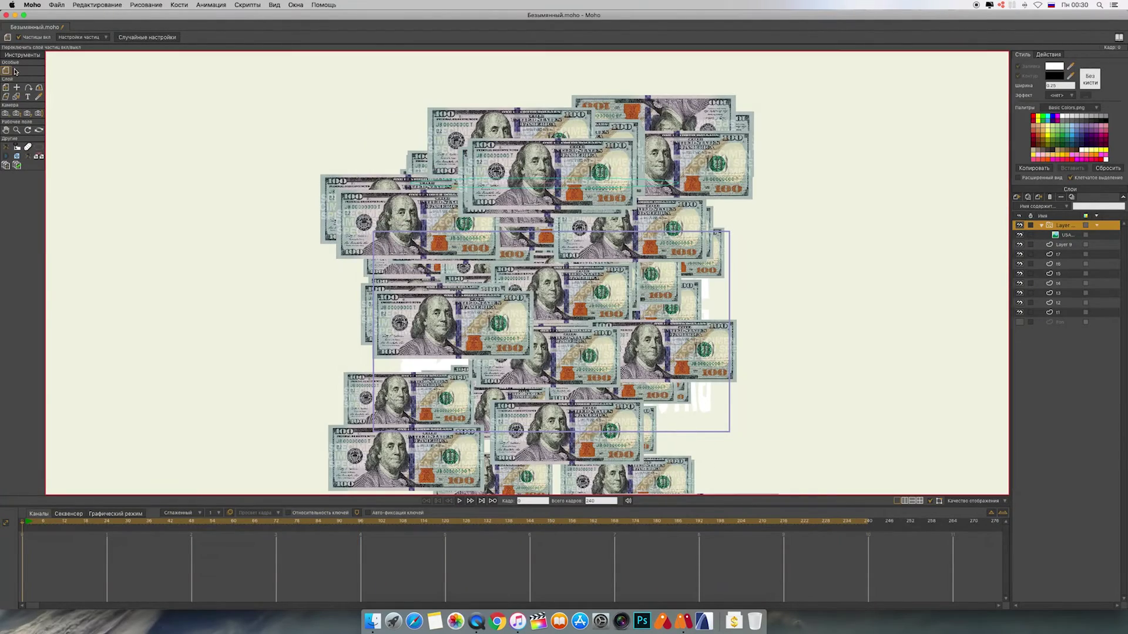
- Reduce the number of displayed particles, then preview the animation and return to the start of the timeline
{"action": "left_click", "coordinate": [82, 38]}
{"action": "scroll", "coordinate": [122, 59], "scroll_direction": "down", "scroll_amount": 20}
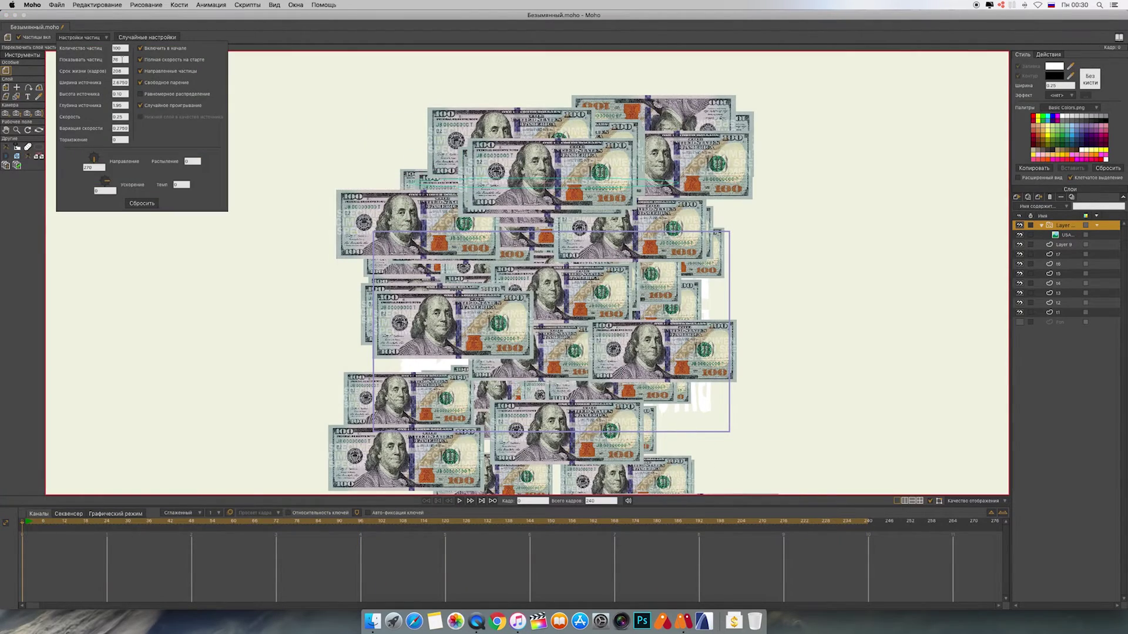
{"action": "scroll", "coordinate": [122, 60], "scroll_direction": "up", "scroll_amount": 10}
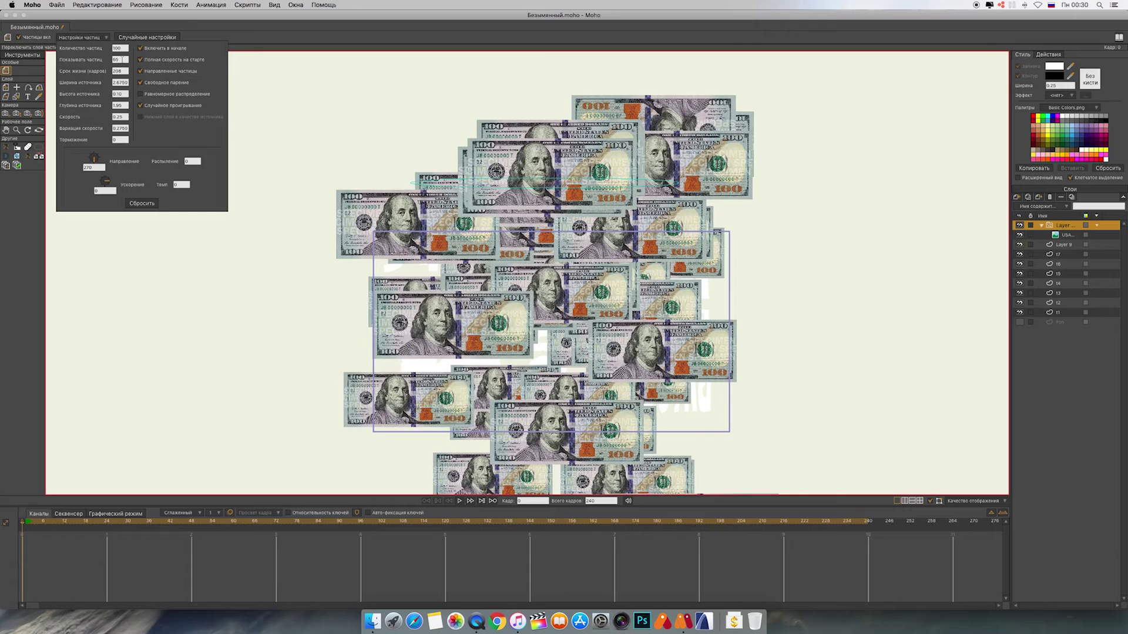
{"action": "left_click", "coordinate": [460, 501]}
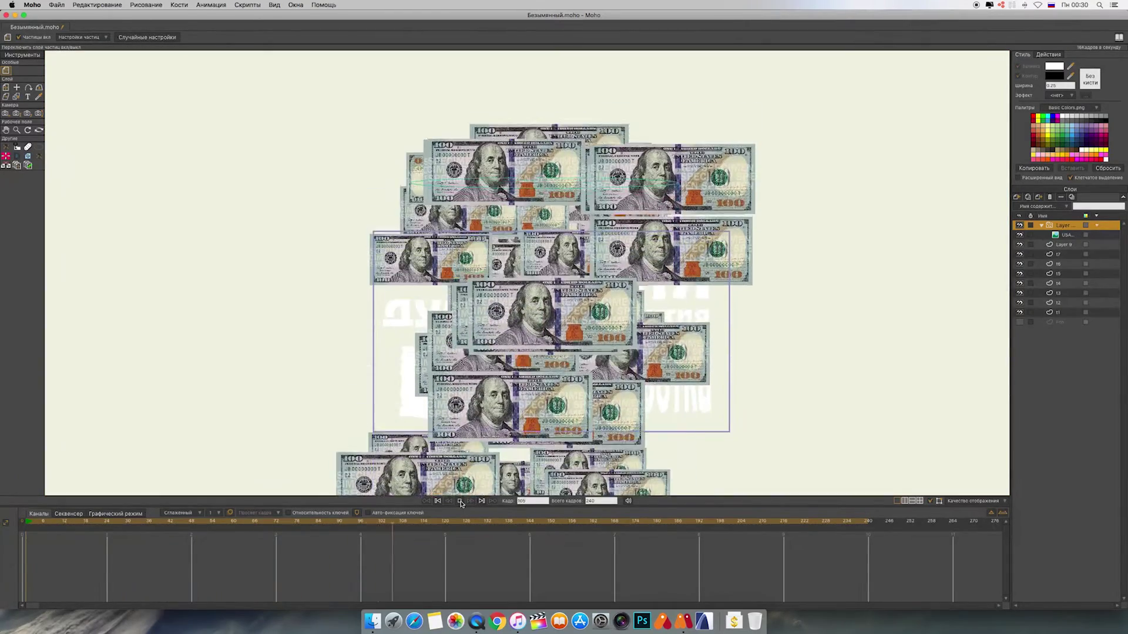
{"action": "left_click", "coordinate": [438, 501]}
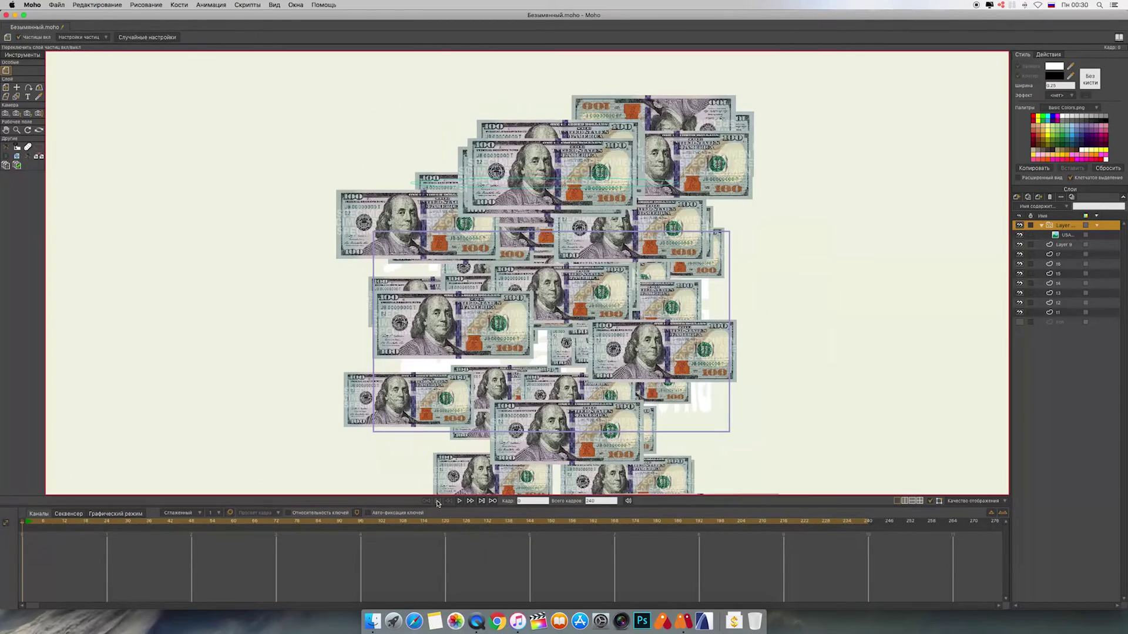
- Group the particle layer together with the vector layer and all word layers t1 to t7
{"action": "left_click", "coordinate": [1043, 226]}
{"action": "left_click", "coordinate": [1072, 302], "text": "shift"}
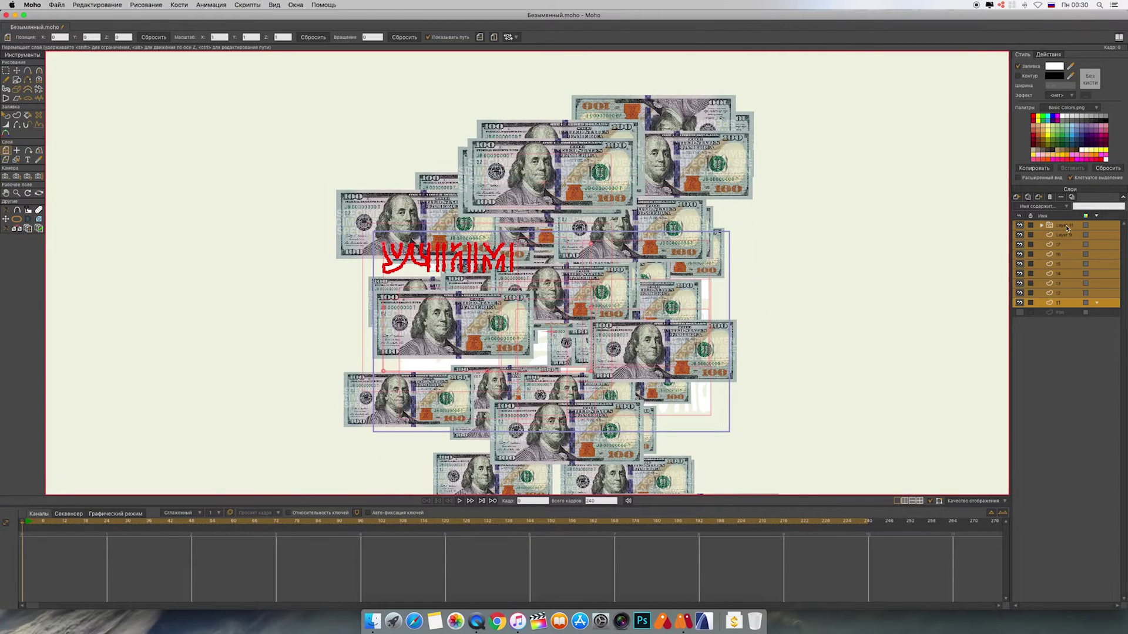
{"action": "right_click", "coordinate": [1065, 225]}
{"action": "left_click", "coordinate": [1083, 274]}
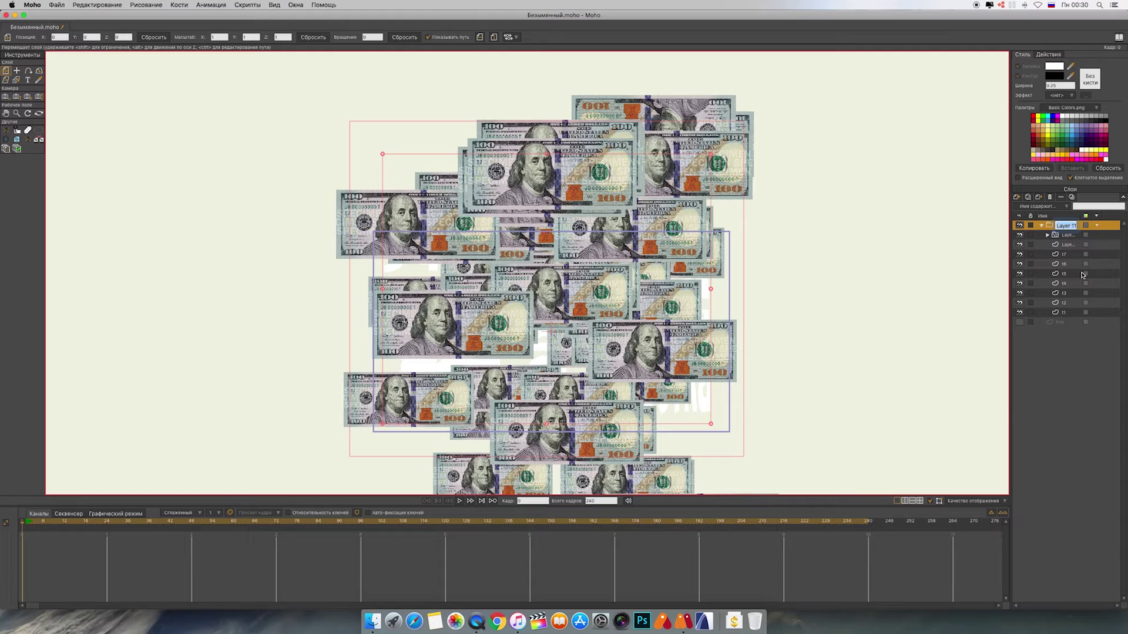
- Set the new group's masking to "Скрывать все" (hide all) and show the blue gradient background layer
{"action": "double_click", "coordinate": [1051, 228]}
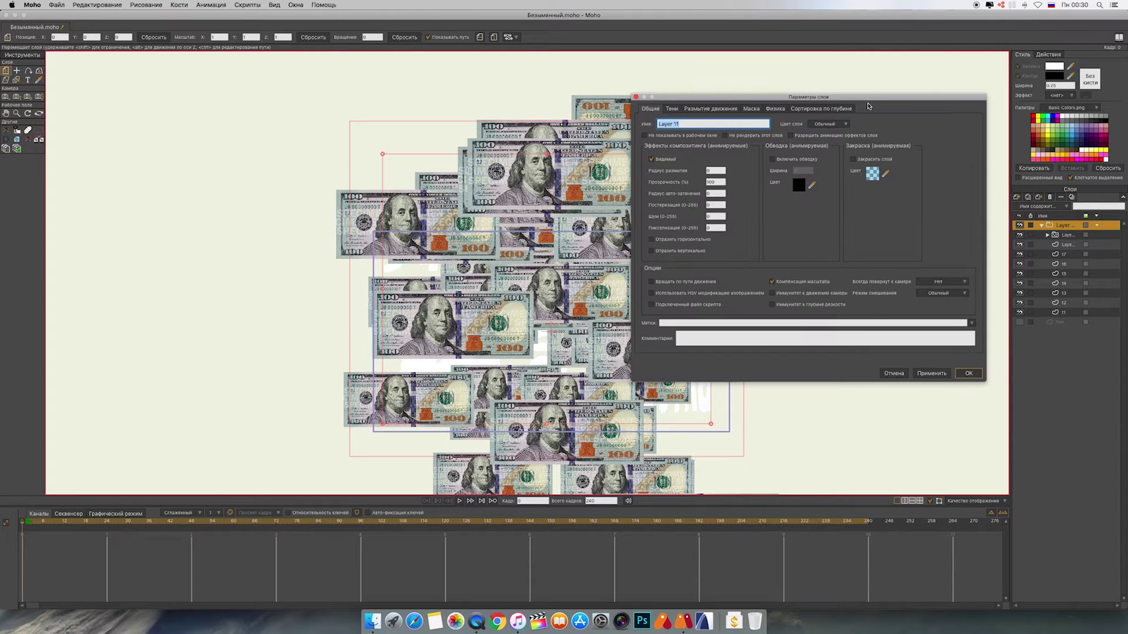
{"action": "left_click", "coordinate": [748, 107]}
{"action": "left_click", "coordinate": [965, 370]}
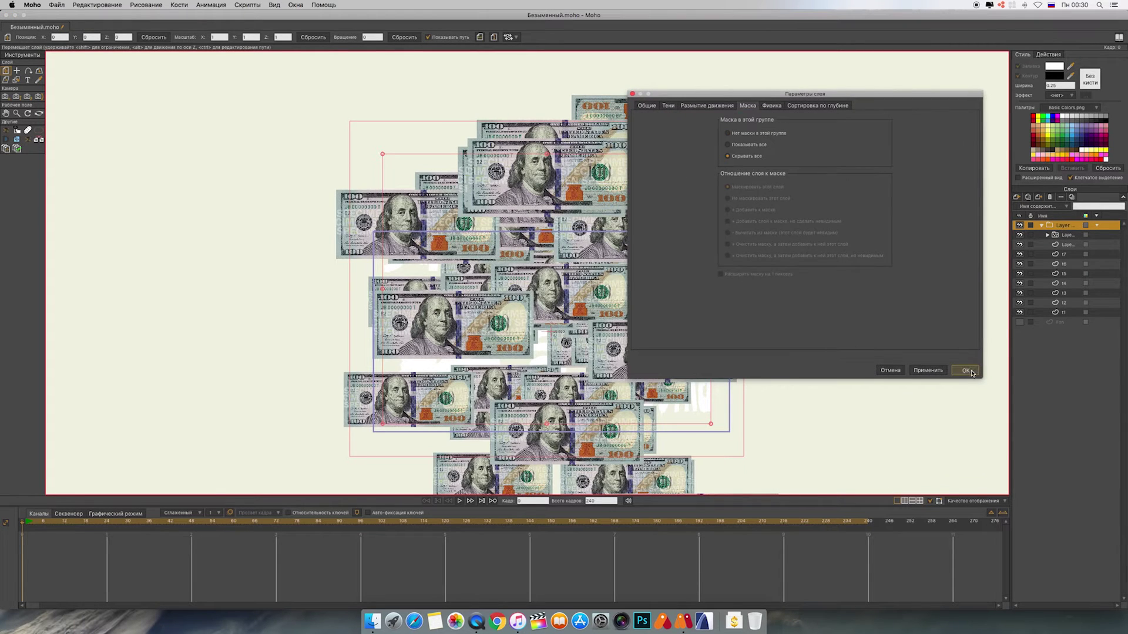
{"action": "left_click", "coordinate": [1022, 323]}
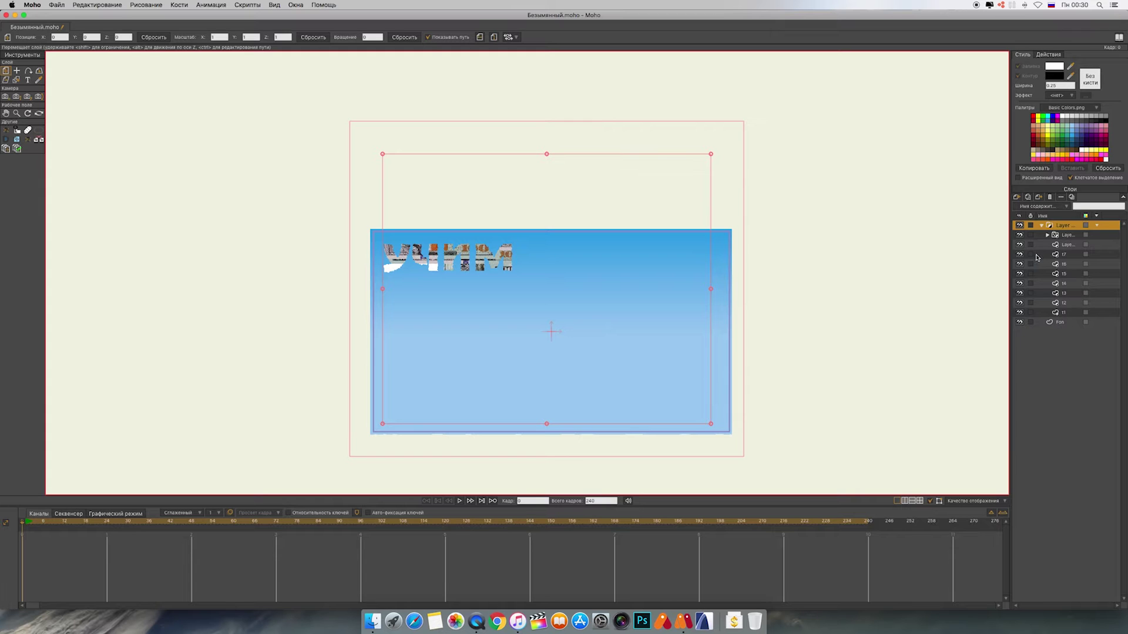
- Set the vector layer beneath the particle layer and word layer t7 to "+ Добавить к маске" (add to mask)
{"action": "double_click", "coordinate": [1061, 245]}
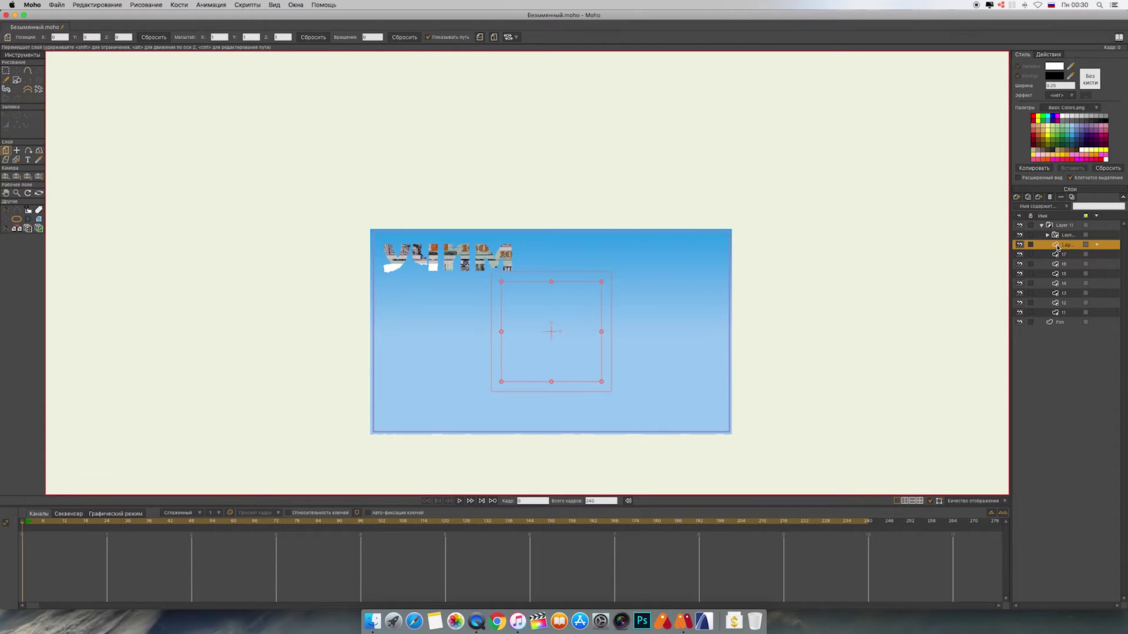
{"action": "left_click", "coordinate": [748, 106]}
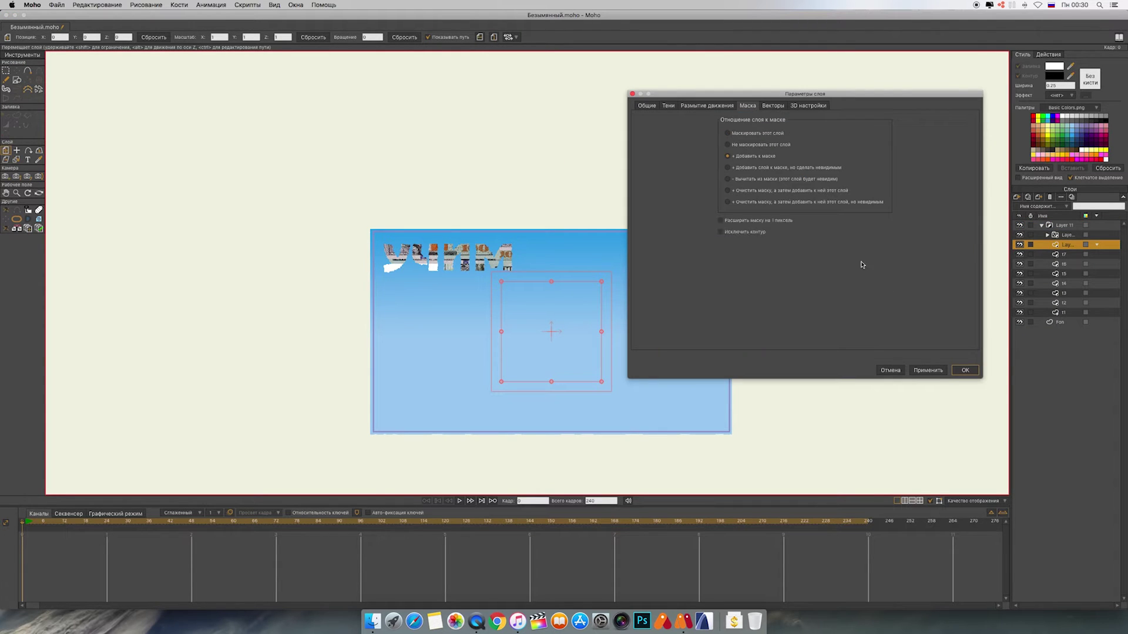
{"action": "left_click", "coordinate": [965, 370]}
{"action": "double_click", "coordinate": [1062, 254]}
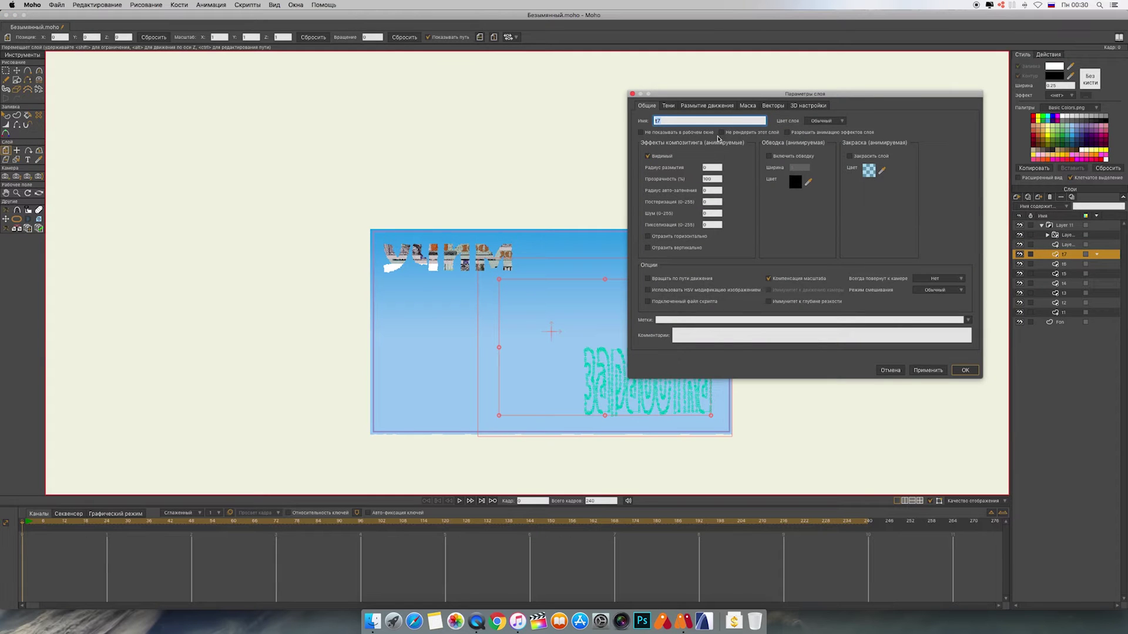
{"action": "left_click", "coordinate": [748, 106]}
{"action": "left_click", "coordinate": [727, 231]}
{"action": "left_click", "coordinate": [966, 371]}
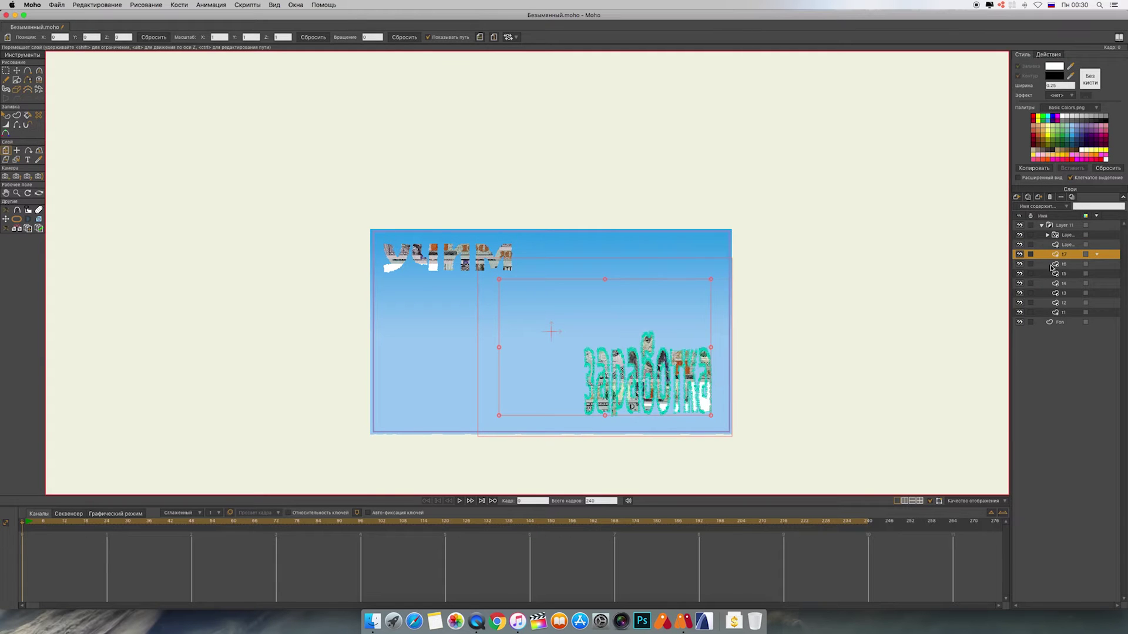
- Set word layers t6 and t5 to "+ Добавить к маске" so the bills fill their letters
{"action": "double_click", "coordinate": [1067, 266]}
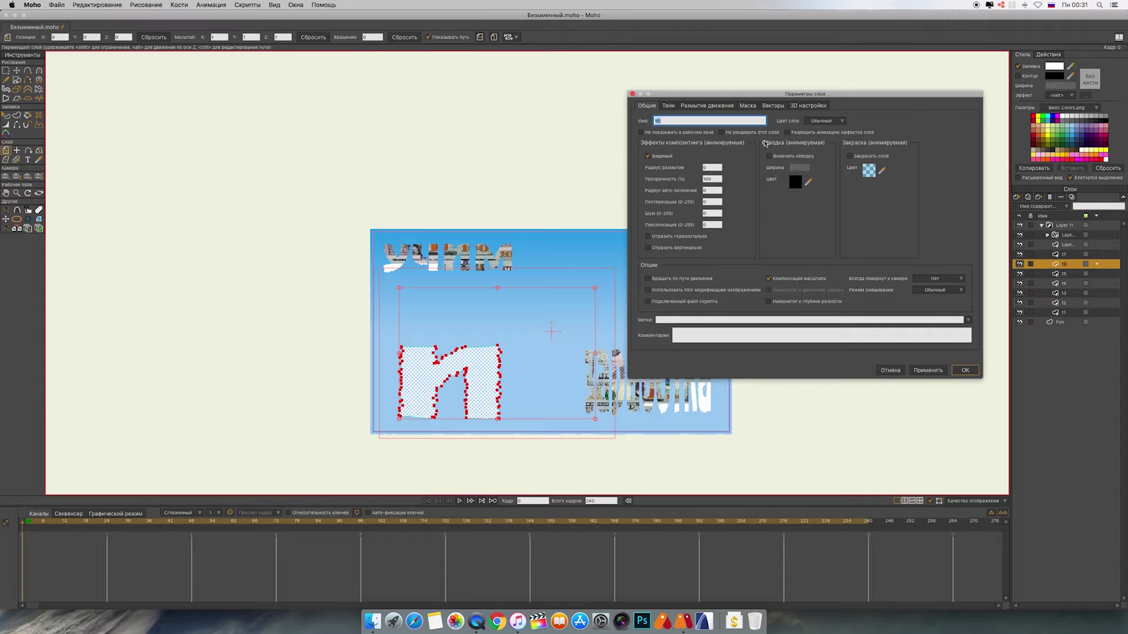
{"action": "left_click", "coordinate": [748, 105]}
{"action": "left_click", "coordinate": [729, 232]}
{"action": "key", "text": "Return"}
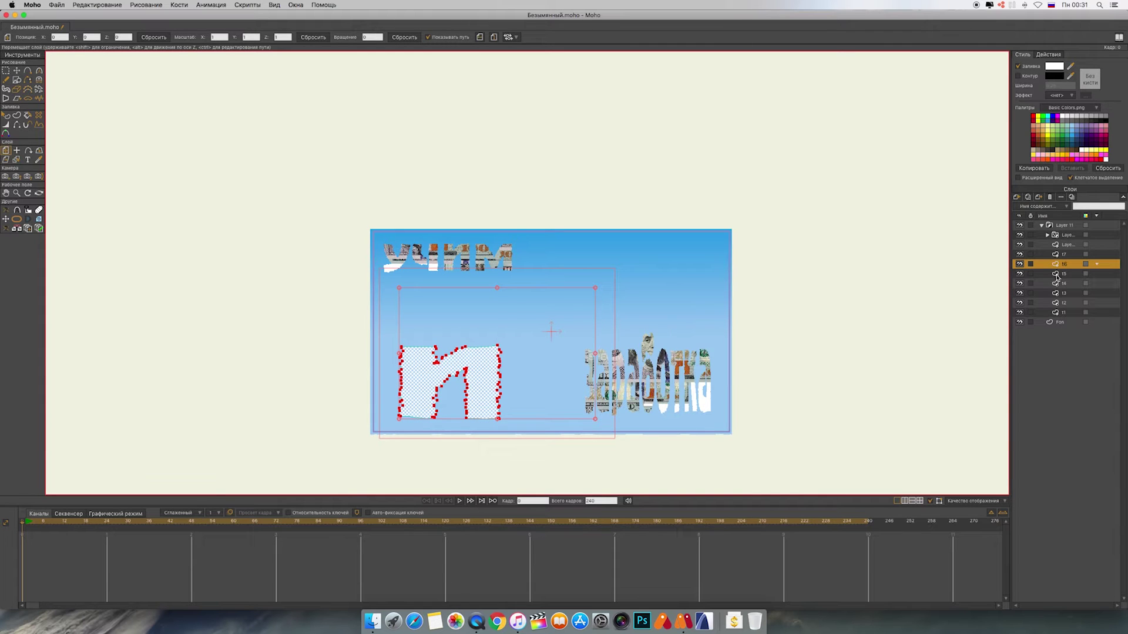
{"action": "double_click", "coordinate": [1055, 277]}
{"action": "left_click", "coordinate": [748, 106]}
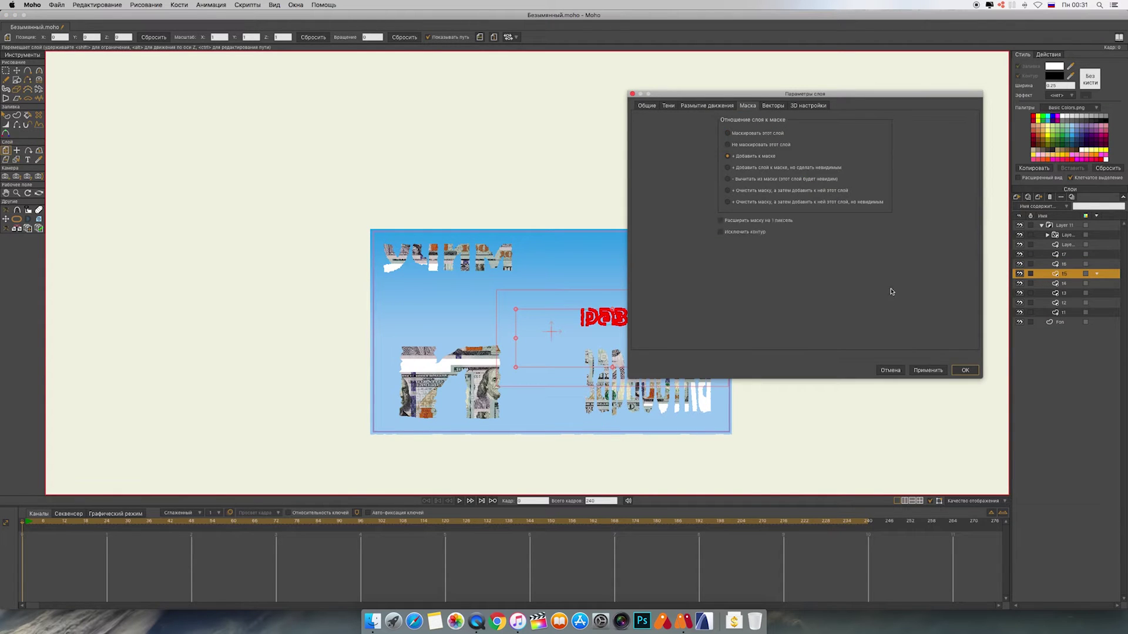
{"action": "left_click", "coordinate": [965, 370]}
- Add word layers t4 ("души") and t3 ("для") to the group mask
{"action": "double_click", "coordinate": [1050, 284]}
{"action": "left_click", "coordinate": [748, 106]}
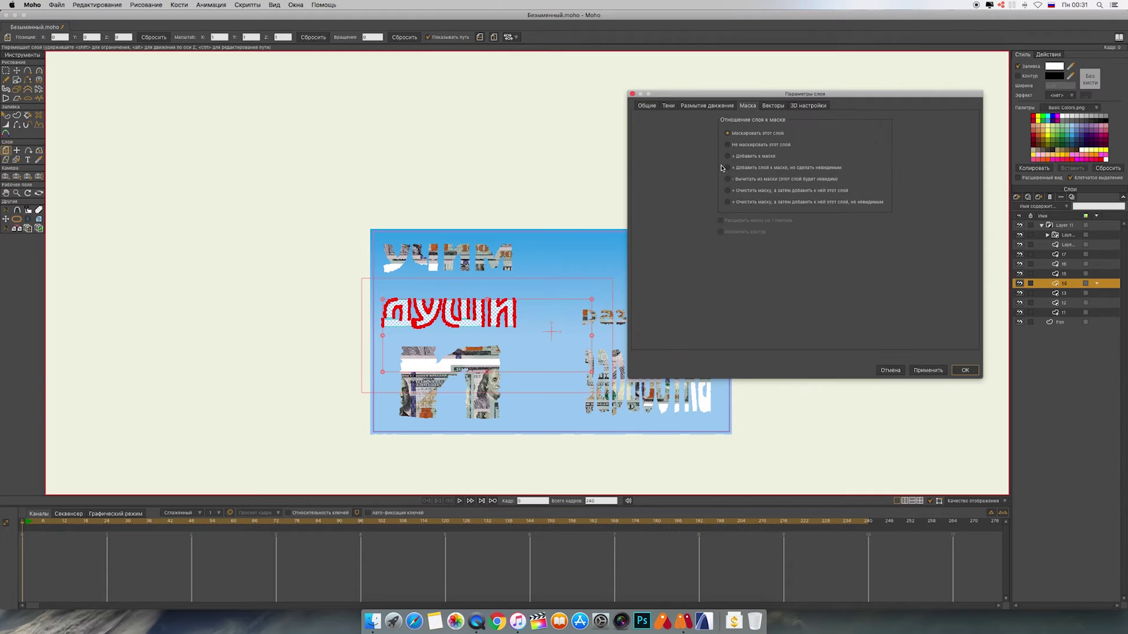
{"action": "left_click", "coordinate": [726, 167]}
{"action": "left_click", "coordinate": [965, 370]}
{"action": "double_click", "coordinate": [1018, 294]}
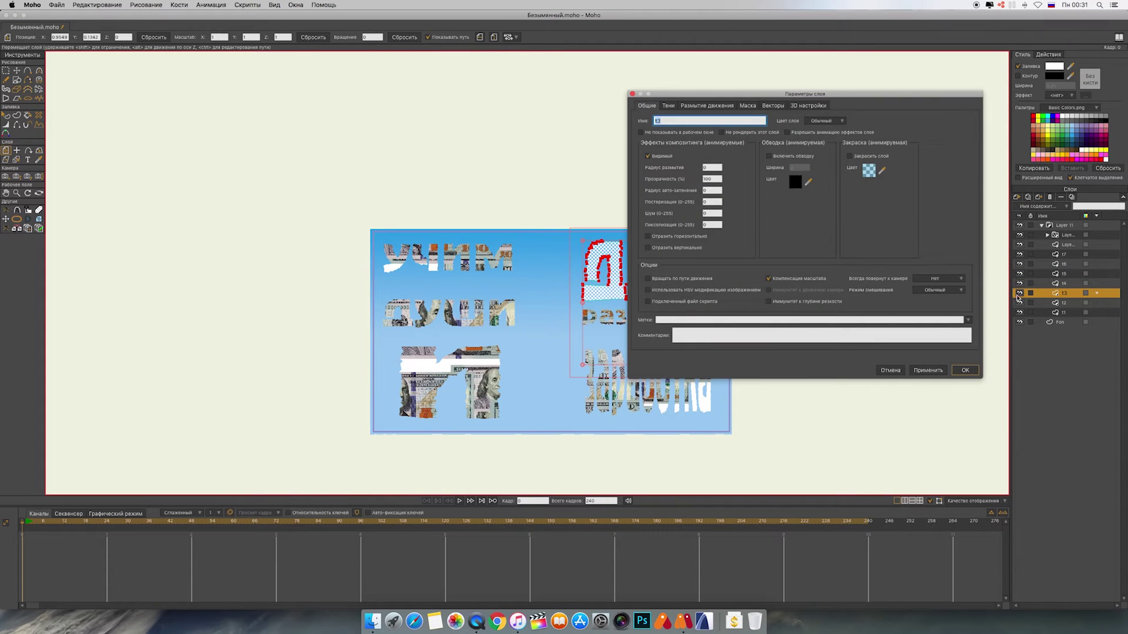
{"action": "left_click", "coordinate": [748, 106]}
{"action": "left_click", "coordinate": [726, 168]}
{"action": "left_click", "coordinate": [965, 370]}
- Set the vertical "moho 12" layer t2 to "+ Добавить к маске"
{"action": "double_click", "coordinate": [1046, 303]}
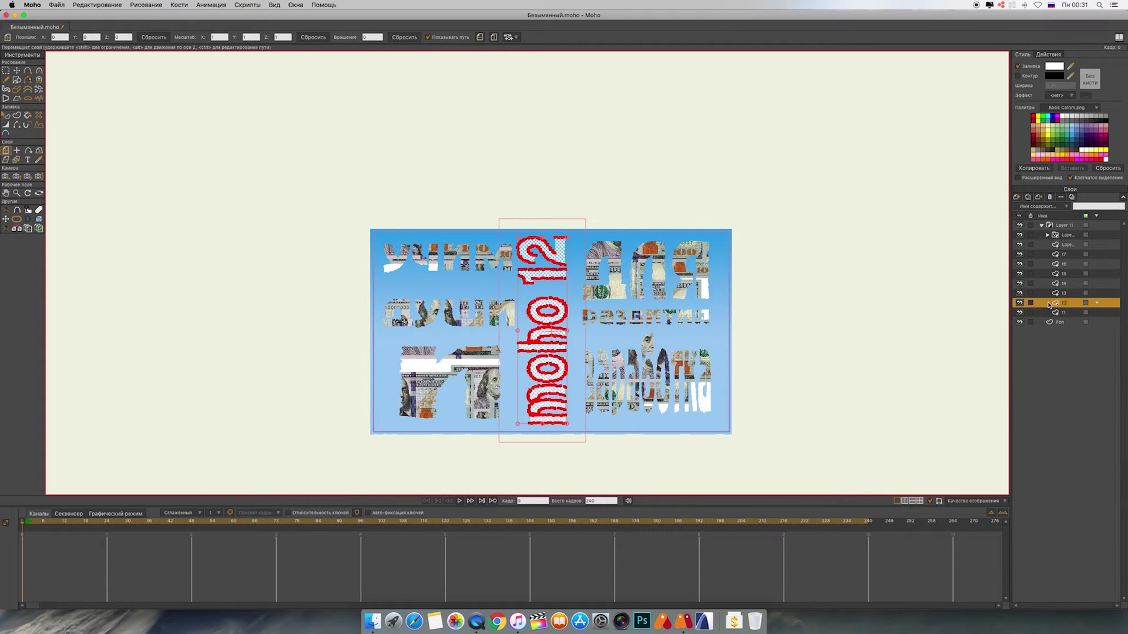
{"action": "left_click", "coordinate": [748, 106]}
{"action": "left_click", "coordinate": [727, 156]}
{"action": "left_click", "coordinate": [965, 370]}
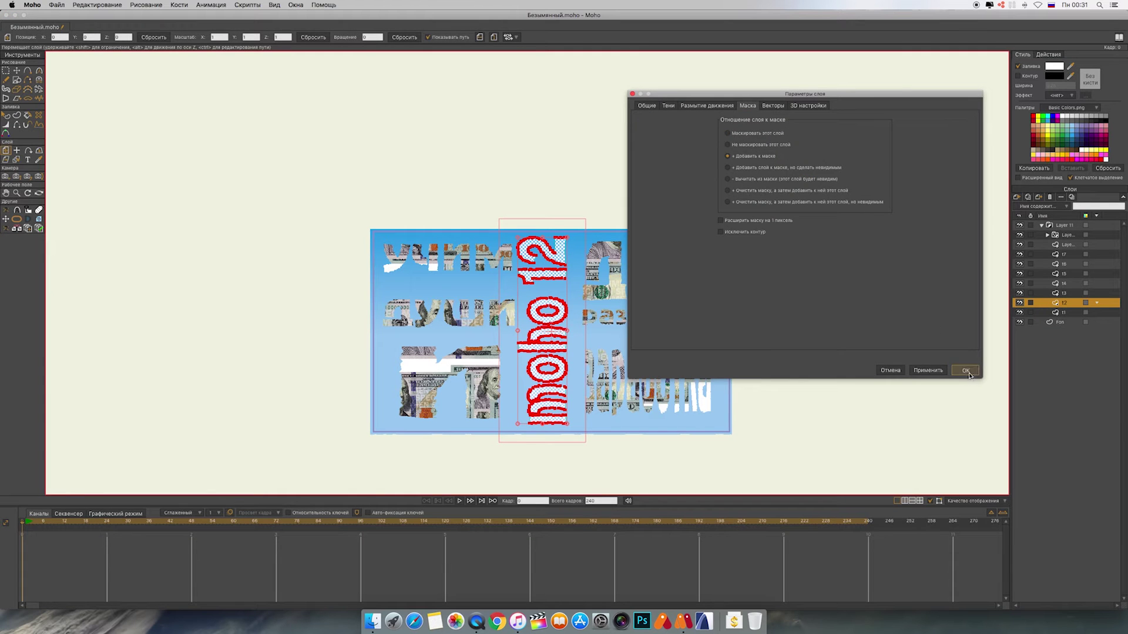
- Play the masked animation, stop it, and examine how the bills cover the words up close
{"action": "left_click", "coordinate": [460, 502]}
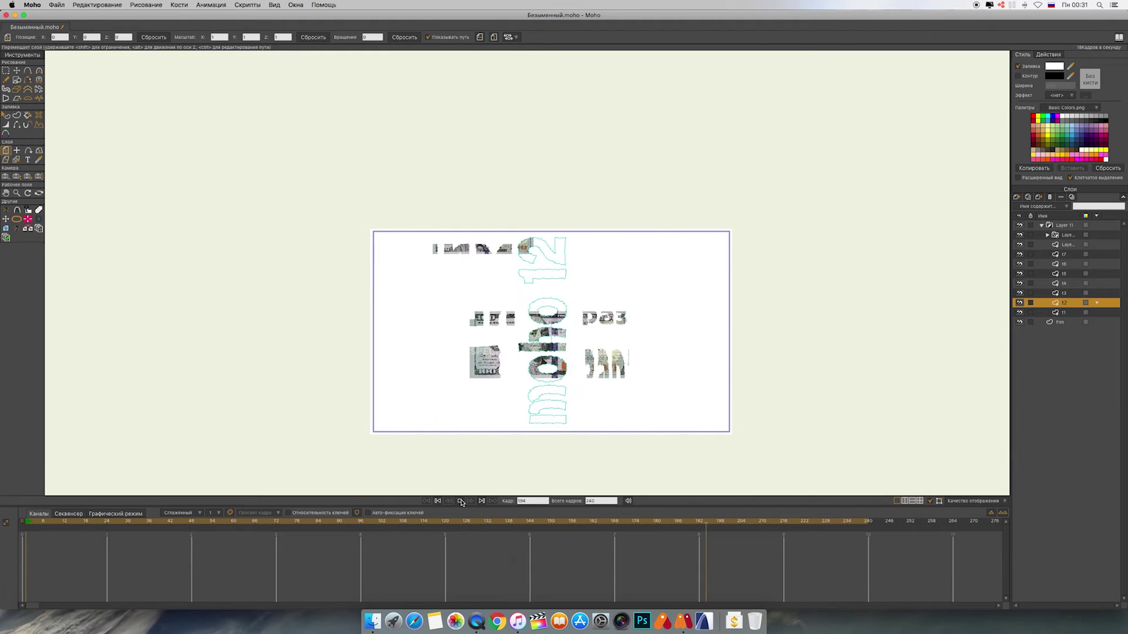
{"action": "left_click", "coordinate": [462, 501]}
{"action": "left_click_drag", "start_coordinate": [853, 391], "coordinate": [841, 357]}
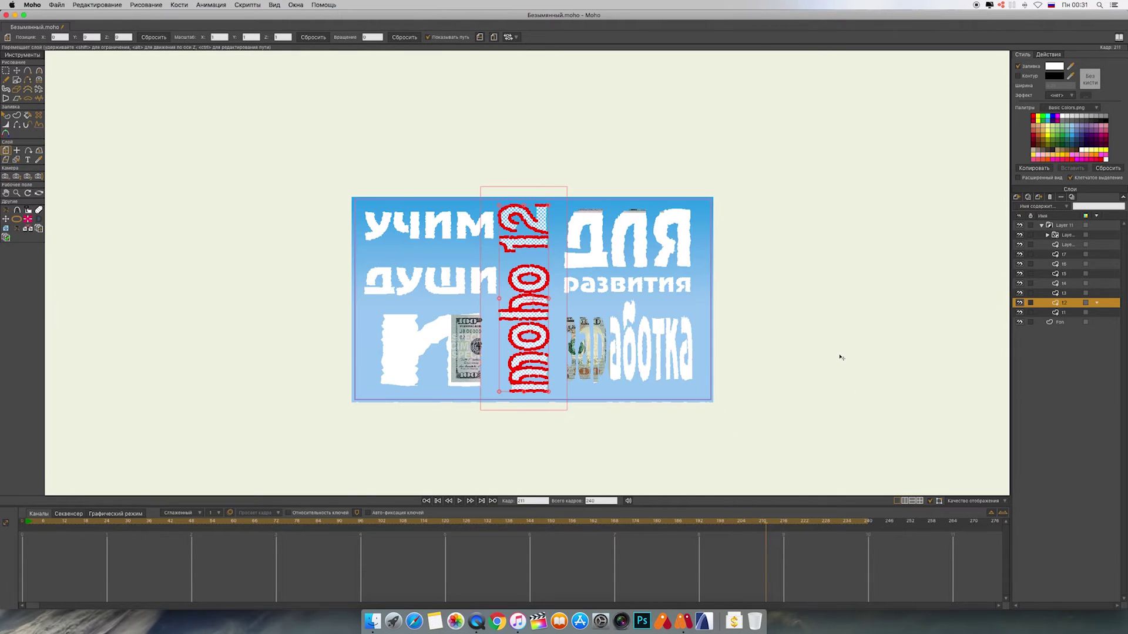
{"action": "scroll", "coordinate": [840, 357], "scroll_direction": "up", "scroll_amount": 5}
{"action": "scroll", "coordinate": [852, 376], "scroll_direction": "down", "scroll_amount": 3}
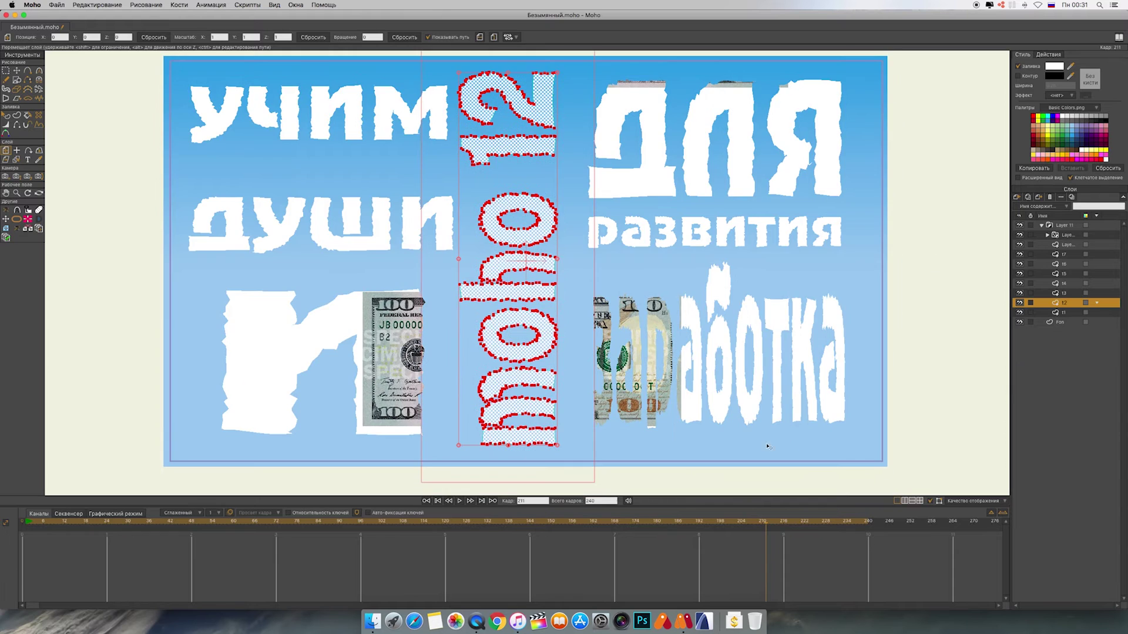
- Adjust the particle layer's settings so the bills fill the words from the first frame, and play the animation from the start
{"action": "left_click", "coordinate": [459, 501]}
{"action": "left_click", "coordinate": [459, 501]}
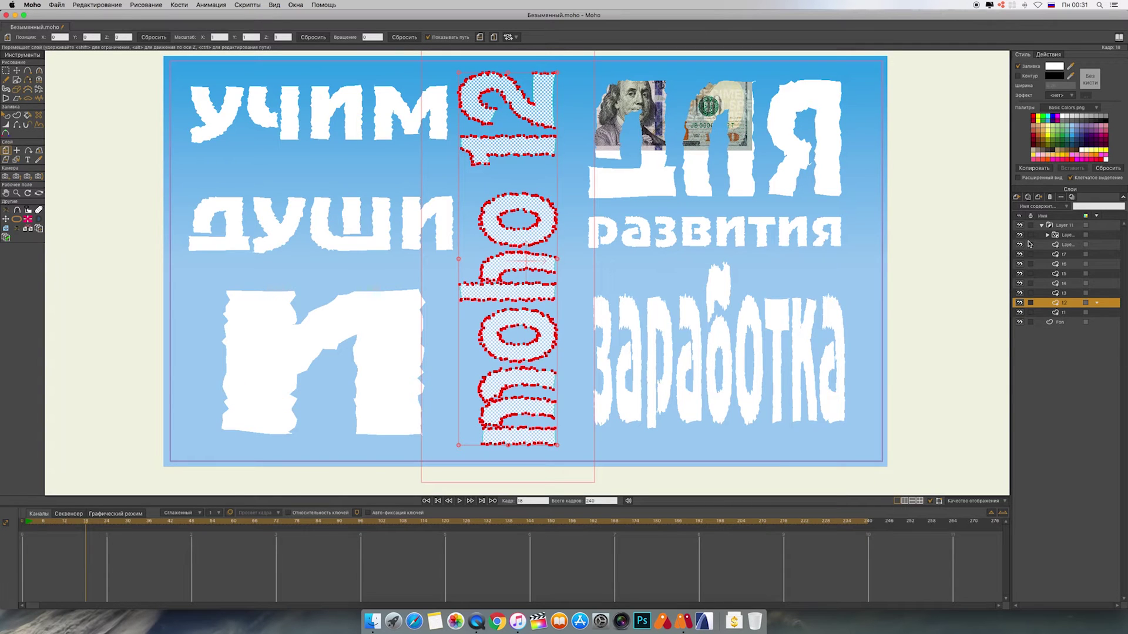
{"action": "left_click", "coordinate": [1055, 236]}
{"action": "left_click", "coordinate": [4, 70]}
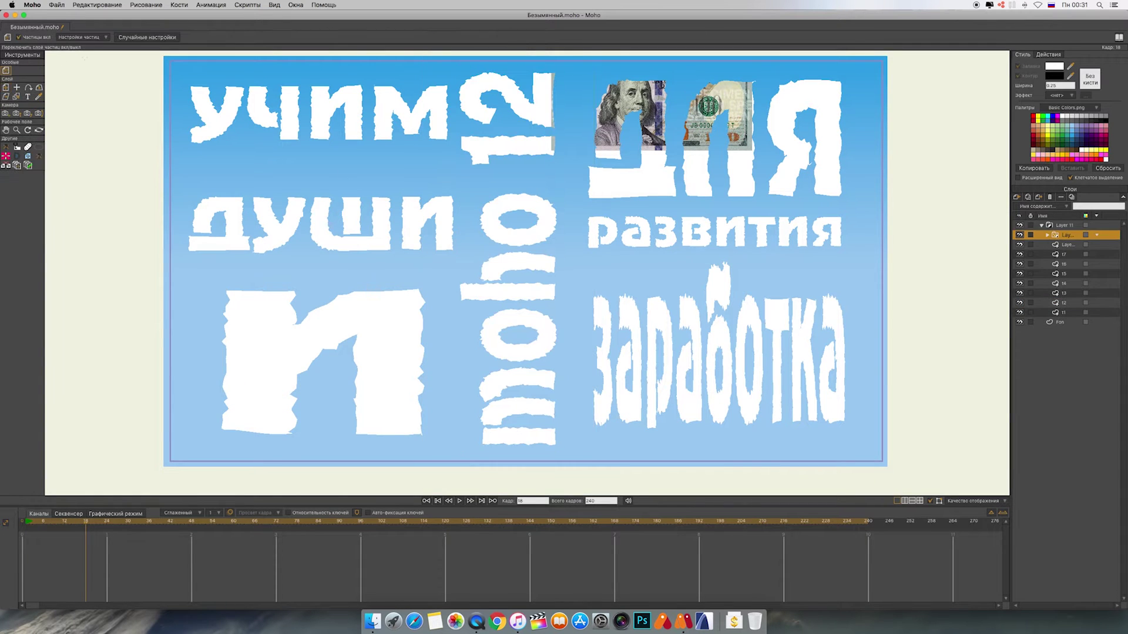
{"action": "left_click", "coordinate": [99, 38]}
{"action": "scroll", "coordinate": [122, 60], "scroll_direction": "up", "scroll_amount": 3}
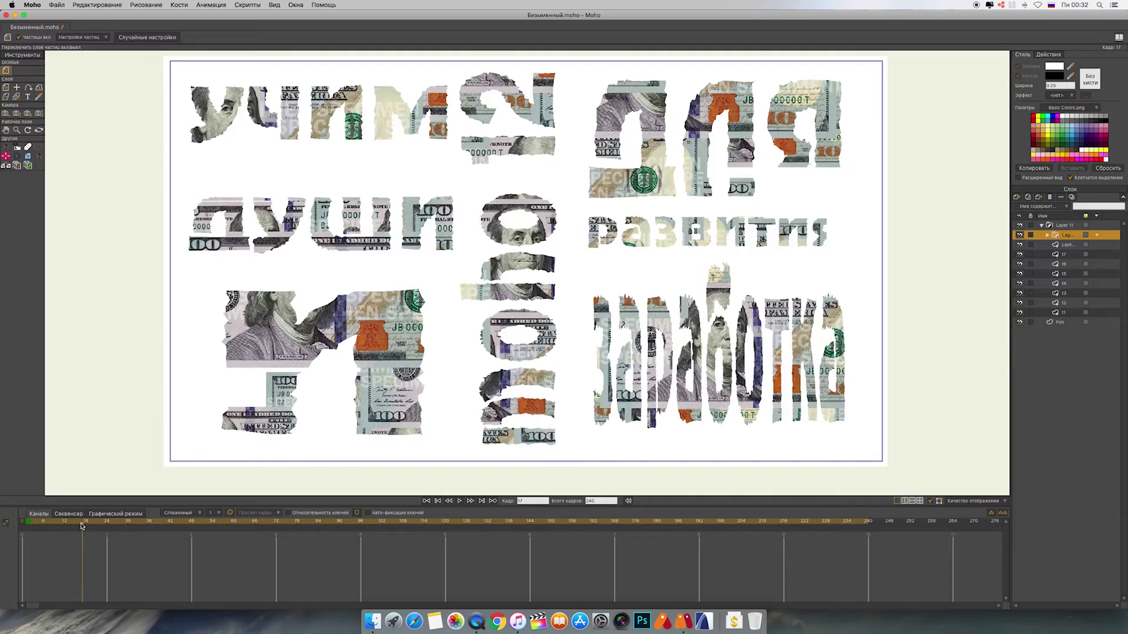
{"action": "left_click_drag", "start_coordinate": [85, 522], "coordinate": [3, 520]}
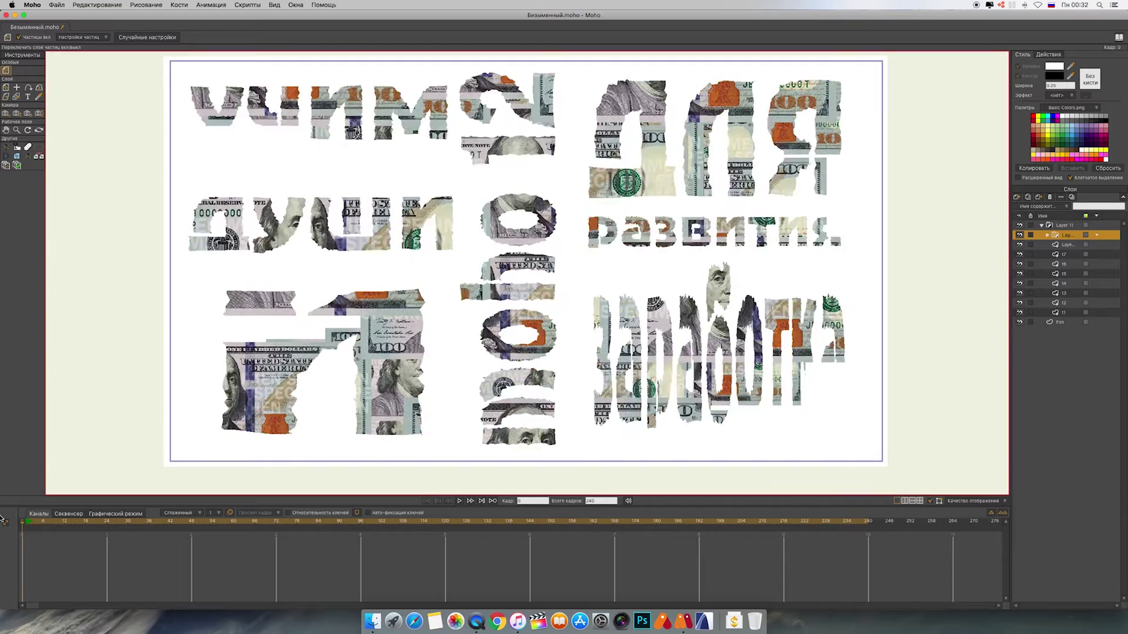
{"action": "left_click", "coordinate": [460, 501]}
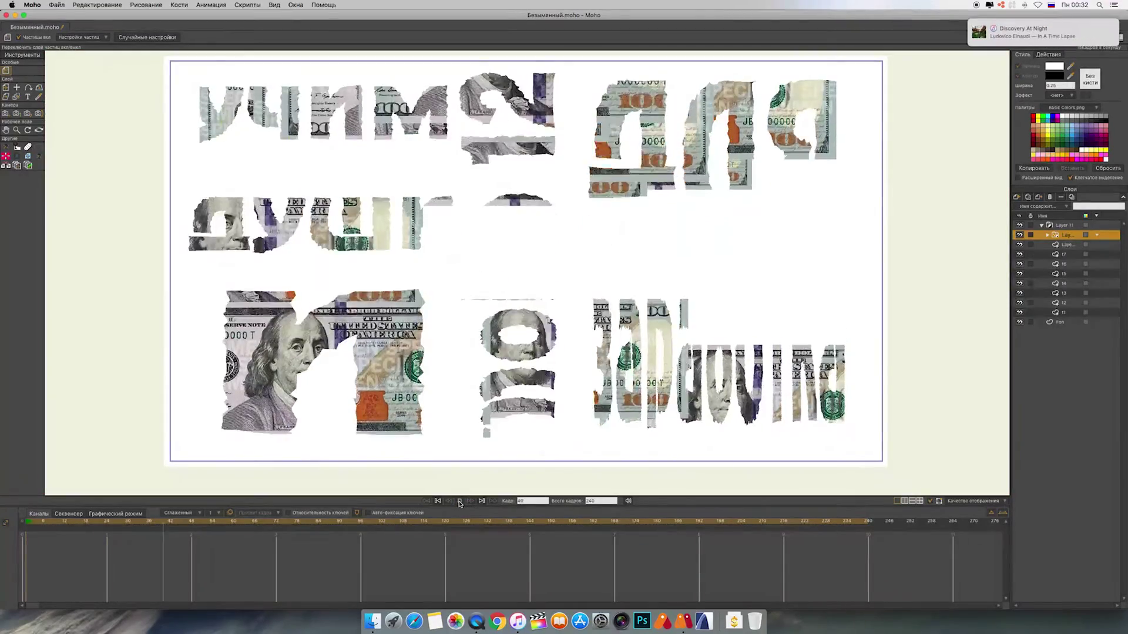
{"action": "left_click", "coordinate": [459, 501]}
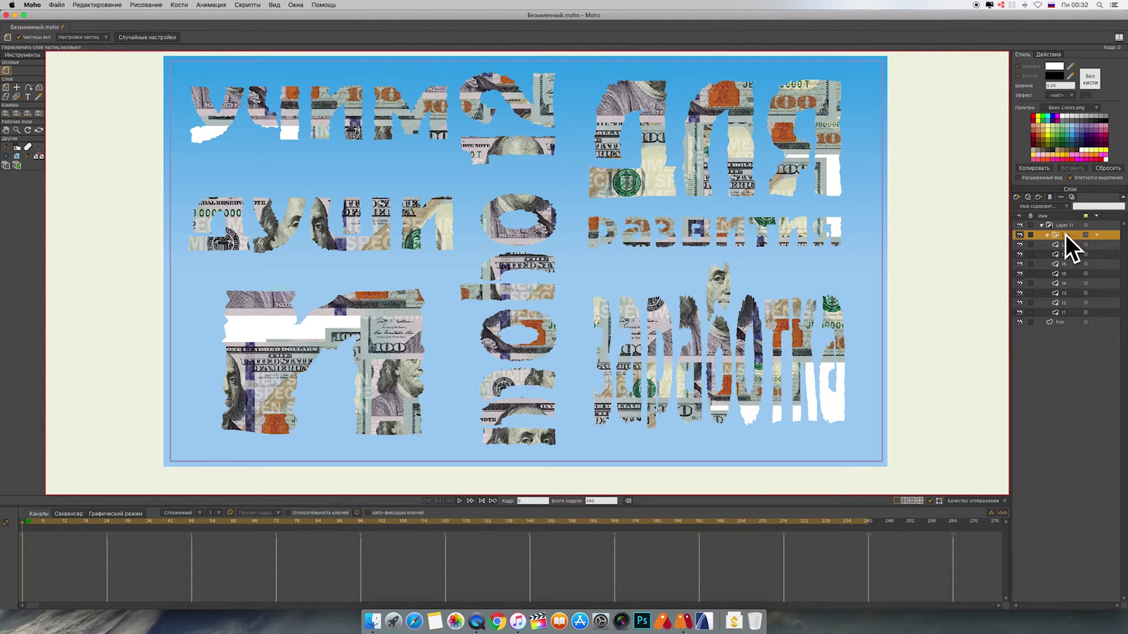
- Hide the particle layer and shift the points of "учим" (t1) horizontally out of the frame on its left side
{"action": "double_click", "coordinate": [1098, 237]}
{"action": "left_click", "coordinate": [1105, 381]}
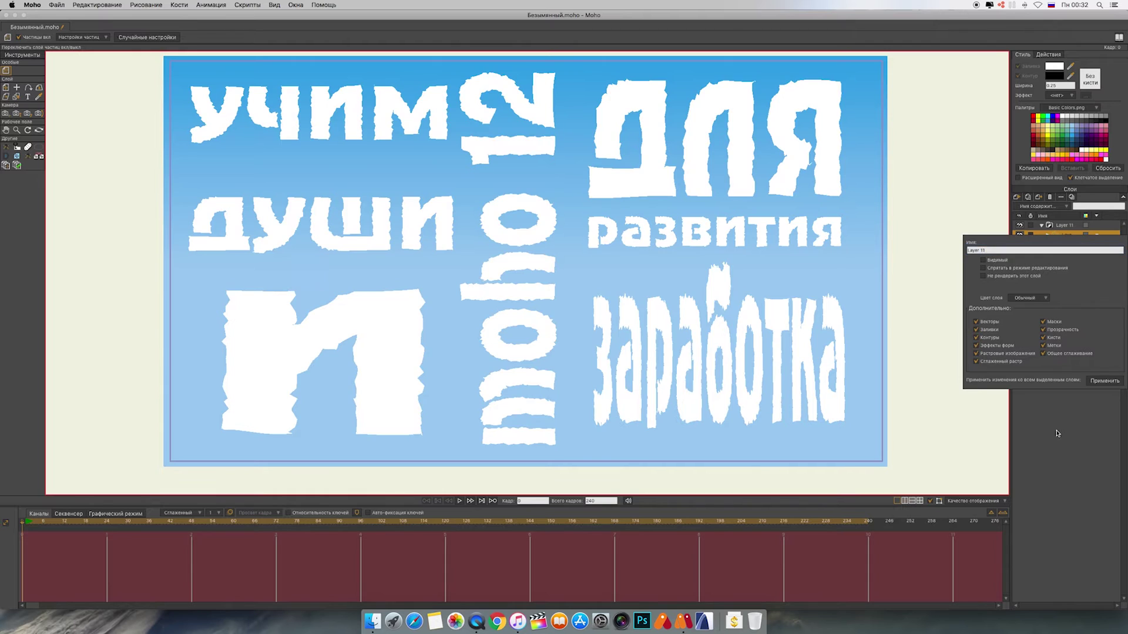
{"action": "left_click", "coordinate": [1046, 313]}
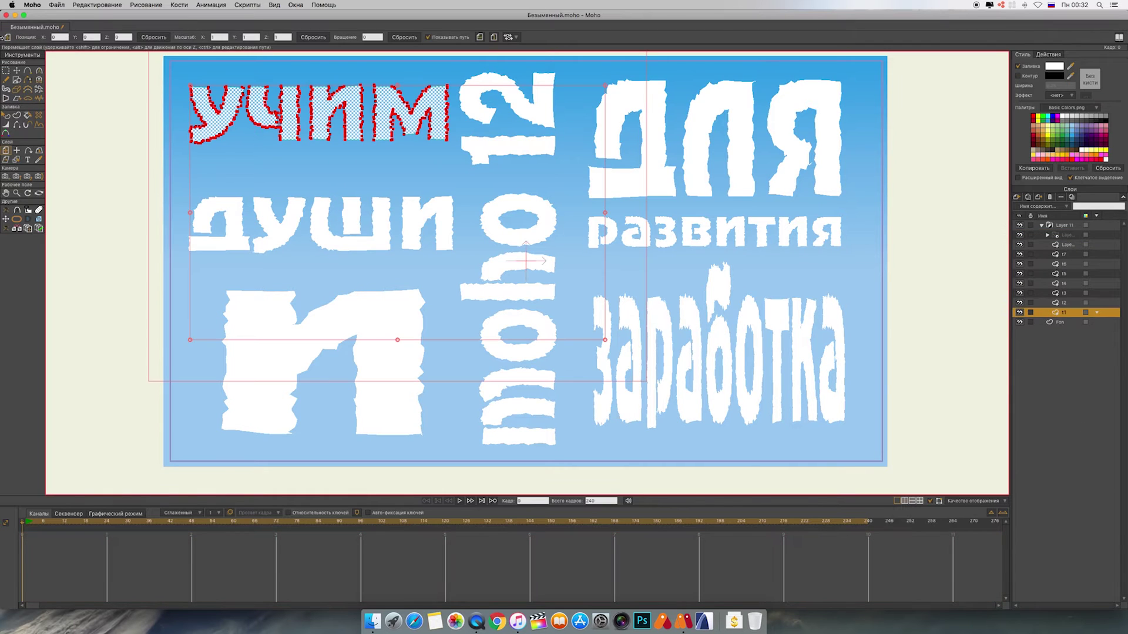
{"action": "scroll", "coordinate": [152, 150], "scroll_direction": "down", "scroll_amount": 3}
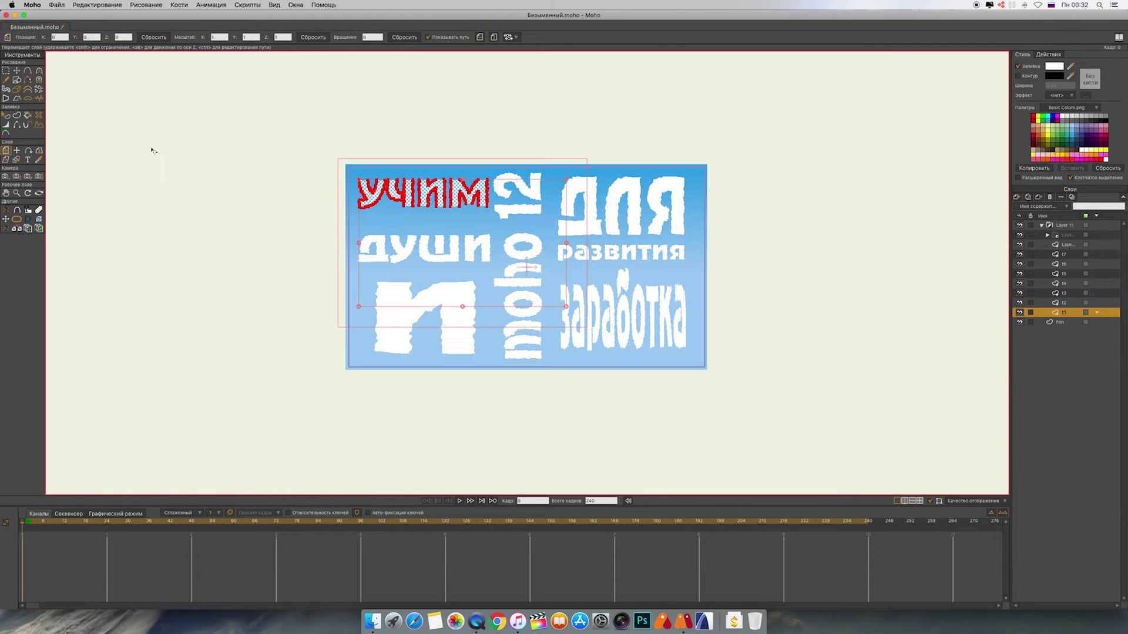
{"action": "left_click", "coordinate": [17, 71]}
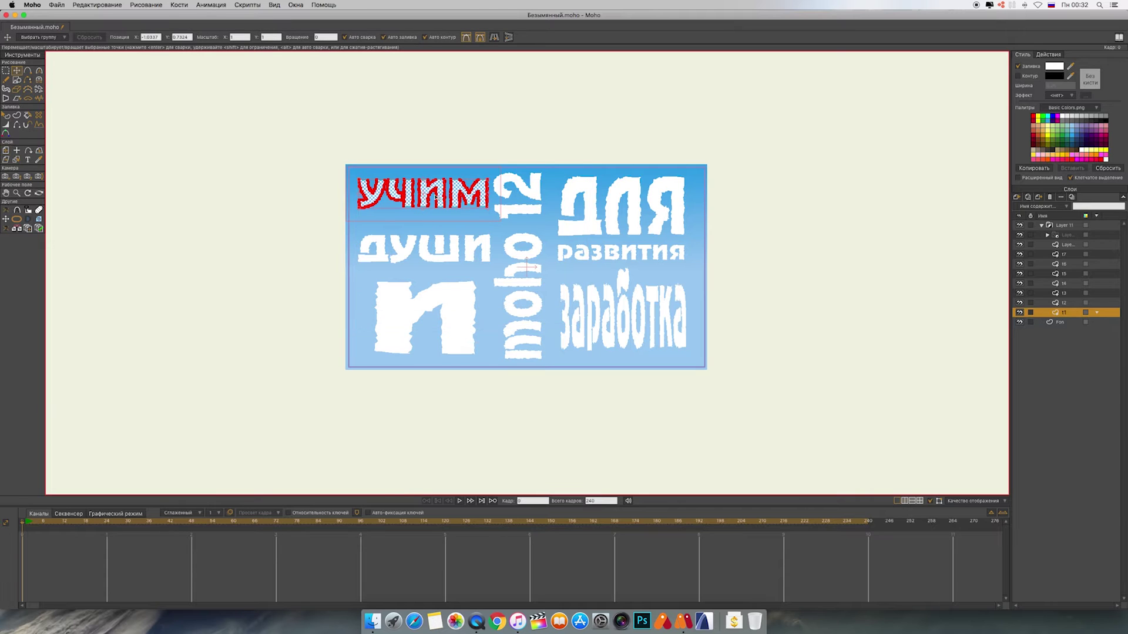
{"action": "left_click_drag", "start_coordinate": [436, 197], "coordinate": [242, 197]}
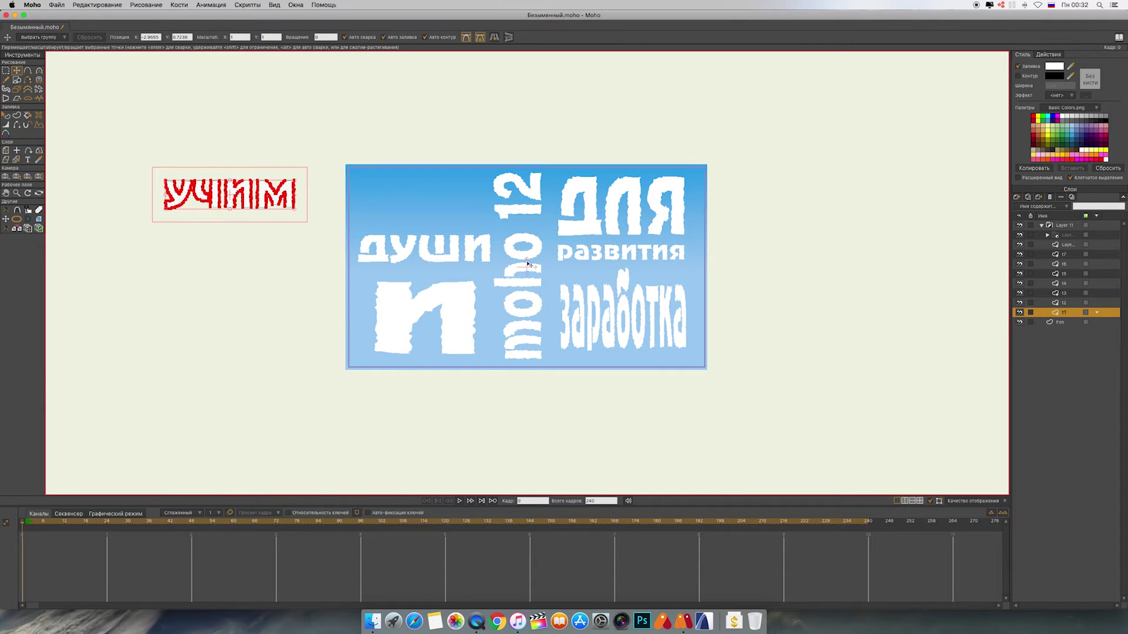
- Move the vertical "moho 12" (t2) below the frame and the word "для" (t3) above it
{"action": "left_click", "coordinate": [1063, 302]}
{"action": "left_click_drag", "start_coordinate": [526, 259], "coordinate": [531, 499]}
{"action": "key", "text": "super+z"}
{"action": "left_click", "coordinate": [1051, 294]}
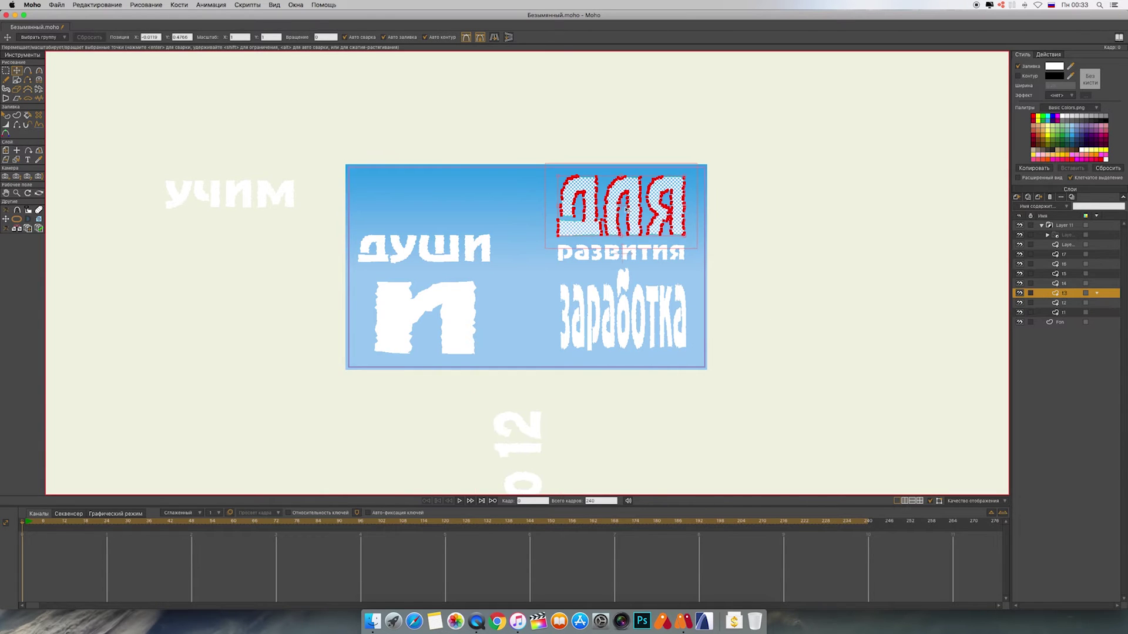
{"action": "left_click_drag", "start_coordinate": [626, 209], "coordinate": [626, 101]}
- Move "души" (t4) and the single letter (t6) out of the frame to the left and "развития" (t5) to the right
{"action": "left_click", "coordinate": [1045, 283]}
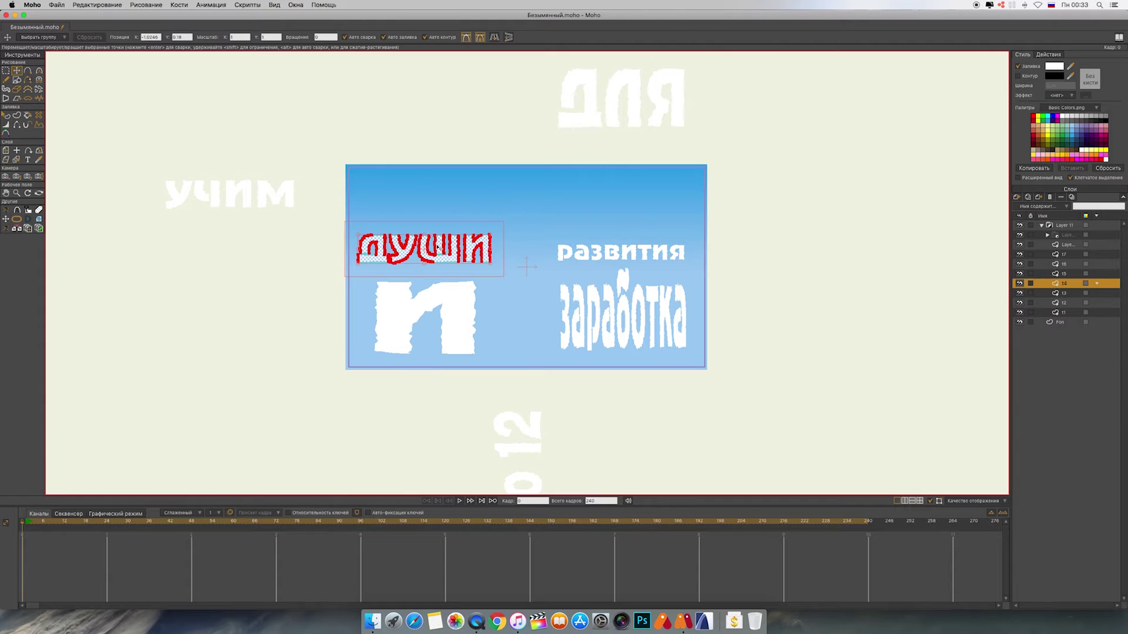
{"action": "left_click_drag", "start_coordinate": [425, 249], "coordinate": [231, 249]}
{"action": "left_click", "coordinate": [1045, 274]}
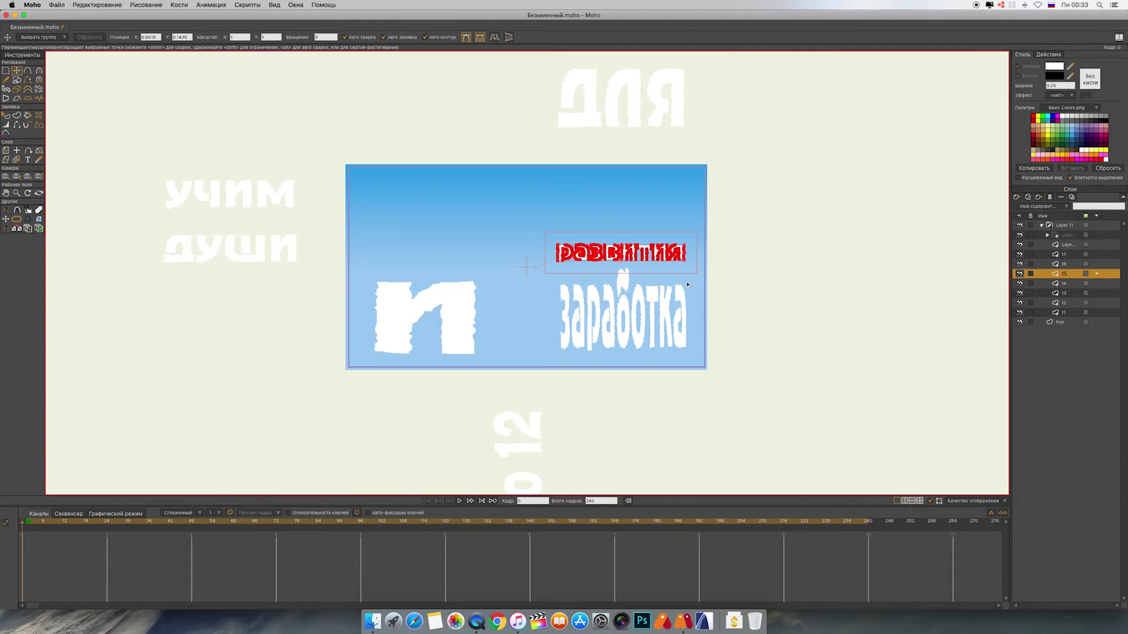
{"action": "left_click_drag", "start_coordinate": [624, 255], "coordinate": [785, 255]}
{"action": "left_click", "coordinate": [1035, 265]}
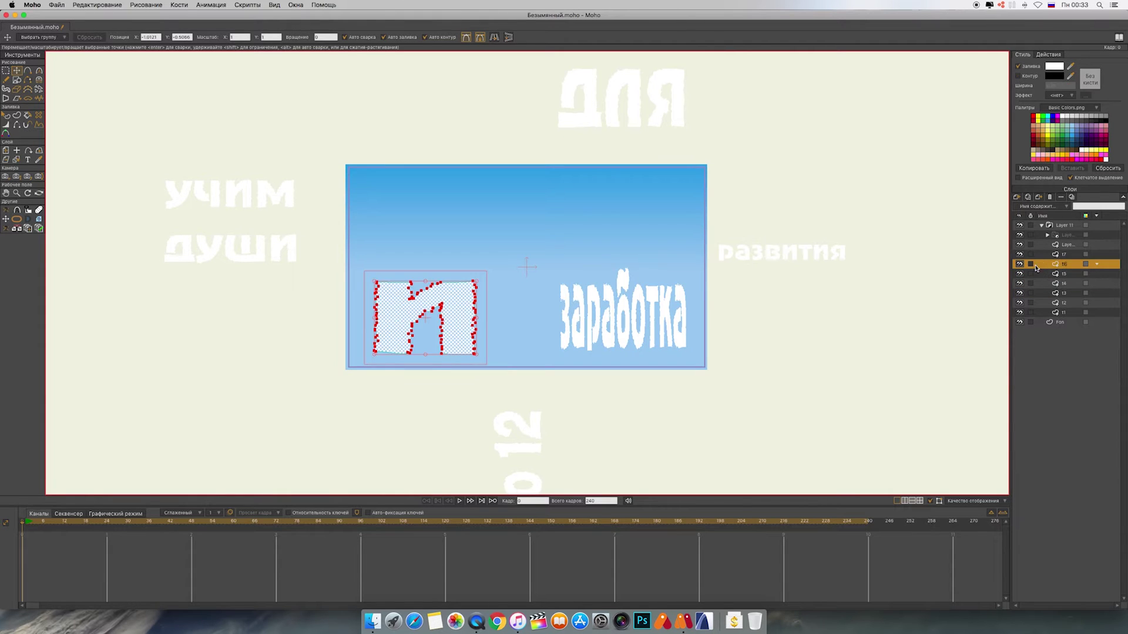
{"action": "left_click_drag", "start_coordinate": [458, 314], "coordinate": [276, 314]}
- Select all points of "заработка" (t7) and move the word out of the frame to the right
{"action": "left_click", "coordinate": [1045, 255]}
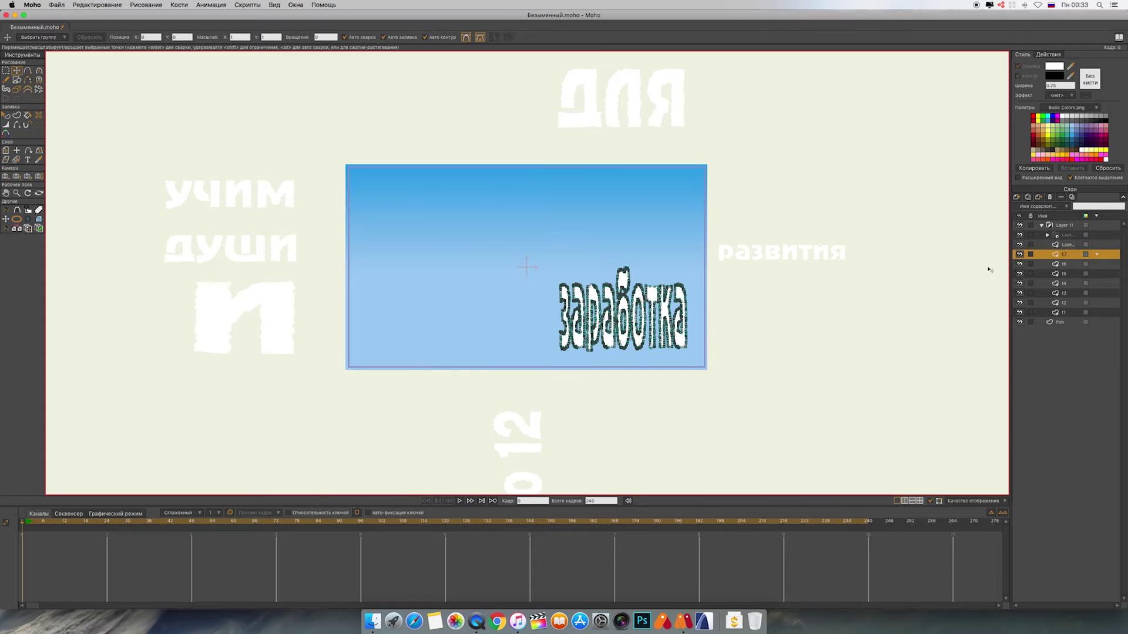
{"action": "left_click", "coordinate": [615, 318]}
{"action": "key", "text": "g"}
{"action": "left_click_drag", "start_coordinate": [541, 274], "coordinate": [707, 374]}
{"action": "key", "text": "t"}
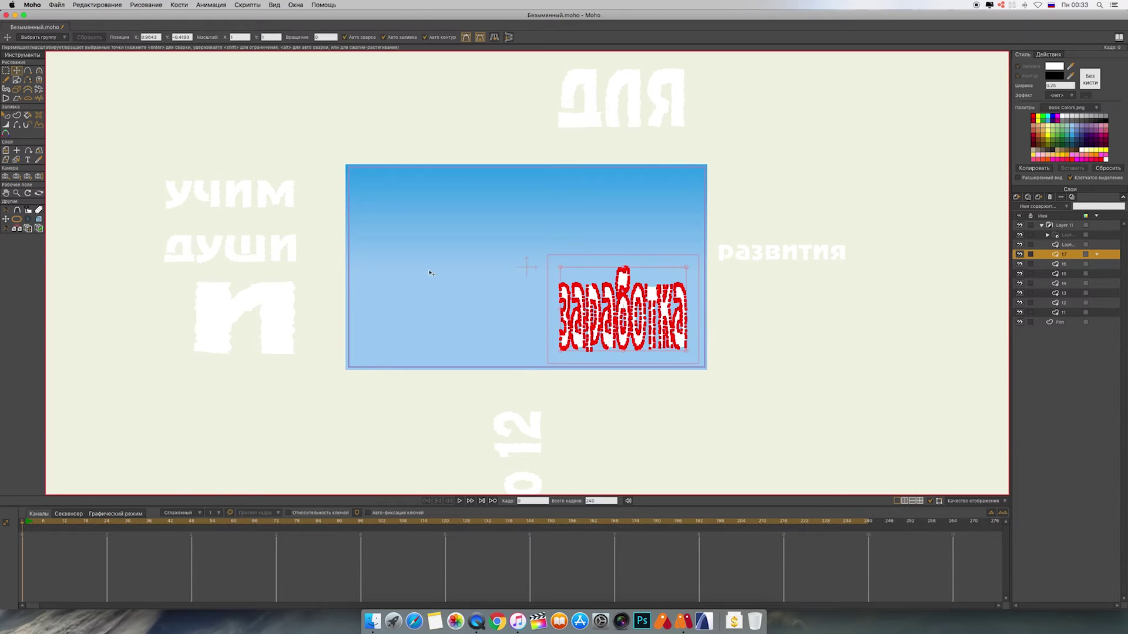
{"action": "left_click_drag", "start_coordinate": [623, 309], "coordinate": [787, 310]}
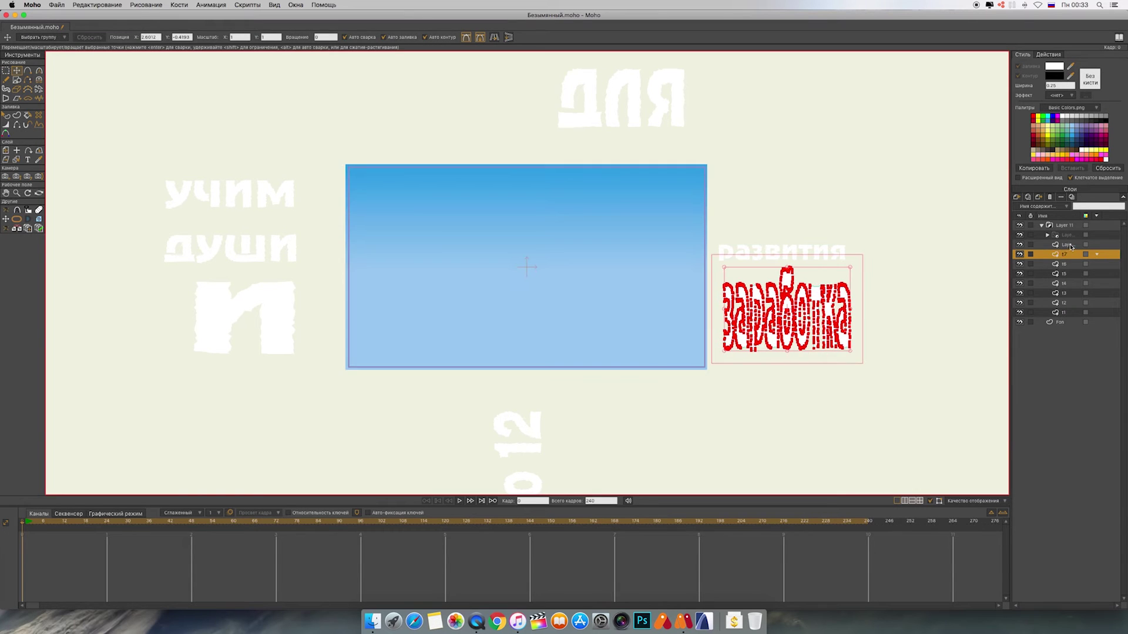
- Delete the empty vector layer above t7 in the masked group
{"action": "left_click", "coordinate": [1069, 245]}
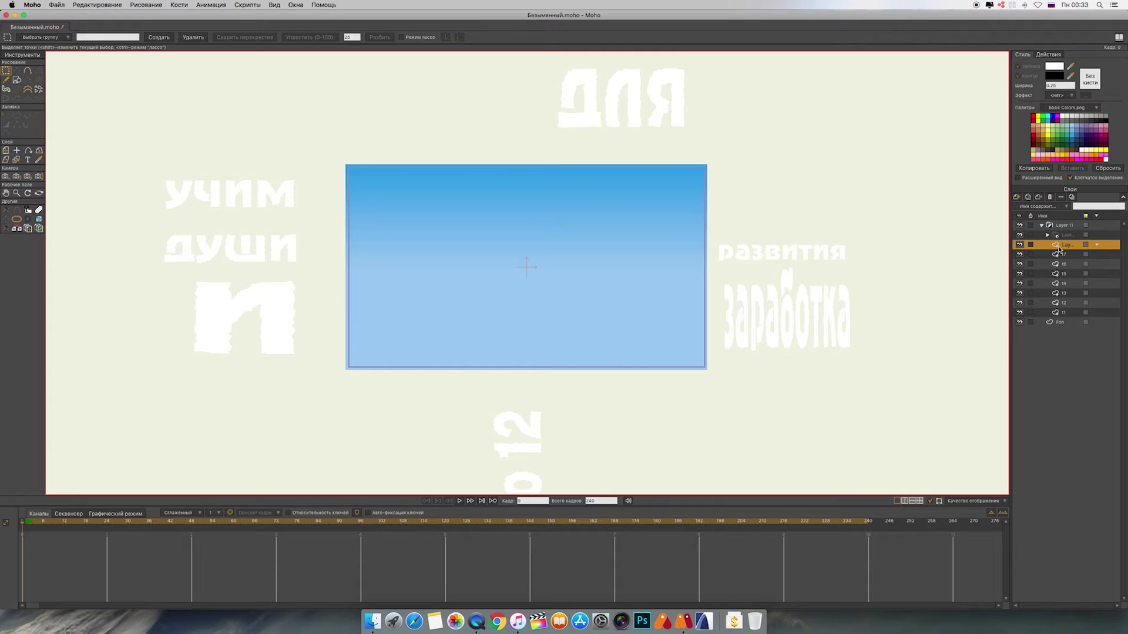
{"action": "right_click", "coordinate": [1058, 248]}
{"action": "left_click", "coordinate": [1086, 261]}
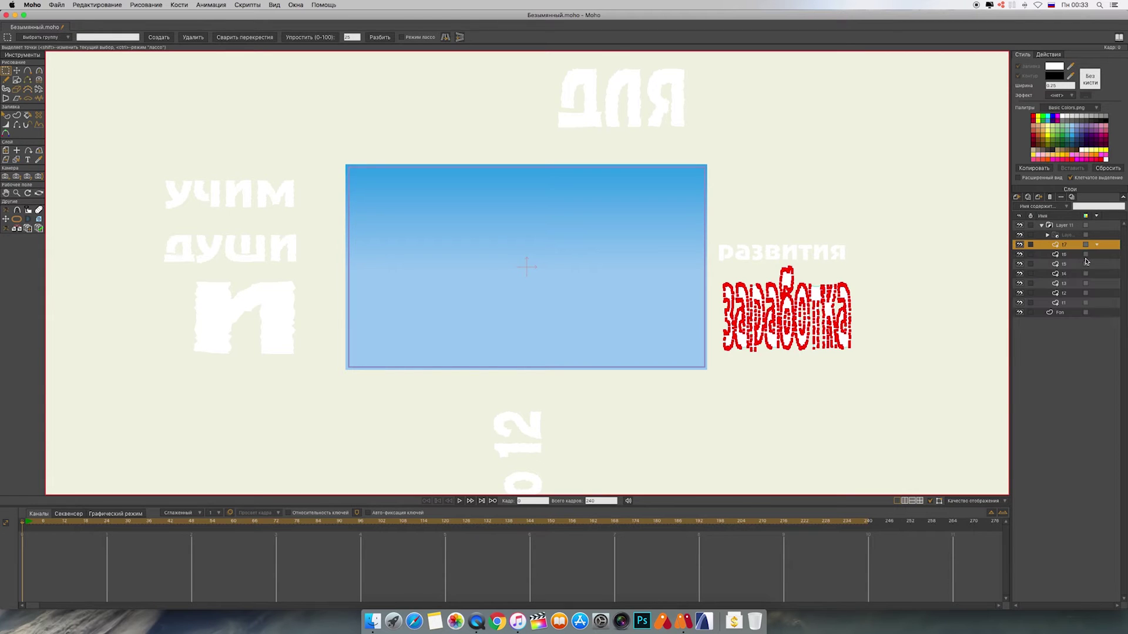
- At frame 7, move the points of "учим" (t1) back into the upper left corner of the blue background
{"action": "left_click", "coordinate": [1071, 303]}
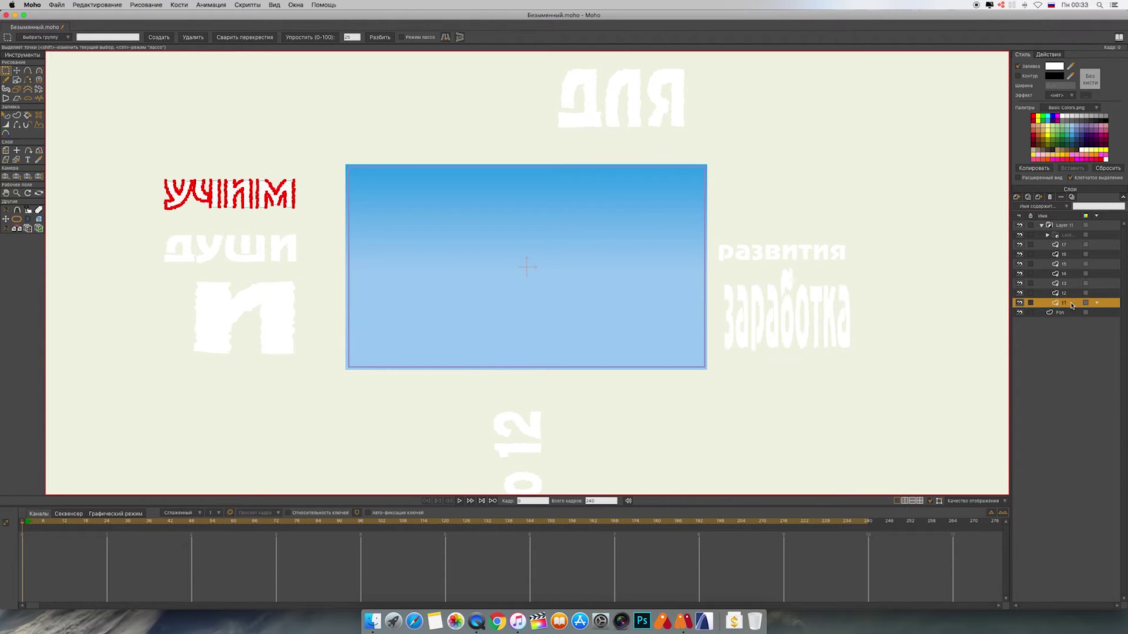
{"action": "left_click_drag", "start_coordinate": [24, 525], "coordinate": [54, 529]}
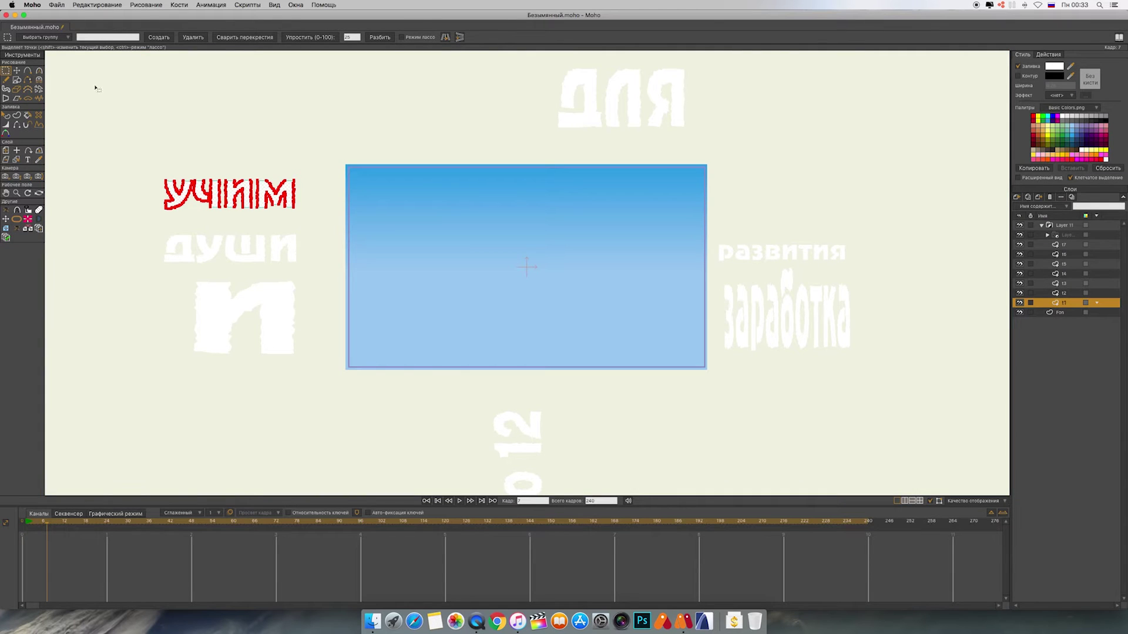
{"action": "key", "text": "t"}
{"action": "left_click_drag", "start_coordinate": [231, 201], "coordinate": [427, 203]}
- At frame 24, move "moho 12" (t2) up into the scene and nudge "учим" slightly left to clear it
{"action": "left_click_drag", "start_coordinate": [48, 527], "coordinate": [107, 525]}
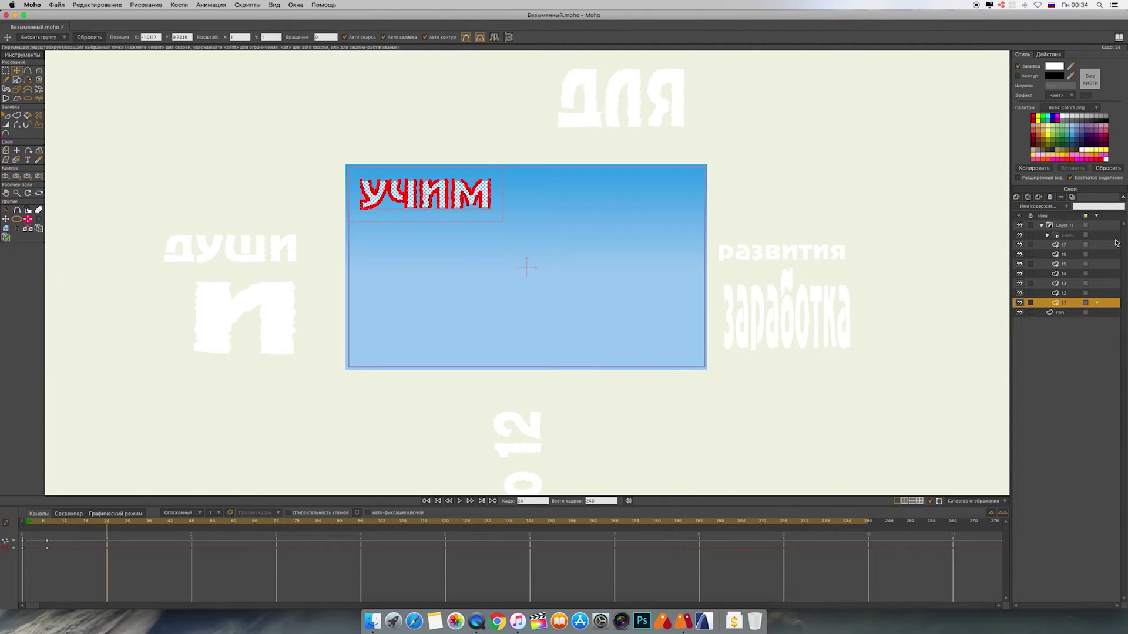
{"action": "left_click", "coordinate": [1043, 294]}
{"action": "left_click_drag", "start_coordinate": [544, 480], "coordinate": [544, 240]}
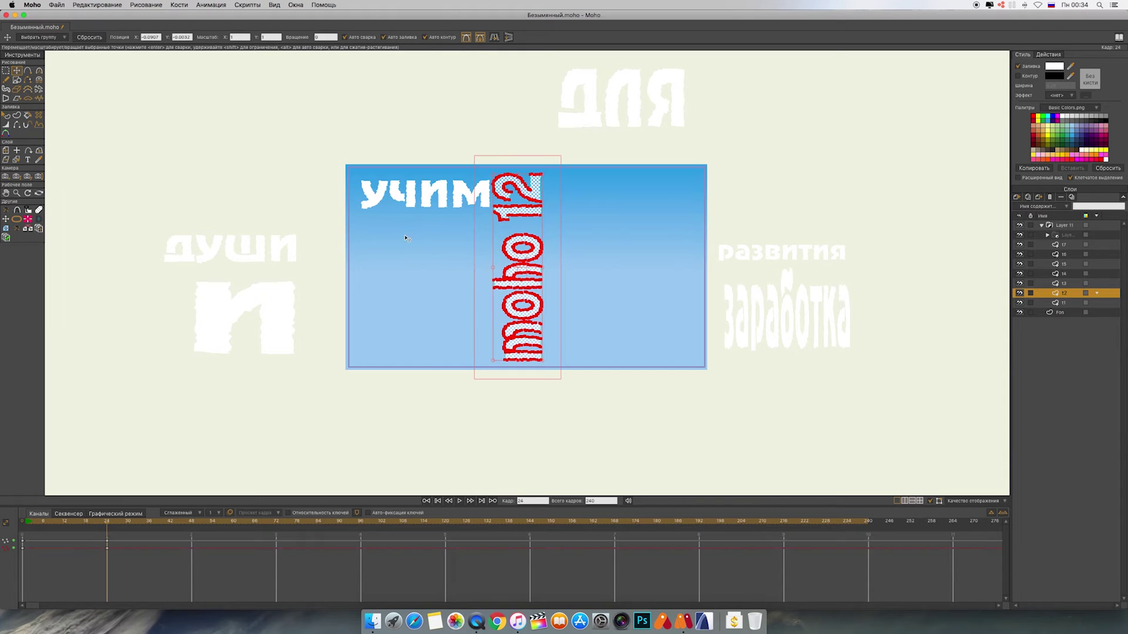
{"action": "left_click", "coordinate": [1050, 303]}
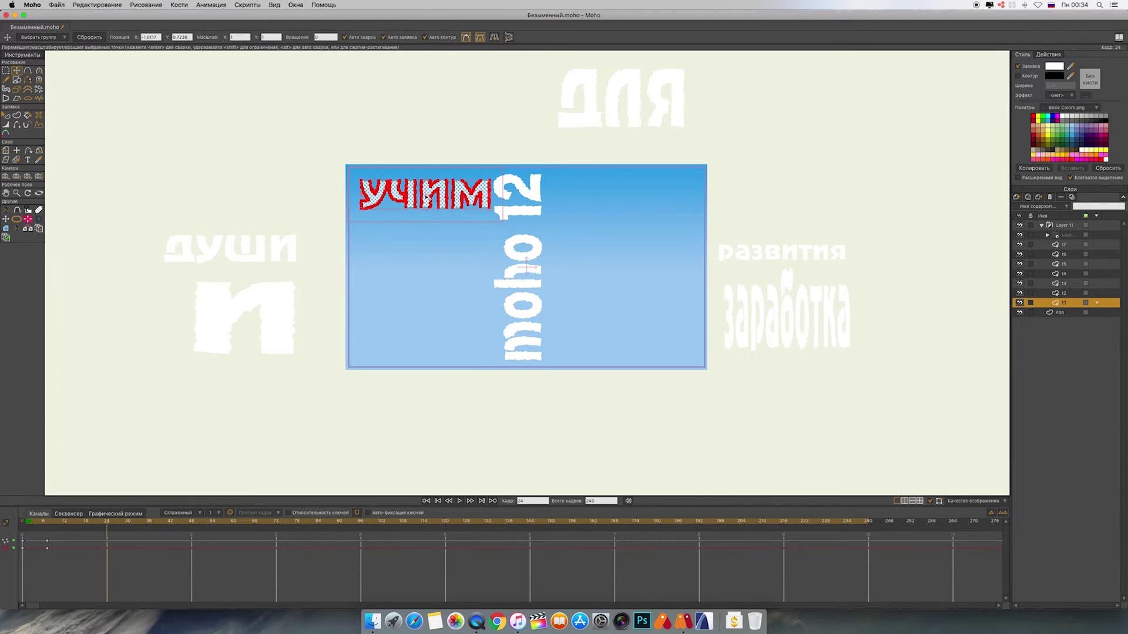
{"action": "left_click_drag", "start_coordinate": [427, 200], "coordinate": [424, 200]}
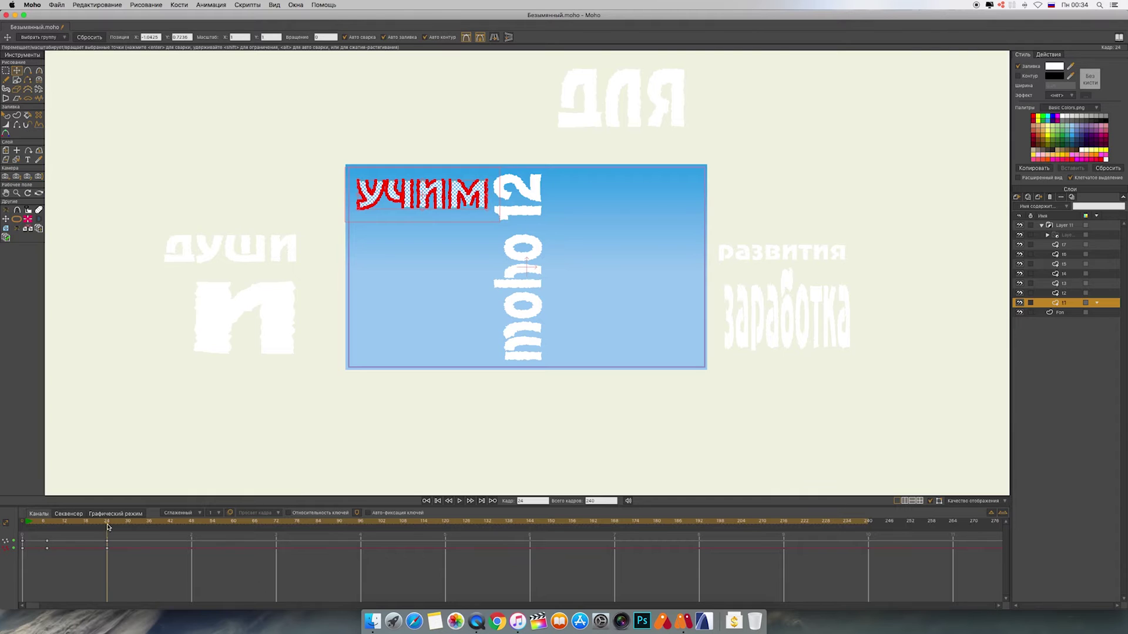
- At frame 36, move the word "для" (t3) down into the upper right area of the blue background
{"action": "left_click_drag", "start_coordinate": [108, 527], "coordinate": [150, 529]}
{"action": "left_click", "coordinate": [1044, 293]}
{"action": "left_click", "coordinate": [1044, 284]}
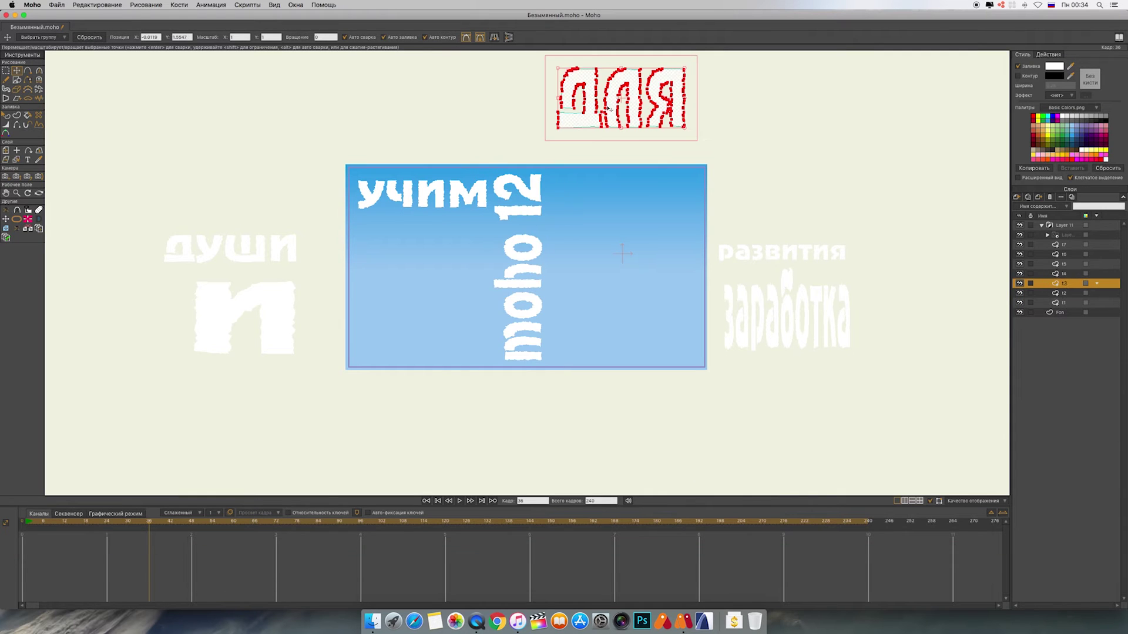
{"action": "left_click_drag", "start_coordinate": [635, 97], "coordinate": [639, 205]}
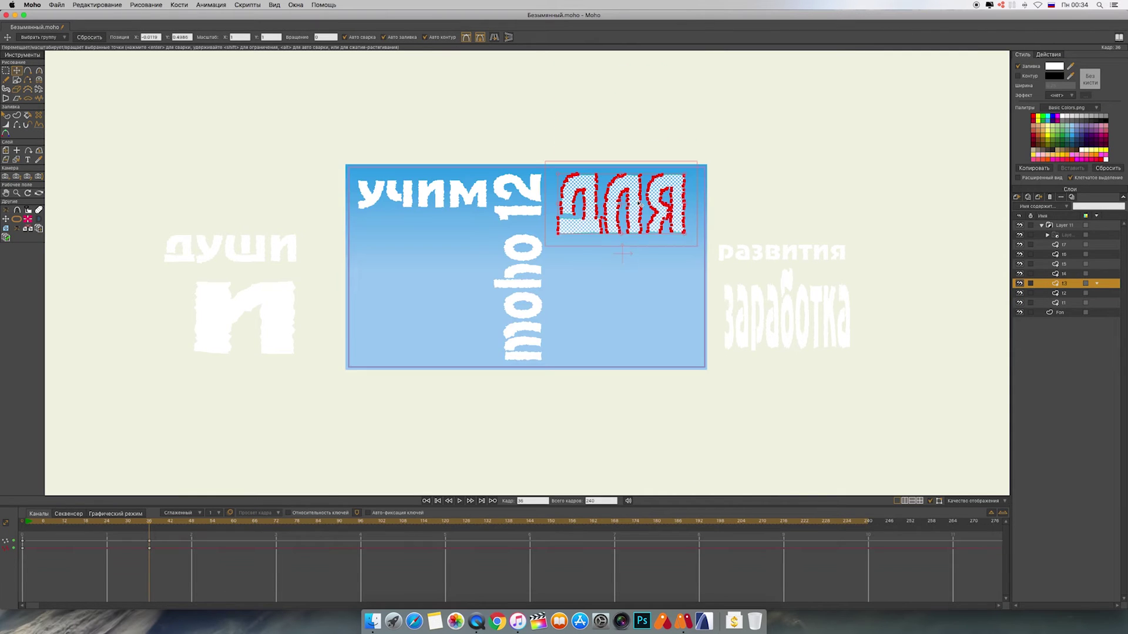
- At frame 48, rotate the word "души" (t4) upside down while it stays outside the frame
{"action": "left_click_drag", "start_coordinate": [150, 522], "coordinate": [191, 521]}
{"action": "left_click", "coordinate": [1050, 274]}
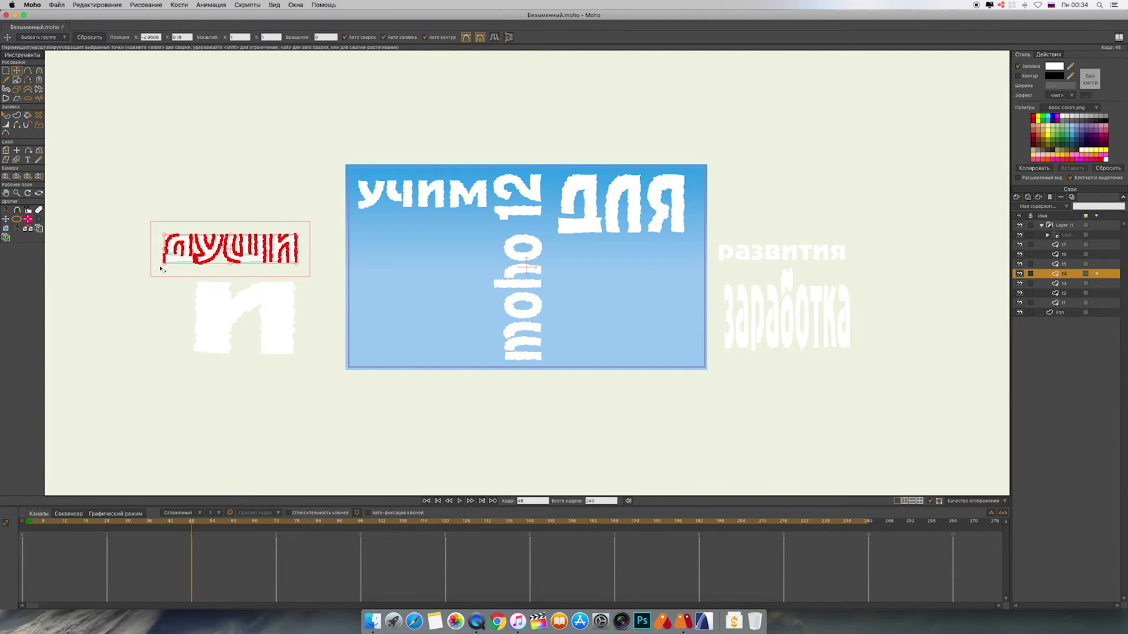
{"action": "left_click_drag", "start_coordinate": [163, 269], "coordinate": [326, 243]}
- At frame 54, move "души" into the scene below "учим" and rotate it back upright
{"action": "left_click_drag", "start_coordinate": [191, 526], "coordinate": [213, 528]}
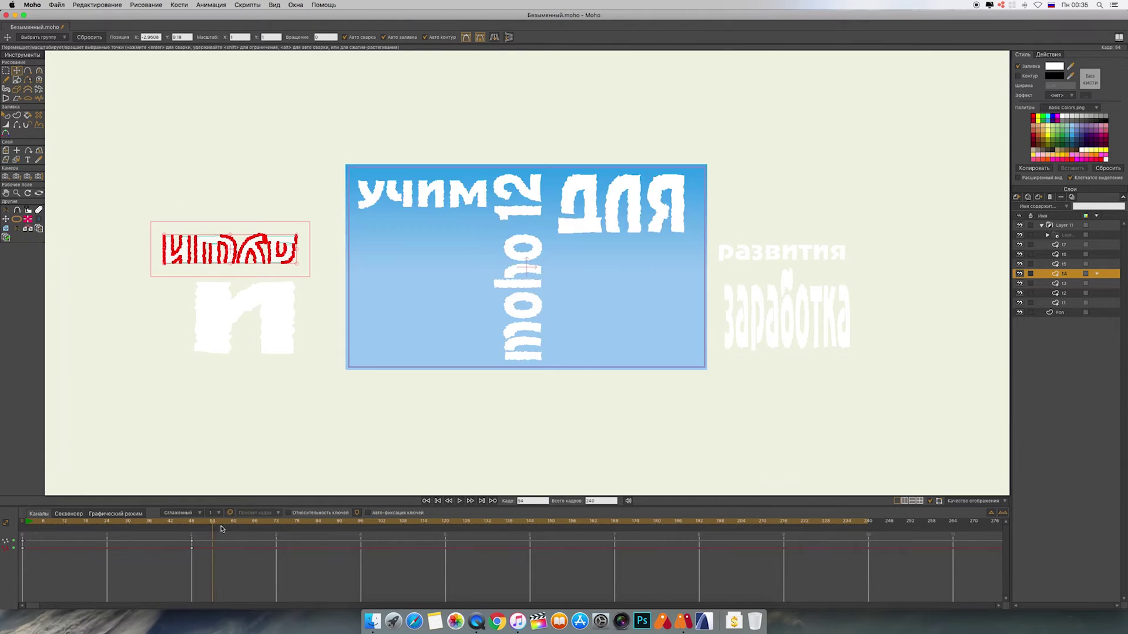
{"action": "left_click_drag", "start_coordinate": [227, 252], "coordinate": [418, 272]}
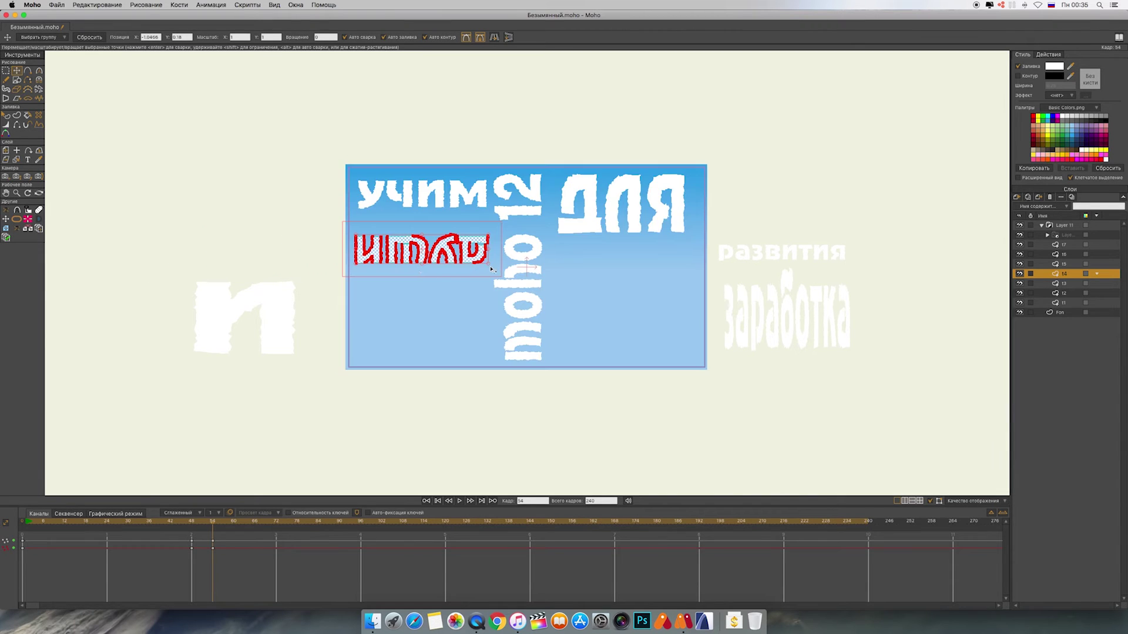
{"action": "left_click_drag", "start_coordinate": [493, 270], "coordinate": [349, 245]}
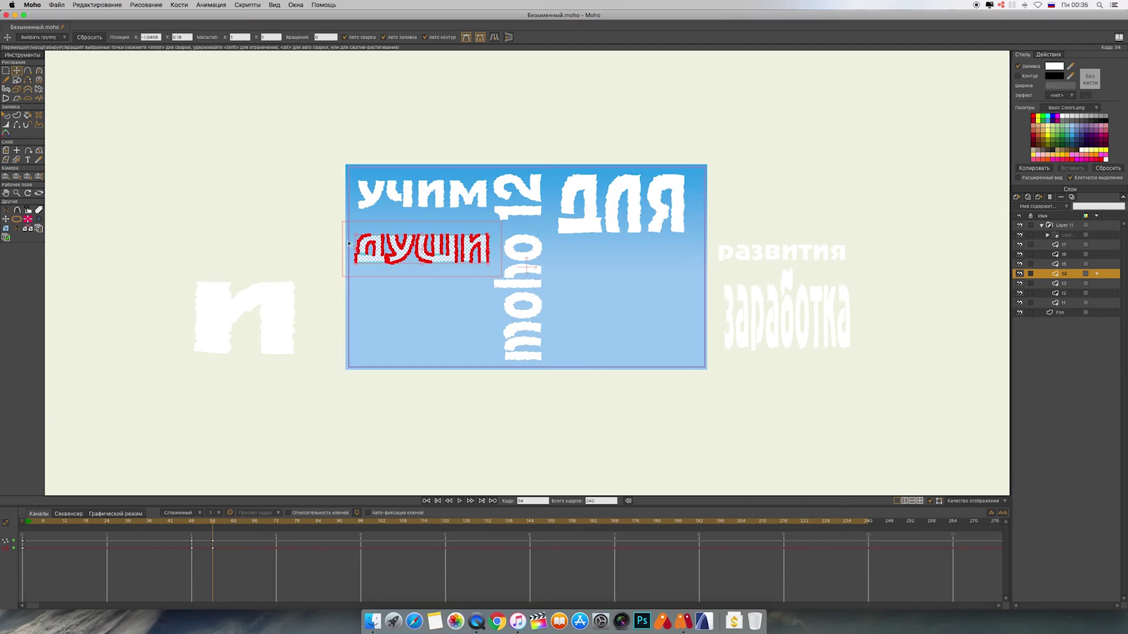
- At frame 72, move the word "развития" (t5) left into the scene beneath "для"
{"action": "left_click", "coordinate": [1043, 265]}
{"action": "left_click_drag", "start_coordinate": [213, 527], "coordinate": [276, 527]}
{"action": "left_click_drag", "start_coordinate": [787, 255], "coordinate": [625, 253]}
{"action": "left_click", "coordinate": [631, 253]}
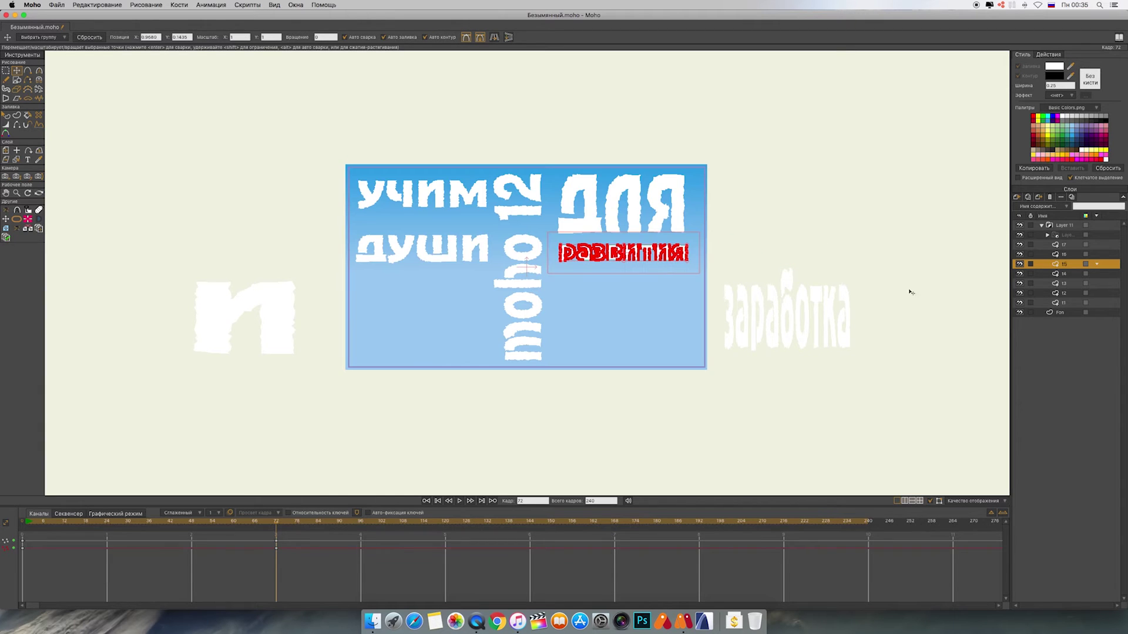
- At frame 72, rotate the single letter on layer t6 while it stays outside the frame
{"action": "left_click", "coordinate": [1045, 255]}
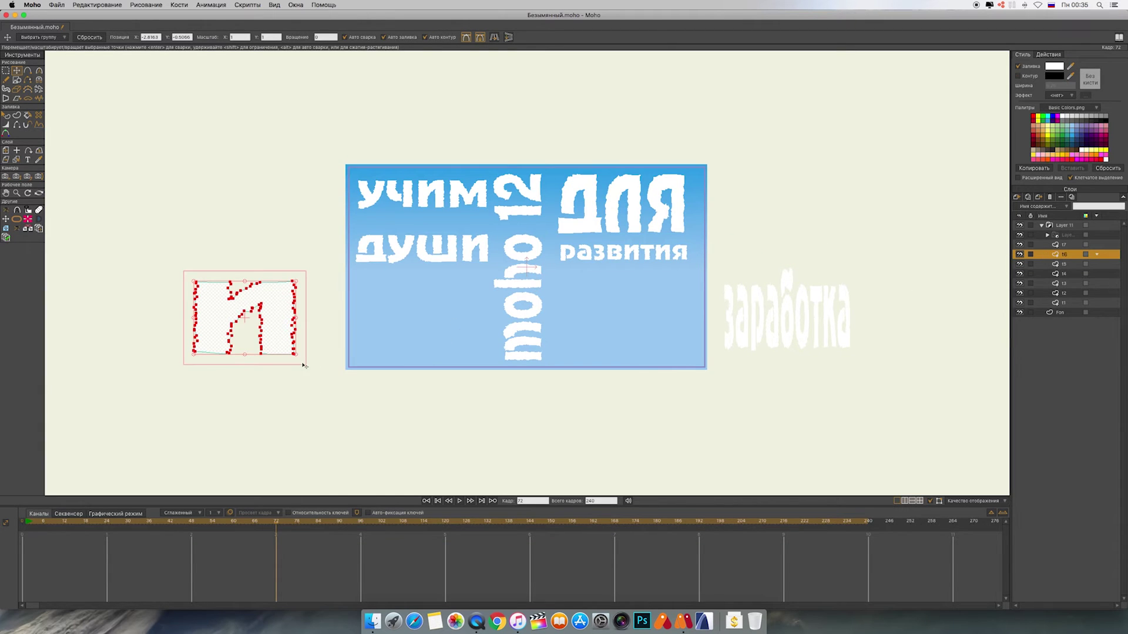
{"action": "left_click_drag", "start_coordinate": [301, 361], "coordinate": [170, 347]}
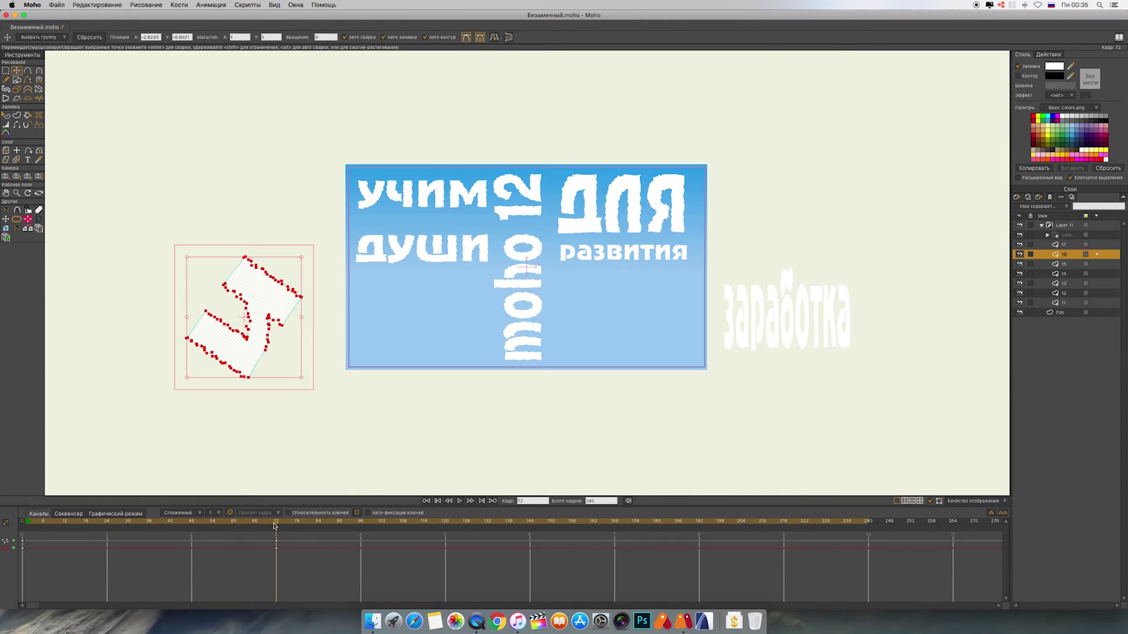
- Swing the letter on layer t6 partly into the scene at frame 83, and set it upright beneath "души" at frame 89
{"action": "left_click_drag", "start_coordinate": [274, 527], "coordinate": [314, 523]}
{"action": "left_click_drag", "start_coordinate": [297, 306], "coordinate": [320, 394]}
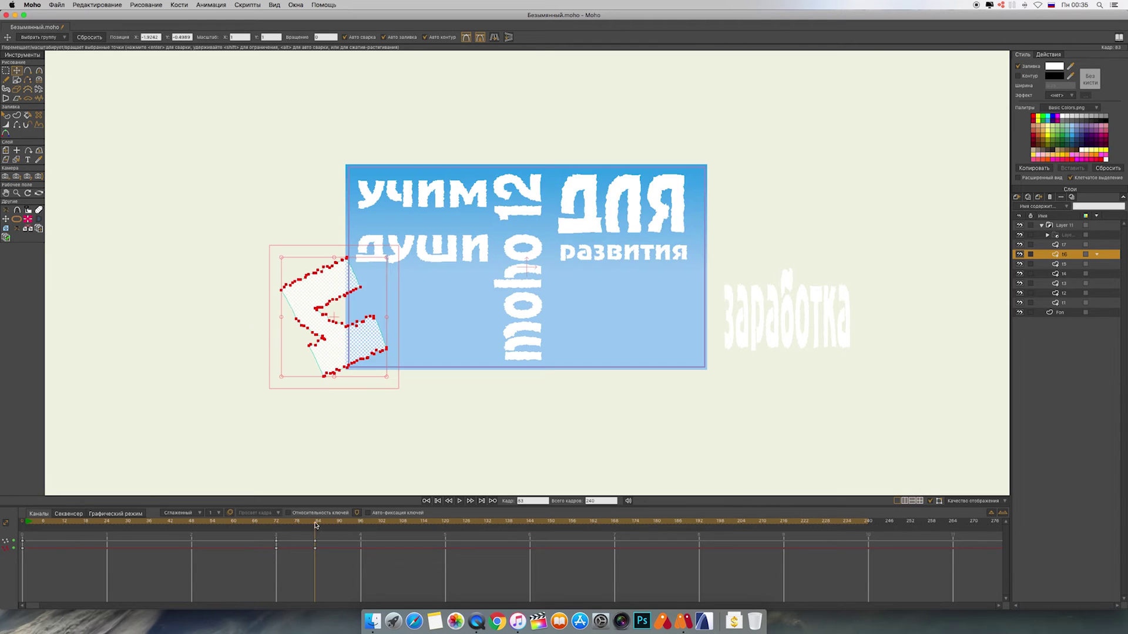
{"action": "left_click_drag", "start_coordinate": [316, 525], "coordinate": [336, 523]}
{"action": "left_click_drag", "start_coordinate": [350, 296], "coordinate": [416, 295]}
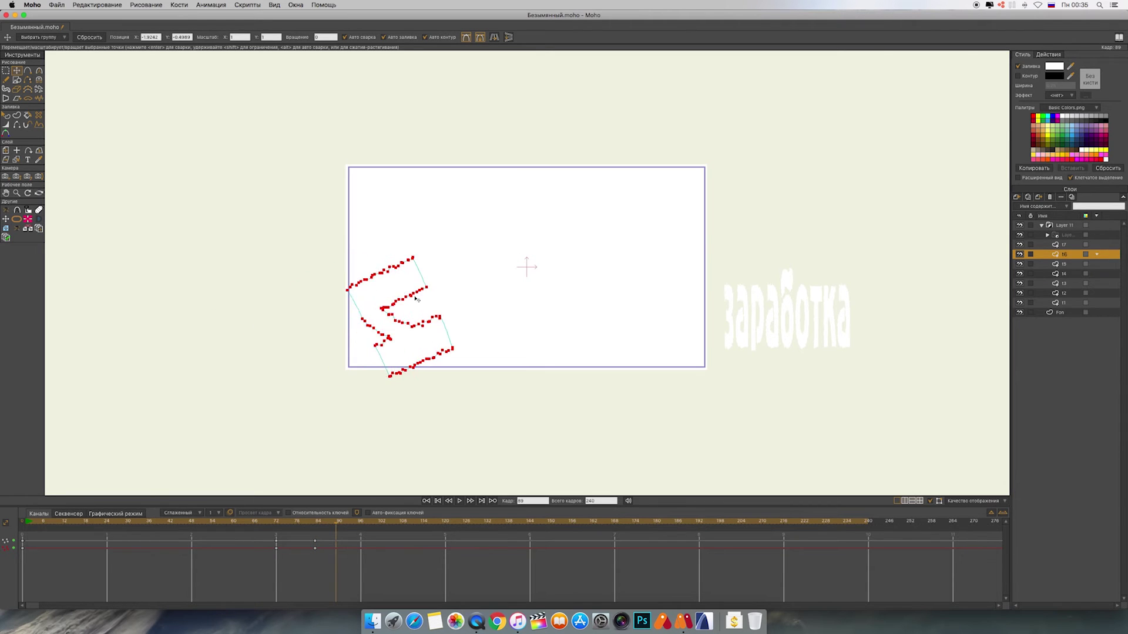
{"action": "left_click_drag", "start_coordinate": [424, 255], "coordinate": [474, 388]}
{"action": "left_click_drag", "start_coordinate": [424, 323], "coordinate": [447, 323]}
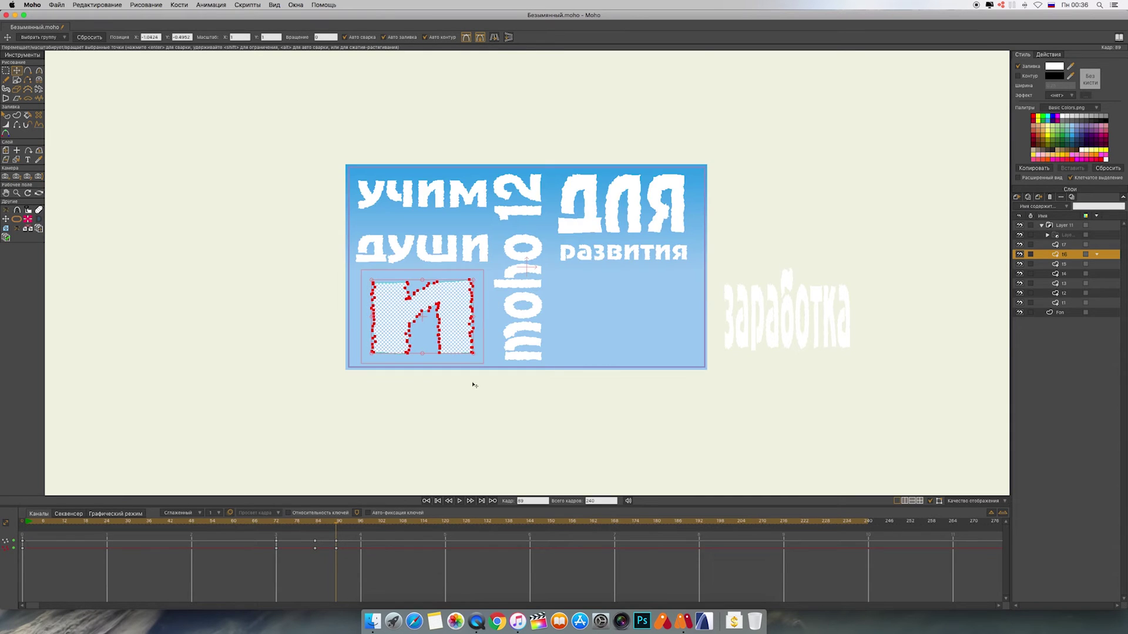
- Move the word "заработка" (t7) into the scene beneath "развития" at frame 96, and key that position at frame 108
{"action": "left_click_drag", "start_coordinate": [338, 527], "coordinate": [360, 526]}
{"action": "left_click", "coordinate": [1075, 245]}
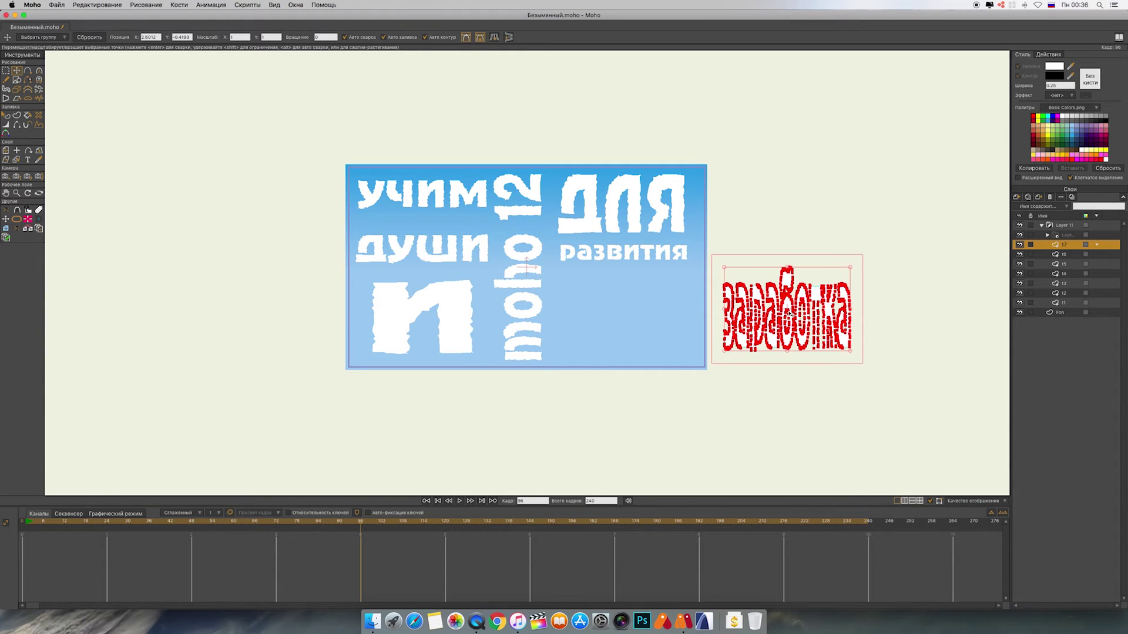
{"action": "left_click_drag", "start_coordinate": [791, 315], "coordinate": [627, 313]}
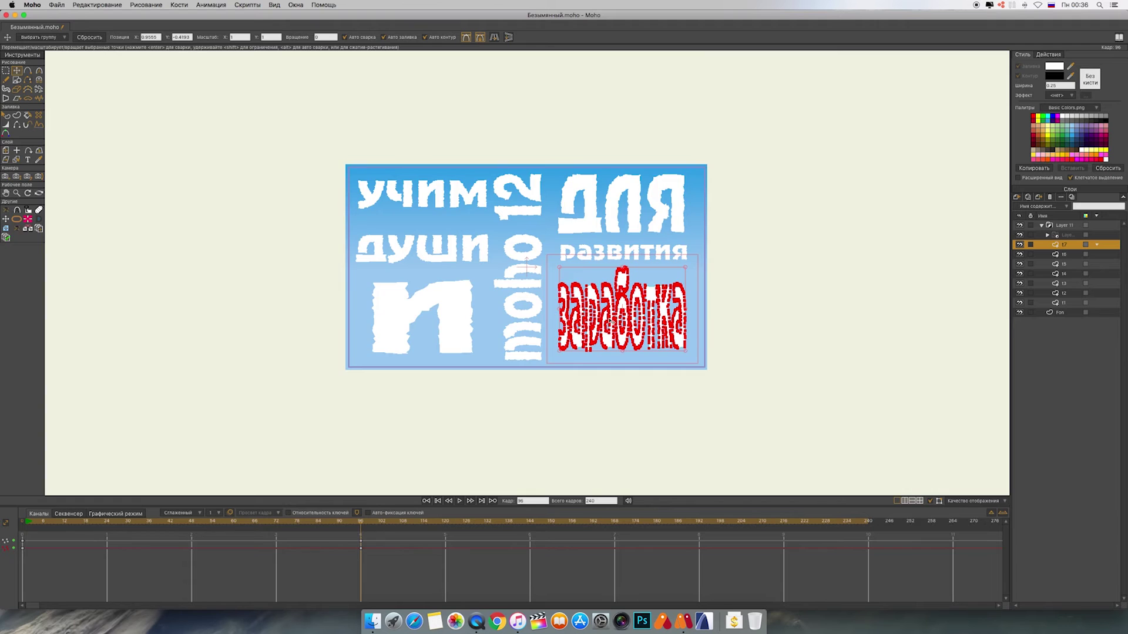
{"action": "left_click_drag", "start_coordinate": [361, 526], "coordinate": [403, 526]}
{"action": "left_click_drag", "start_coordinate": [622, 308], "coordinate": [627, 316]}
- At frame 102, select all points of "заработка" and stretch the word upward while narrowing it
{"action": "left_click_drag", "start_coordinate": [404, 526], "coordinate": [382, 526]}
{"action": "left_click", "coordinate": [6, 71]}
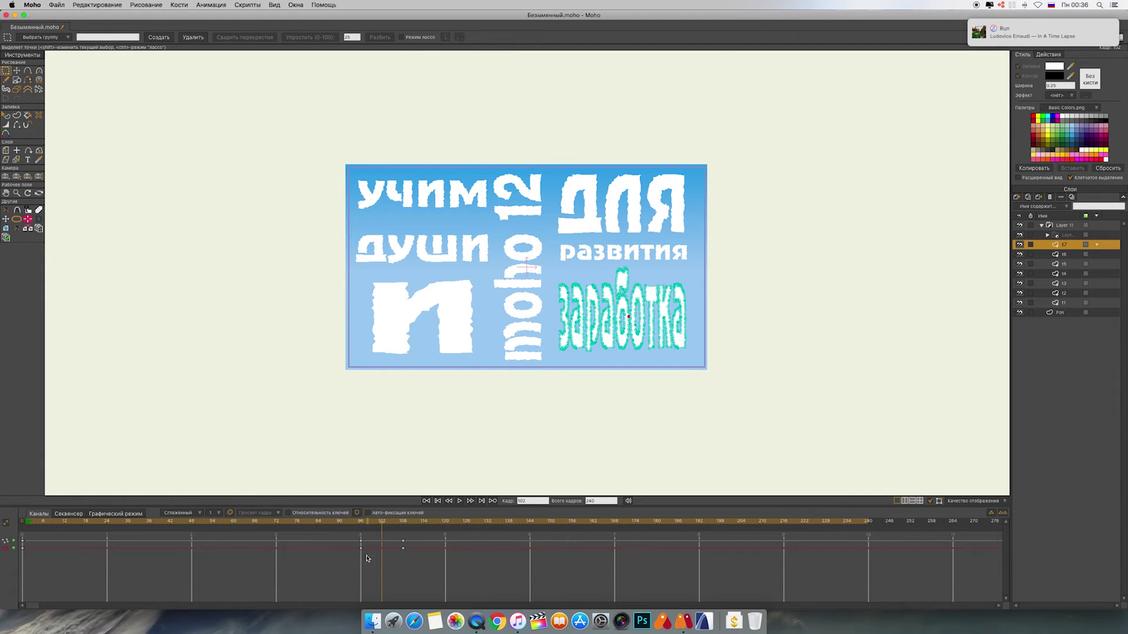
{"action": "left_click", "coordinate": [403, 522]}
{"action": "left_click", "coordinate": [382, 522]}
{"action": "left_click_drag", "start_coordinate": [547, 274], "coordinate": [693, 361]}
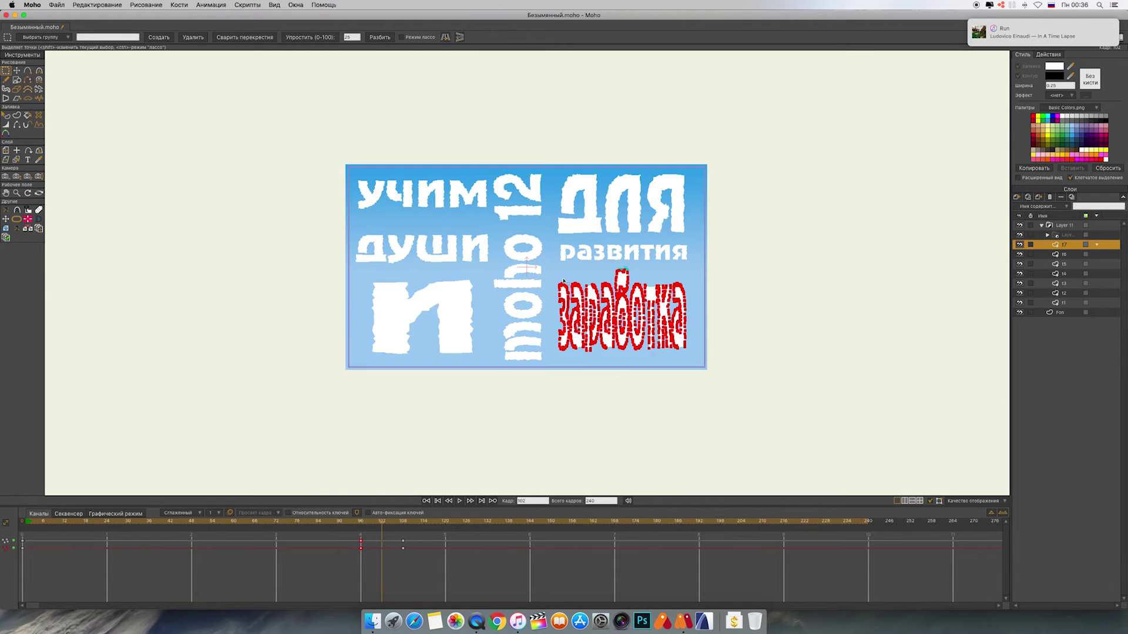
{"action": "left_click_drag", "start_coordinate": [555, 263], "coordinate": [695, 362]}
{"action": "left_click", "coordinate": [17, 70]}
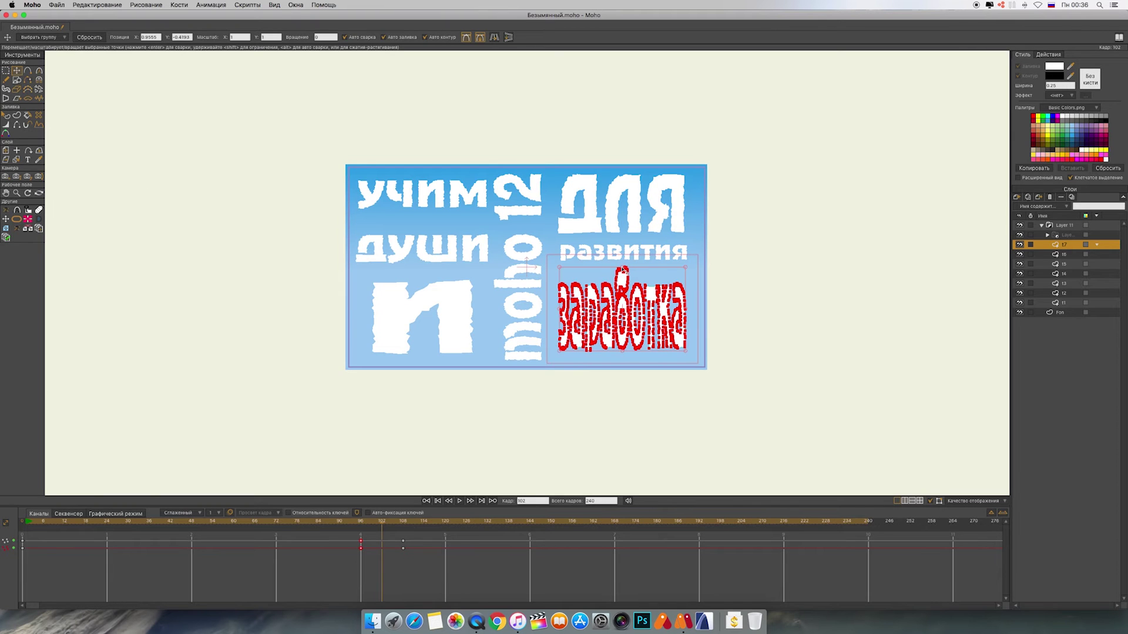
{"action": "left_click_drag", "start_coordinate": [624, 269], "coordinate": [623, 243]}
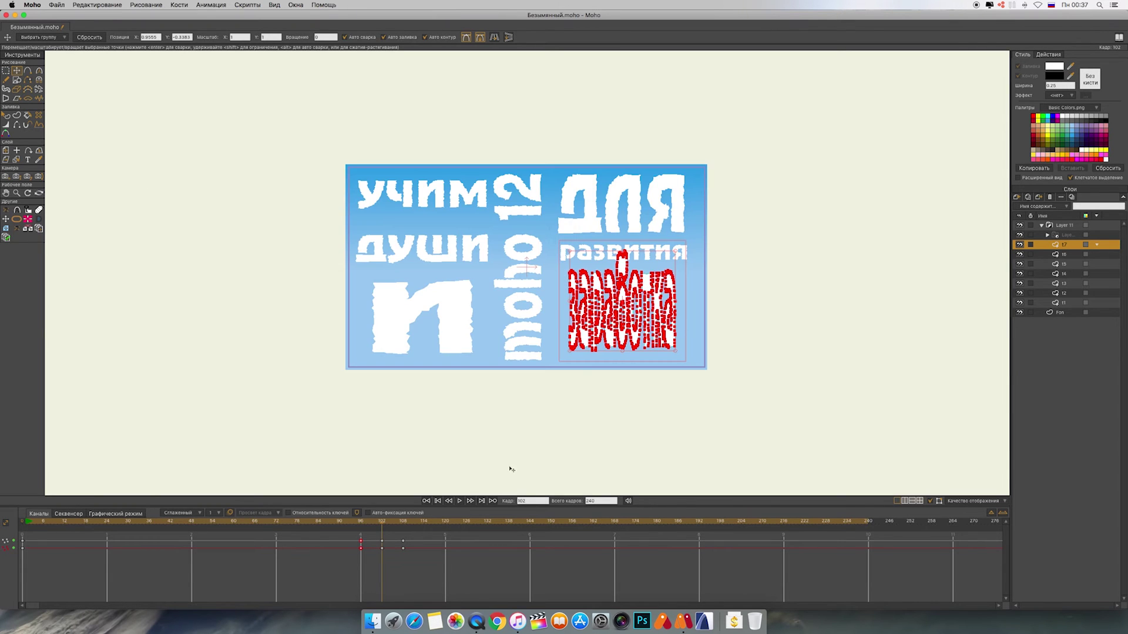
- Play the word animation from the first frame to review the entrances
{"action": "mouse_move", "coordinate": [379, 525]}
{"action": "left_mouse_down"}
{"action": "mouse_move", "coordinate": [347, 524]}
{"action": "mouse_move", "coordinate": [400, 524]}
{"action": "left_mouse_up"}
{"action": "left_click", "coordinate": [438, 501]}
{"action": "left_click", "coordinate": [460, 501]}
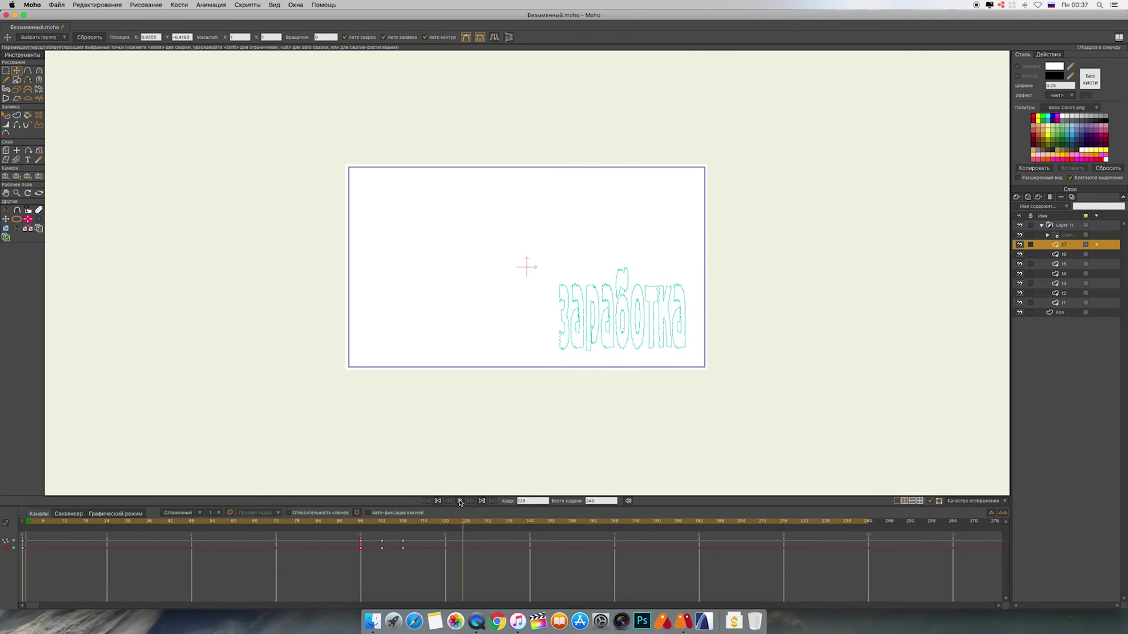
{"action": "left_click", "coordinate": [460, 501]}
{"action": "left_click", "coordinate": [438, 502]}
- Hide the blue background layer Fon and replay the word animation from the start
{"action": "left_click", "coordinate": [1019, 313]}
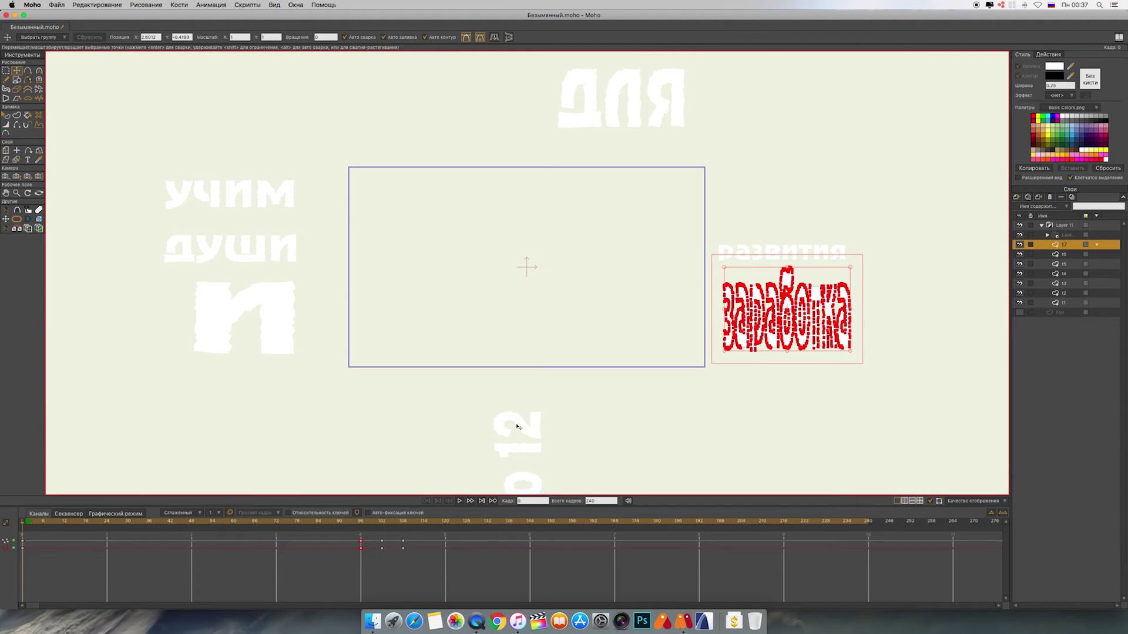
{"action": "left_click", "coordinate": [460, 501]}
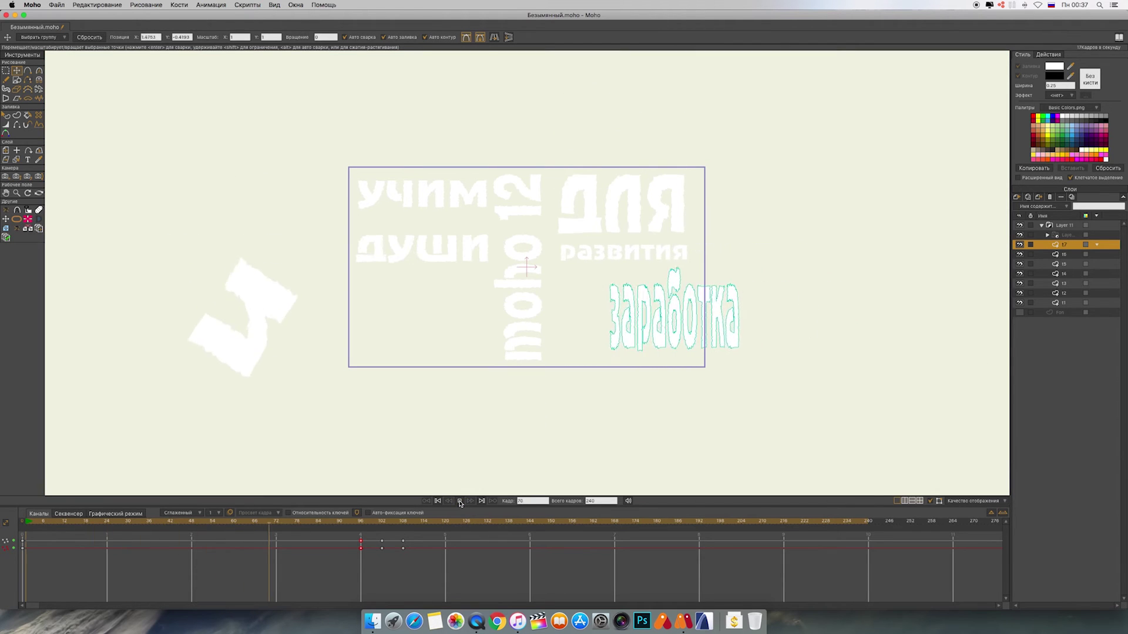
{"action": "left_click", "coordinate": [460, 501]}
{"action": "left_click", "coordinate": [438, 502]}
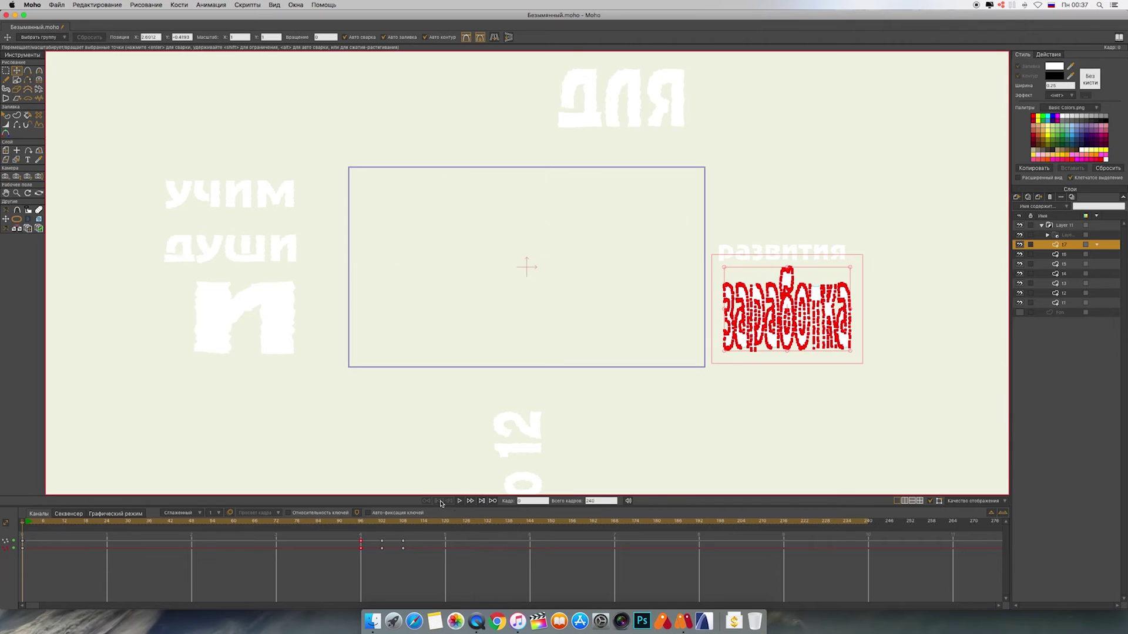
{"action": "left_click", "coordinate": [459, 501]}
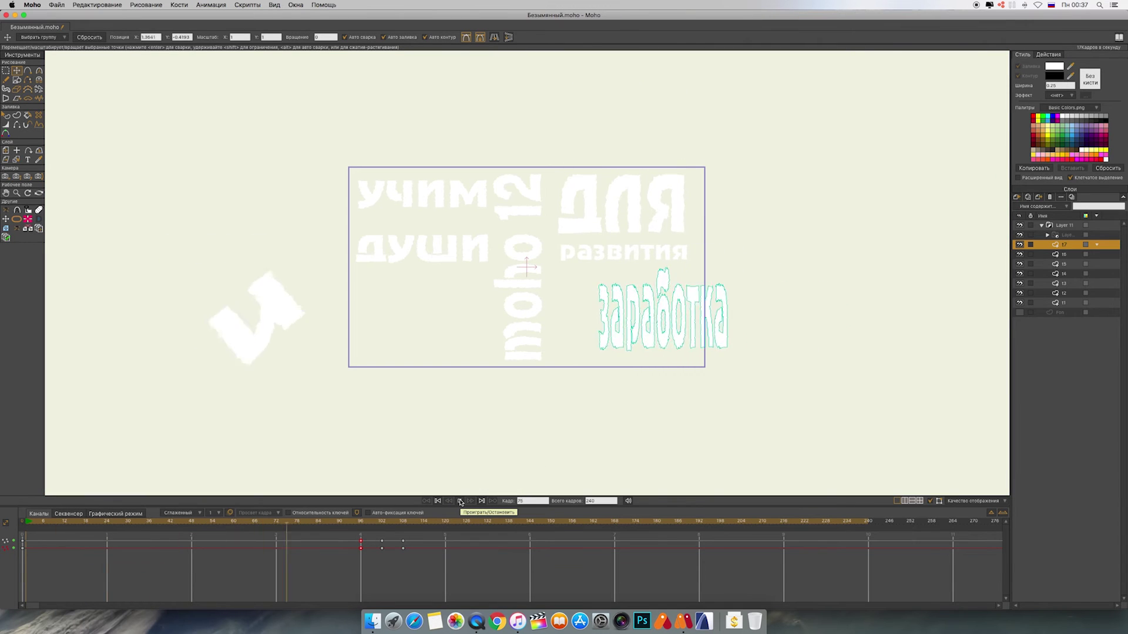
{"action": "left_click", "coordinate": [460, 502]}
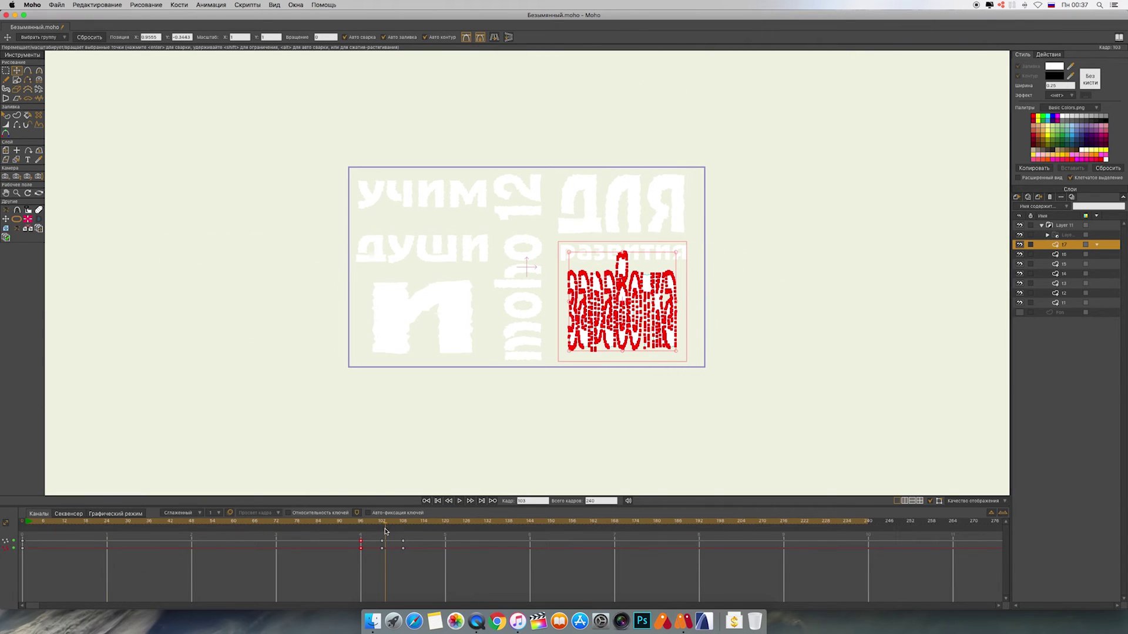
- At frame 96, make the particle layer with the falling dollar bills visible
{"action": "left_click_drag", "start_coordinate": [386, 531], "coordinate": [360, 523]}
{"action": "left_click", "coordinate": [1053, 236]}
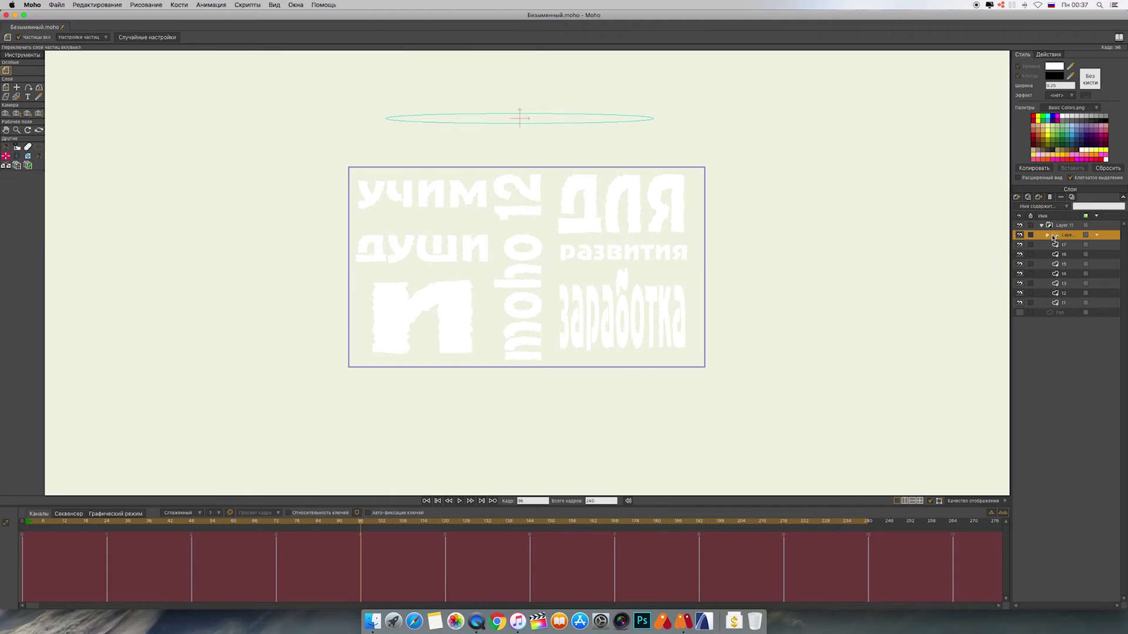
{"action": "left_click", "coordinate": [1098, 236]}
{"action": "left_click", "coordinate": [984, 259]}
{"action": "left_click", "coordinate": [1109, 381]}
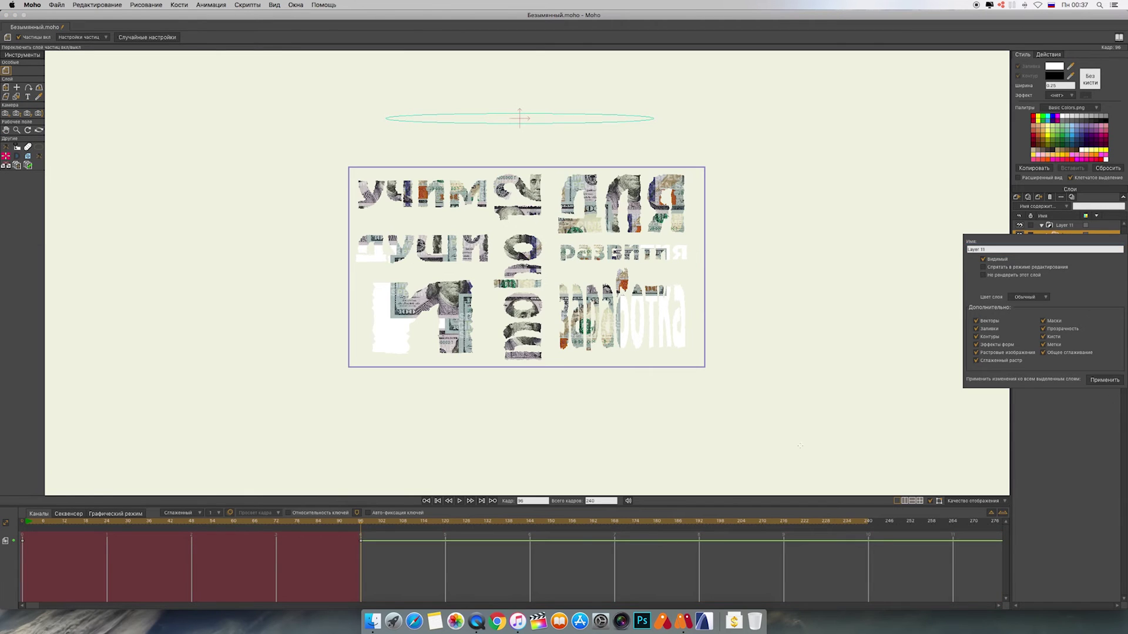
- Play and scrub the animation from the start to check when the dollar bills fill the words
{"action": "left_click", "coordinate": [448, 501]}
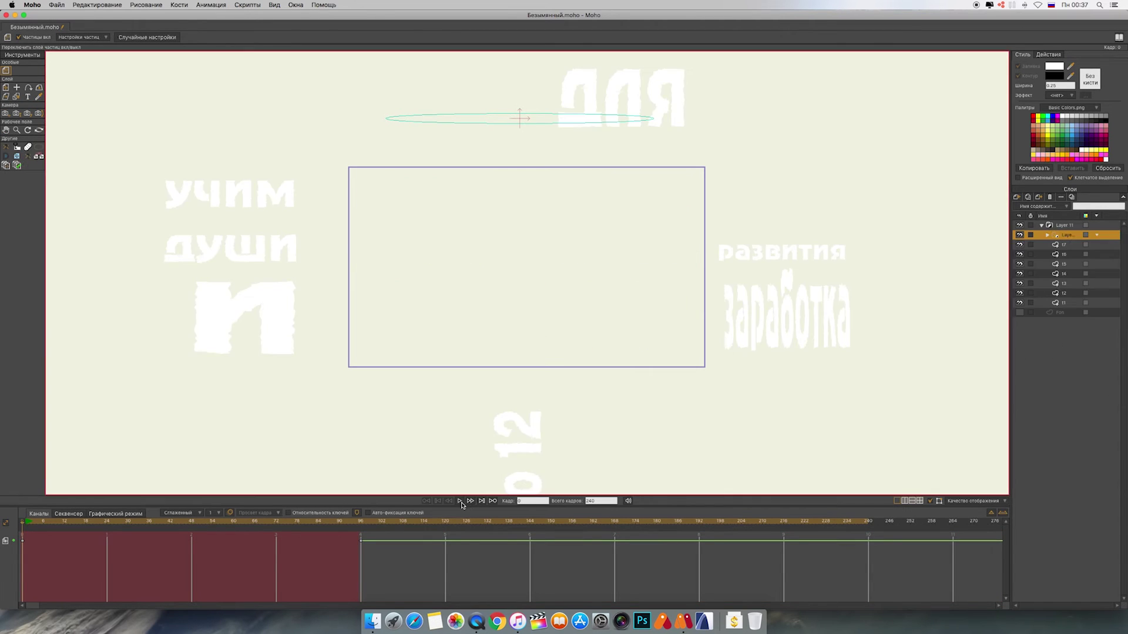
{"action": "left_click", "coordinate": [460, 501]}
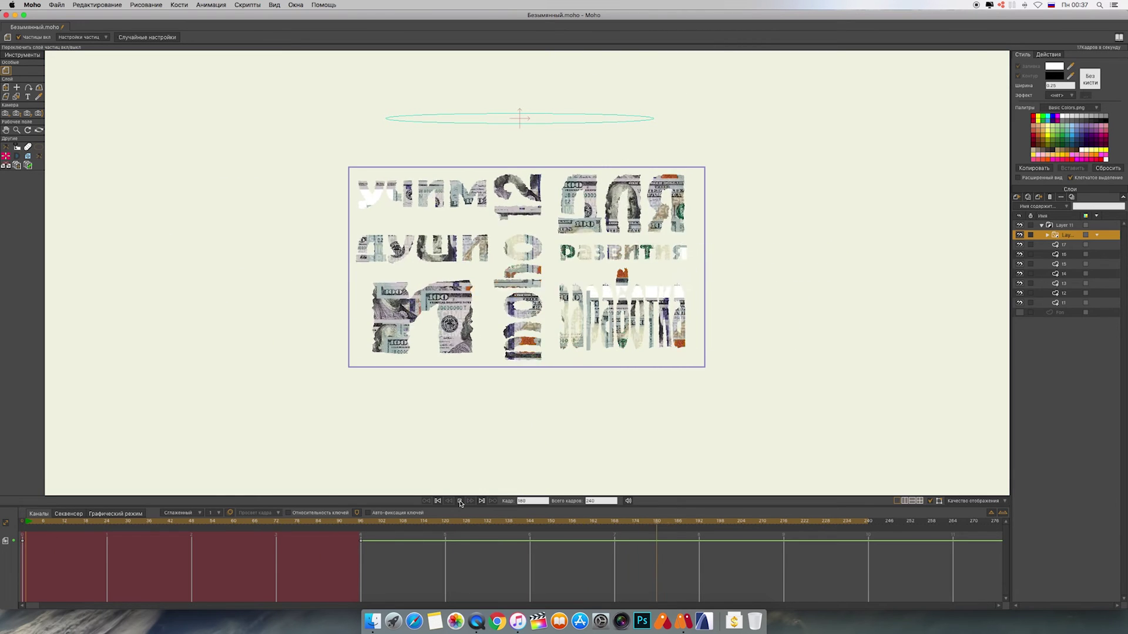
{"action": "left_click", "coordinate": [460, 502]}
{"action": "left_click", "coordinate": [1043, 227]}
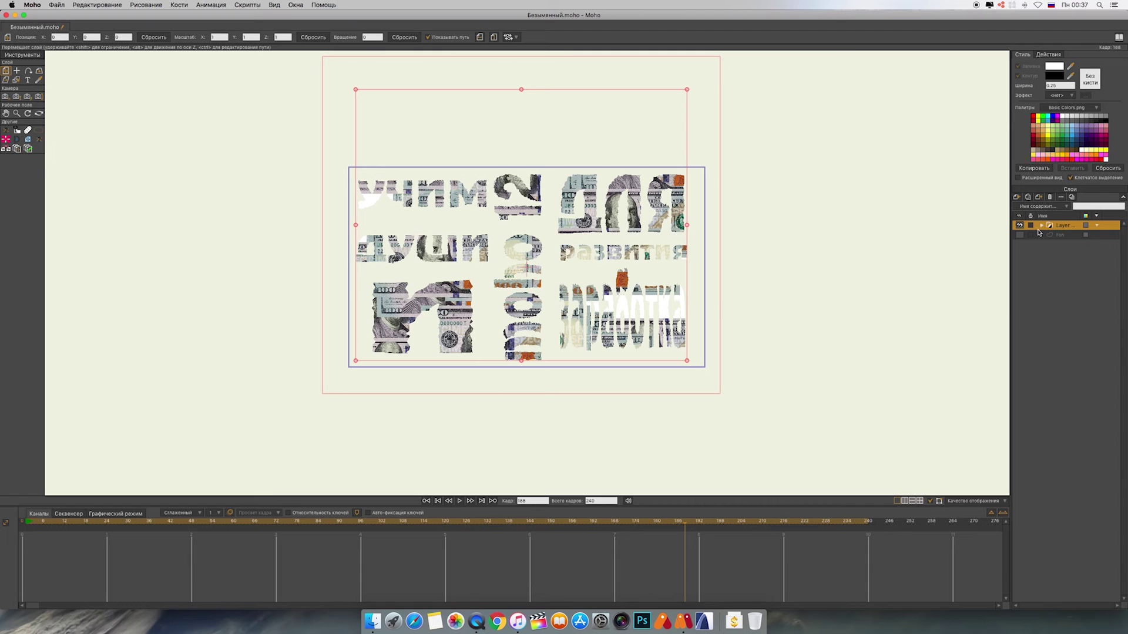
{"action": "left_click", "coordinate": [438, 501]}
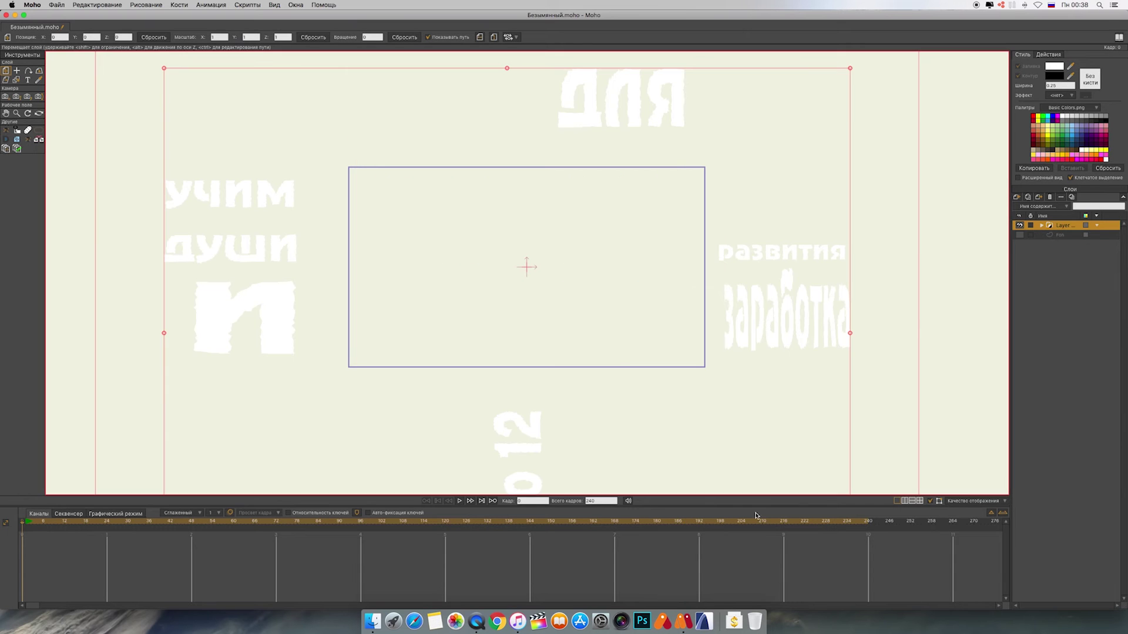
{"action": "left_click_drag", "start_coordinate": [23, 524], "coordinate": [421, 549]}
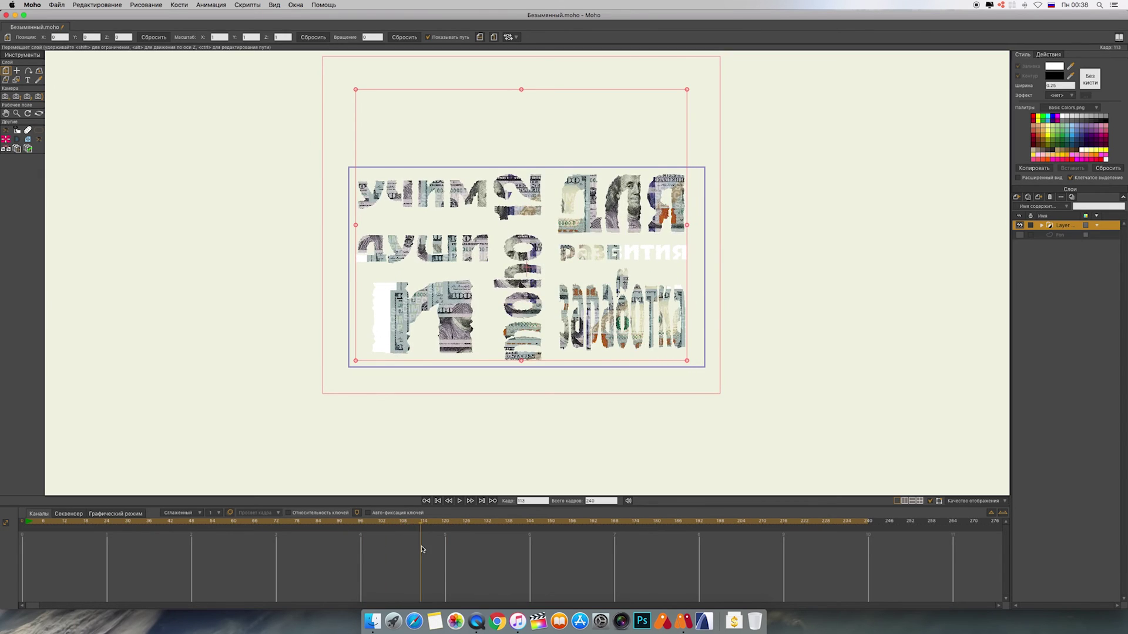
- Shift the particle layer's visibility key to frame 98 and raise the particle emitter well above the scene there
{"action": "left_click", "coordinate": [1041, 225]}
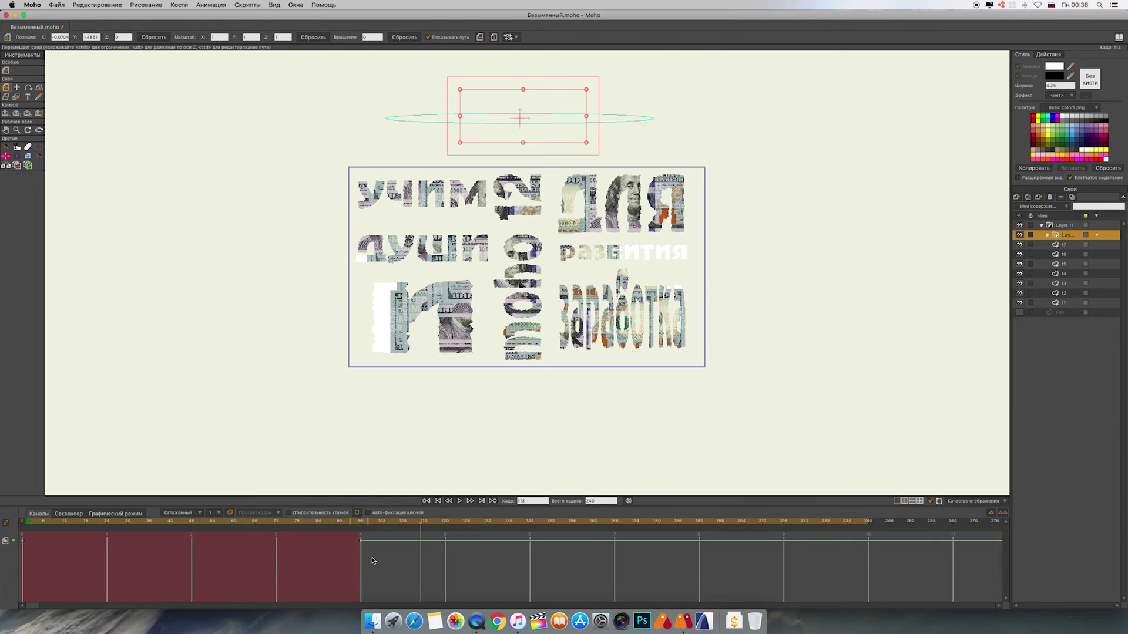
{"action": "mouse_move", "coordinate": [361, 544]}
{"action": "left_mouse_down"}
{"action": "mouse_move", "coordinate": [419, 545]}
{"action": "mouse_move", "coordinate": [368, 521]}
{"action": "mouse_move", "coordinate": [552, 538]}
{"action": "mouse_move", "coordinate": [359, 530]}
{"action": "mouse_move", "coordinate": [370, 530]}
{"action": "mouse_move", "coordinate": [368, 543]}
{"action": "left_mouse_up"}
{"action": "scroll", "coordinate": [863, 449], "scroll_direction": "down", "scroll_amount": 3}
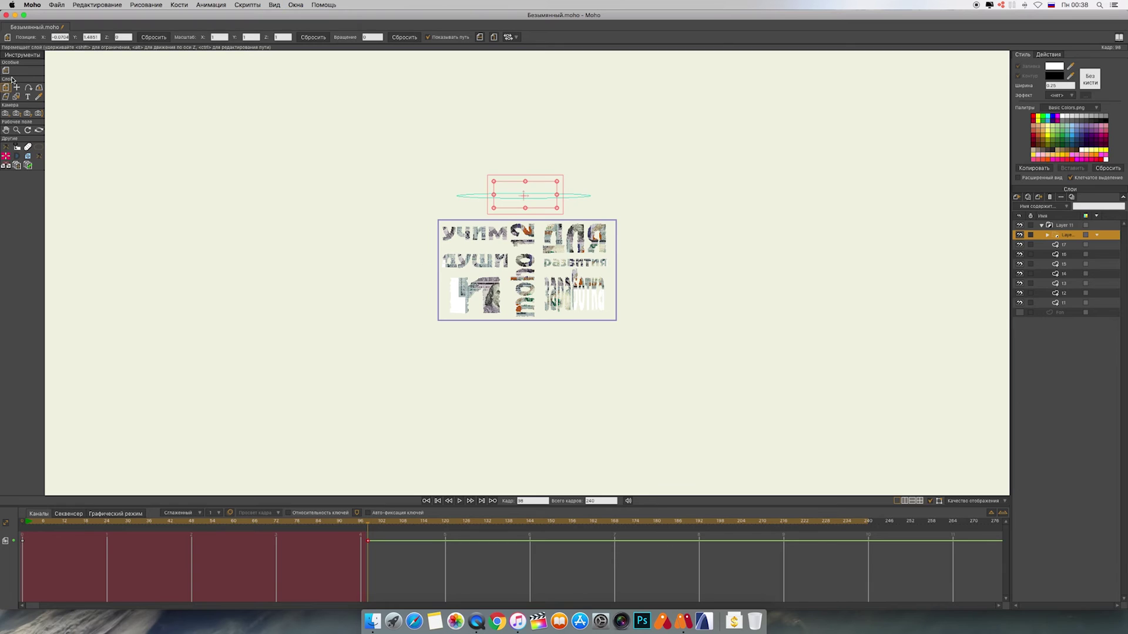
{"action": "left_click_drag", "start_coordinate": [525, 197], "coordinate": [528, 52]}
{"action": "left_click", "coordinate": [459, 501]}
{"action": "left_click", "coordinate": [460, 501]}
{"action": "key", "text": "super+z"}
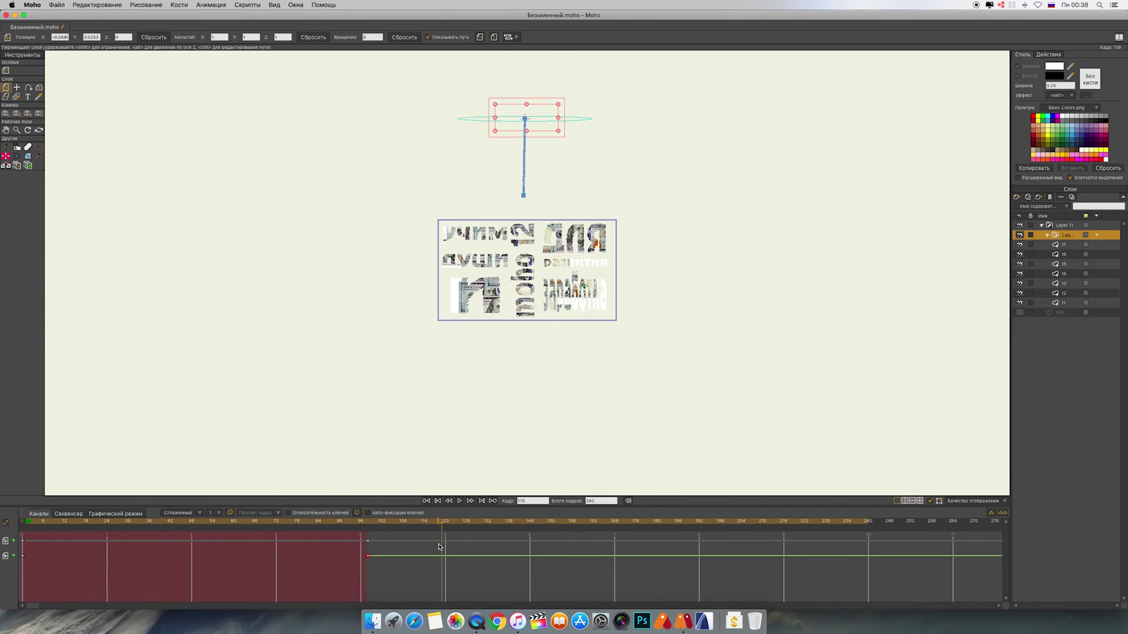
- Shortly after frame 120, lower the particle emitter to just above the scene and play back the falling bills
{"action": "left_click", "coordinate": [457, 526]}
{"action": "left_click_drag", "start_coordinate": [527, 120], "coordinate": [525, 181]}
{"action": "left_click", "coordinate": [460, 501]}
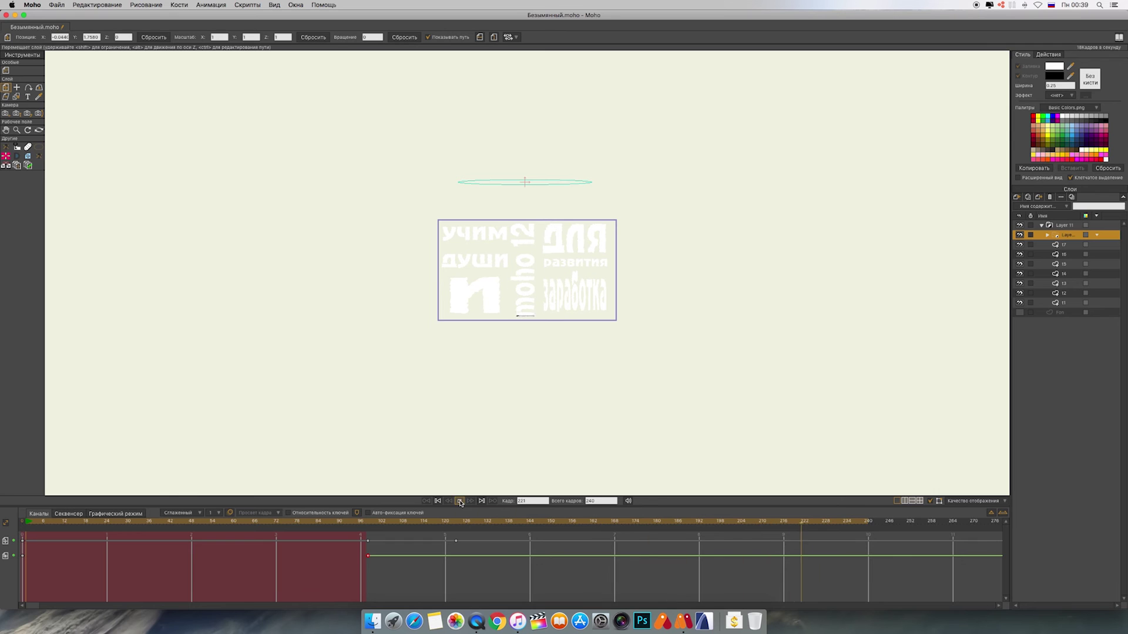
{"action": "left_click", "coordinate": [460, 502]}
- Key the whole text group's position at frame 144 and move it left out of the scene at frame 168
{"action": "left_click_drag", "start_coordinate": [490, 533], "coordinate": [529, 541]}
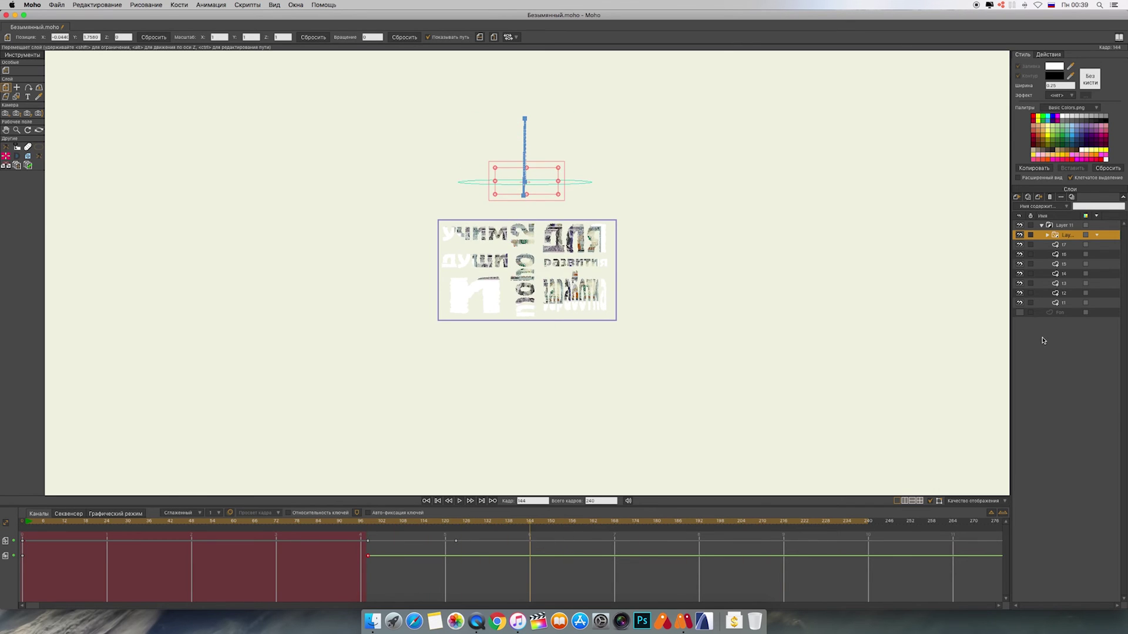
{"action": "left_click", "coordinate": [1042, 226]}
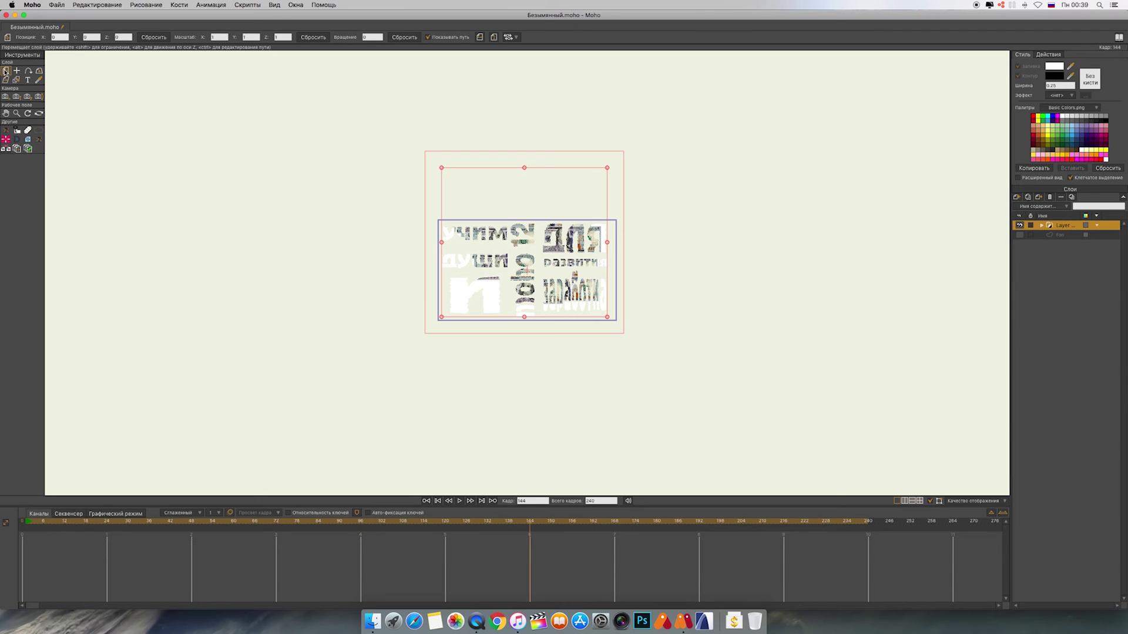
{"action": "left_click", "coordinate": [531, 265]}
{"action": "left_click_drag", "start_coordinate": [530, 526], "coordinate": [614, 526]}
{"action": "left_click_drag", "start_coordinate": [535, 269], "coordinate": [350, 269]}
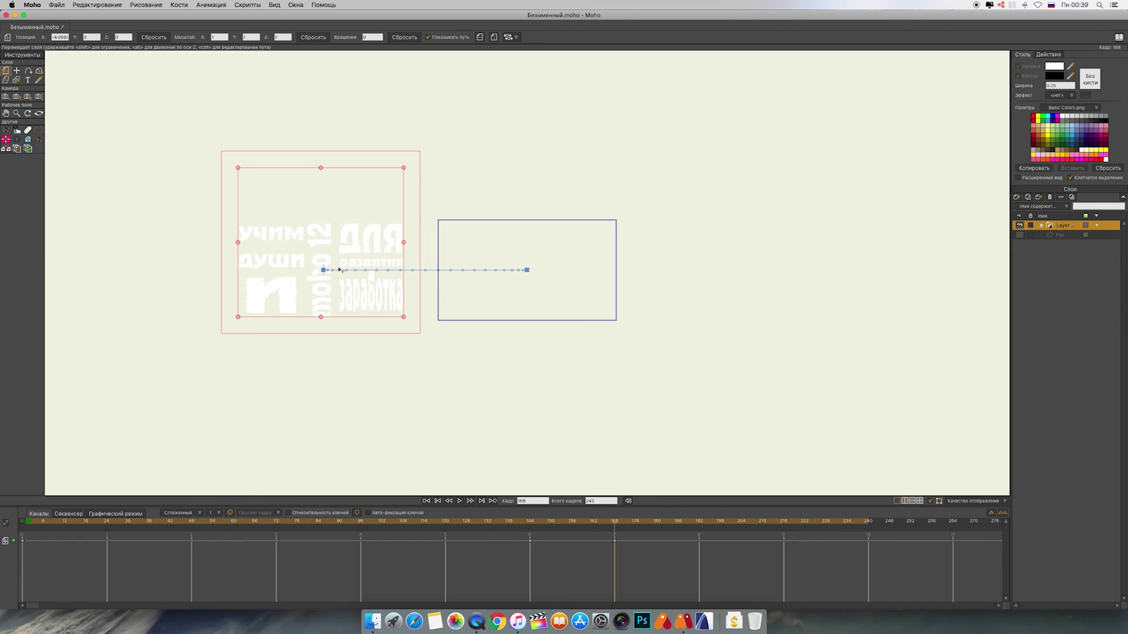
- Set the animation's total length to 174 frames
{"action": "mouse_move", "coordinate": [614, 524]}
{"action": "left_mouse_down"}
{"action": "mouse_move", "coordinate": [476, 525]}
{"action": "mouse_move", "coordinate": [642, 535]}
{"action": "mouse_move", "coordinate": [635, 524]}
{"action": "left_mouse_up"}
{"action": "left_click", "coordinate": [594, 500]}
{"action": "key", "text": "Return"}
- Set up the animation export in QuickTime format with the Desktop as the destination folder
{"action": "left_click", "coordinate": [56, 8]}
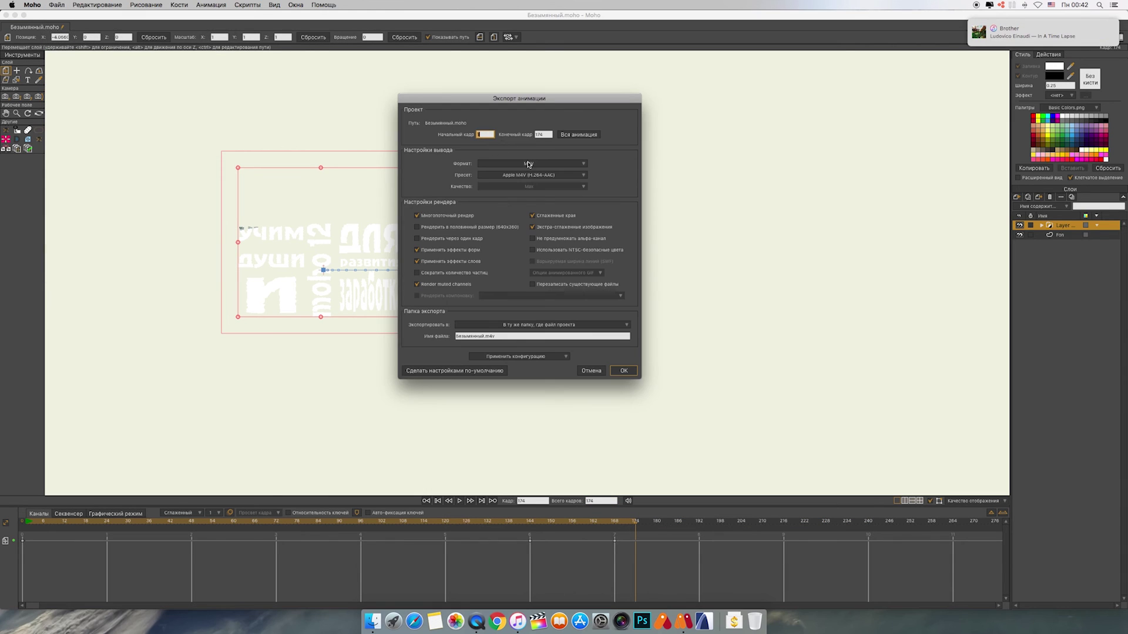
{"action": "left_click", "coordinate": [528, 165]}
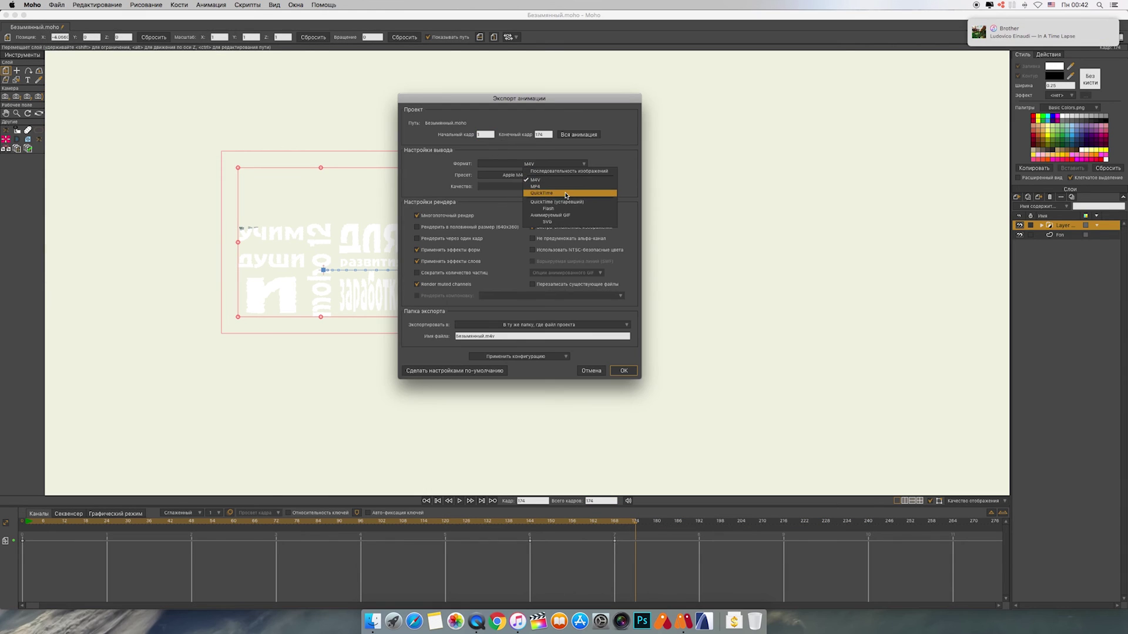
{"action": "left_click", "coordinate": [564, 194]}
{"action": "left_click", "coordinate": [625, 325]}
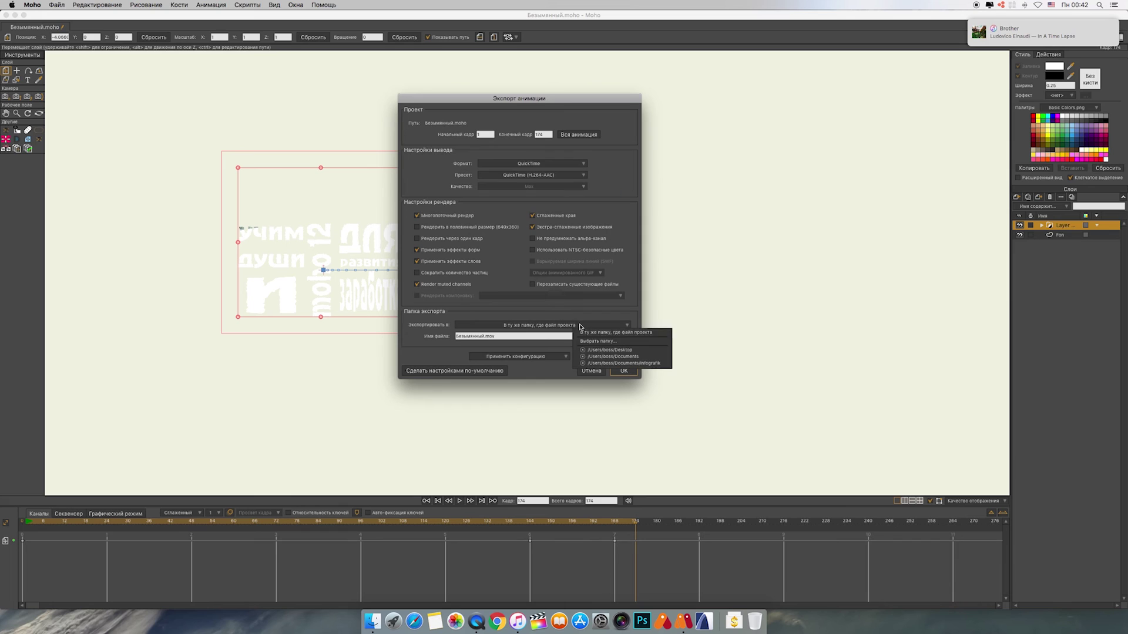
{"action": "left_click", "coordinate": [603, 351]}
- Name the export file Maskkkk.mov and render the animation
{"action": "double_click", "coordinate": [484, 336]}
{"action": "type", "text": "M"}
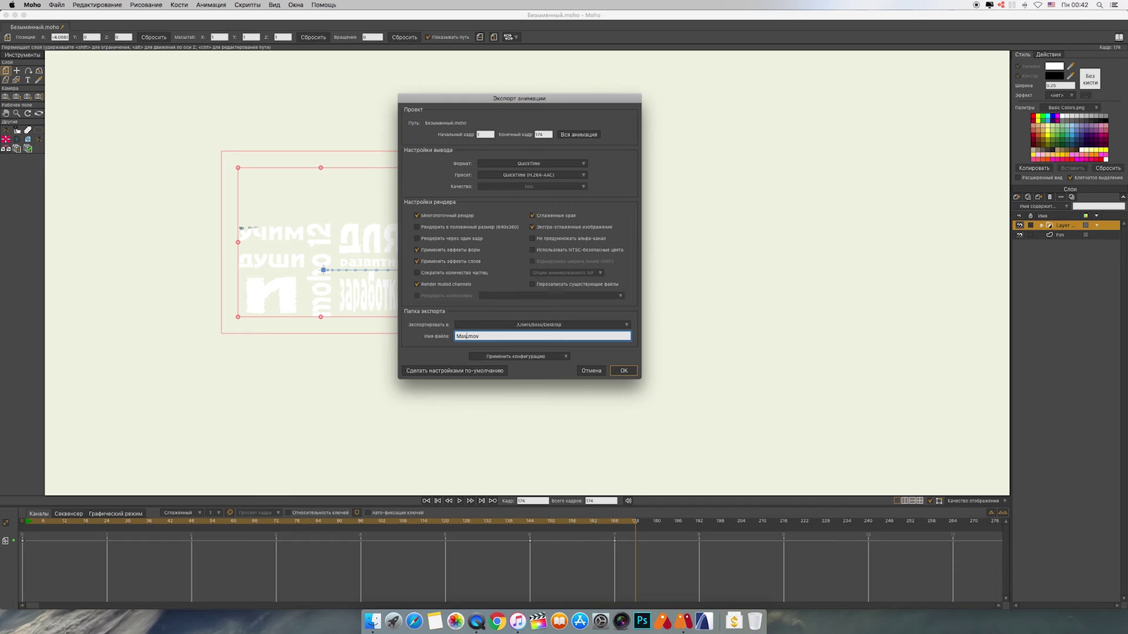
{"action": "type", "text": "askkkk"}
{"action": "left_click", "coordinate": [623, 371]}
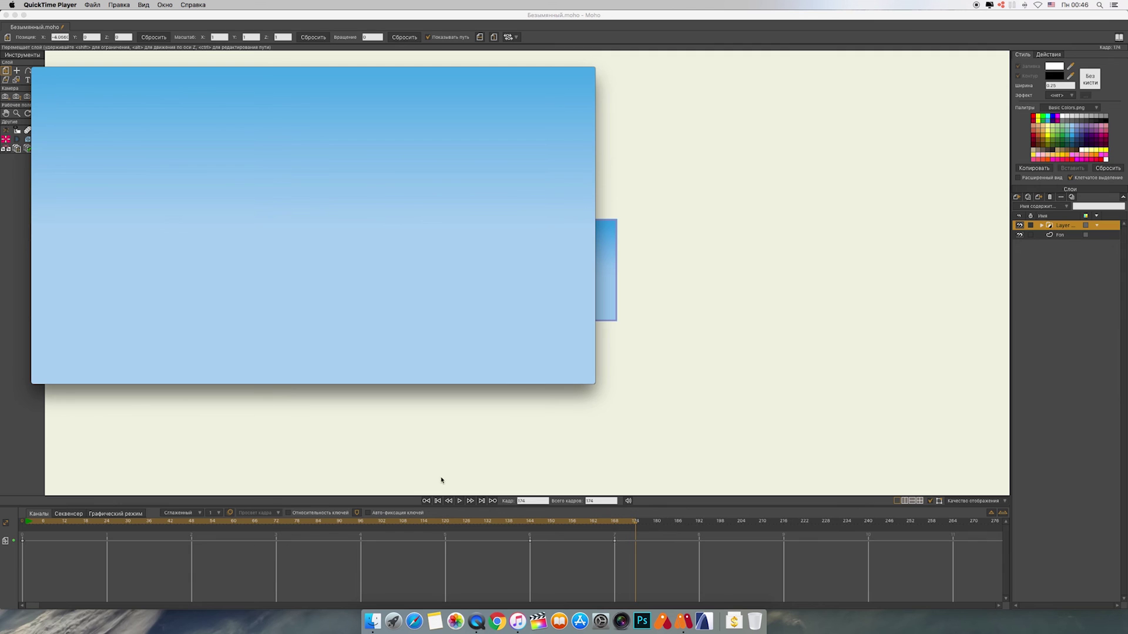
- Show the rendered movie full screen in QuickTime Player
{"action": "mouse_move", "coordinate": [404, 145]}
{"action": "left_click", "coordinate": [56, 72]}
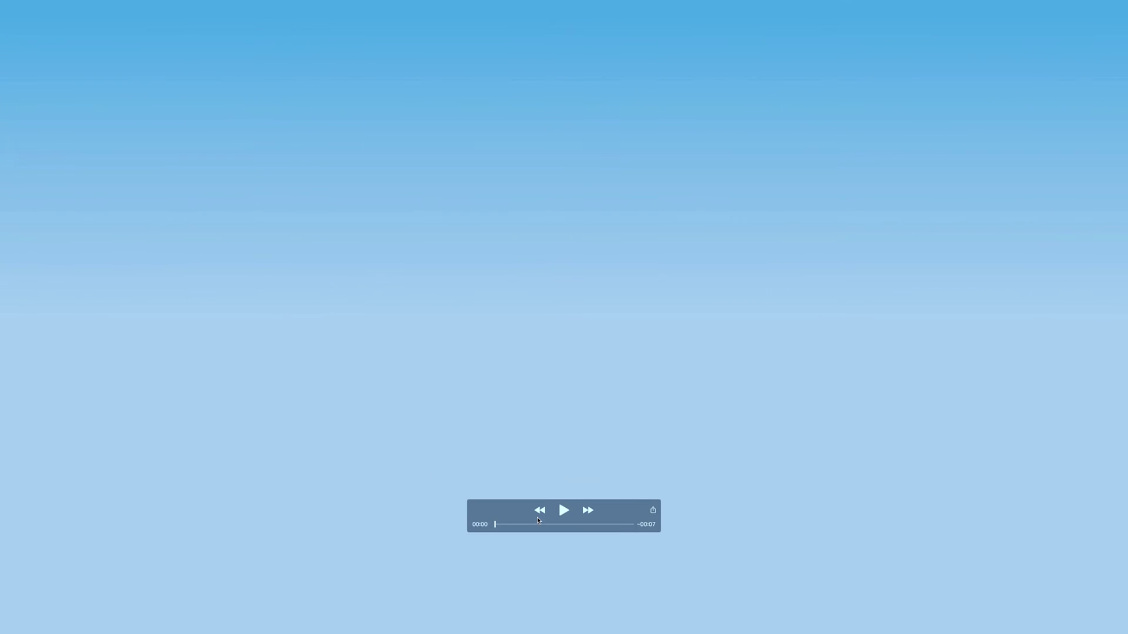